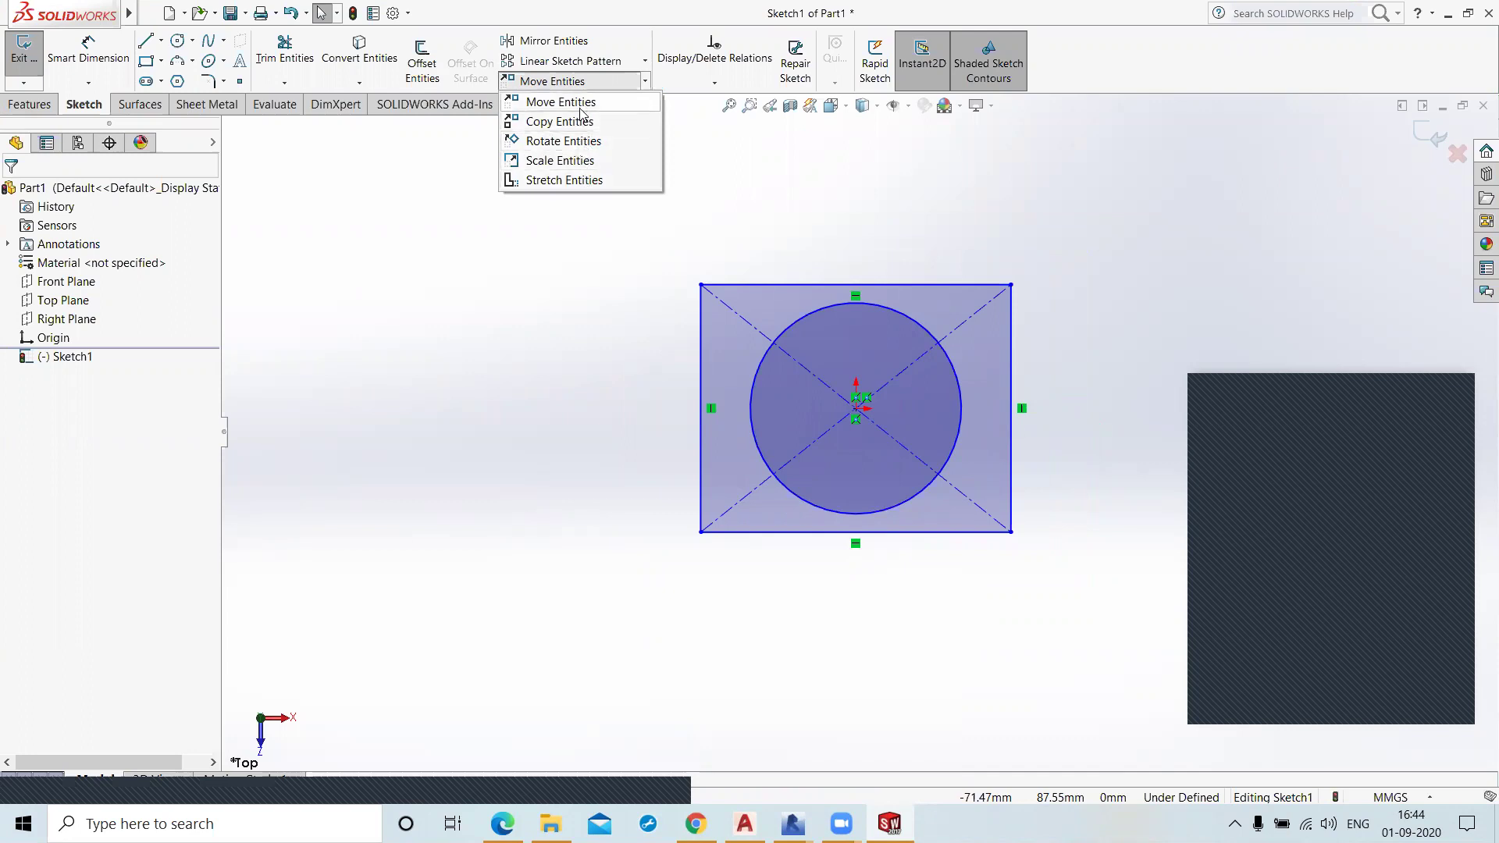
Step: Try to move the rectangle, its diagonals and the circle with Move Entities, using the rectangle's lower-left corner as the start point
left_click(582, 181)
left_click(579, 103)
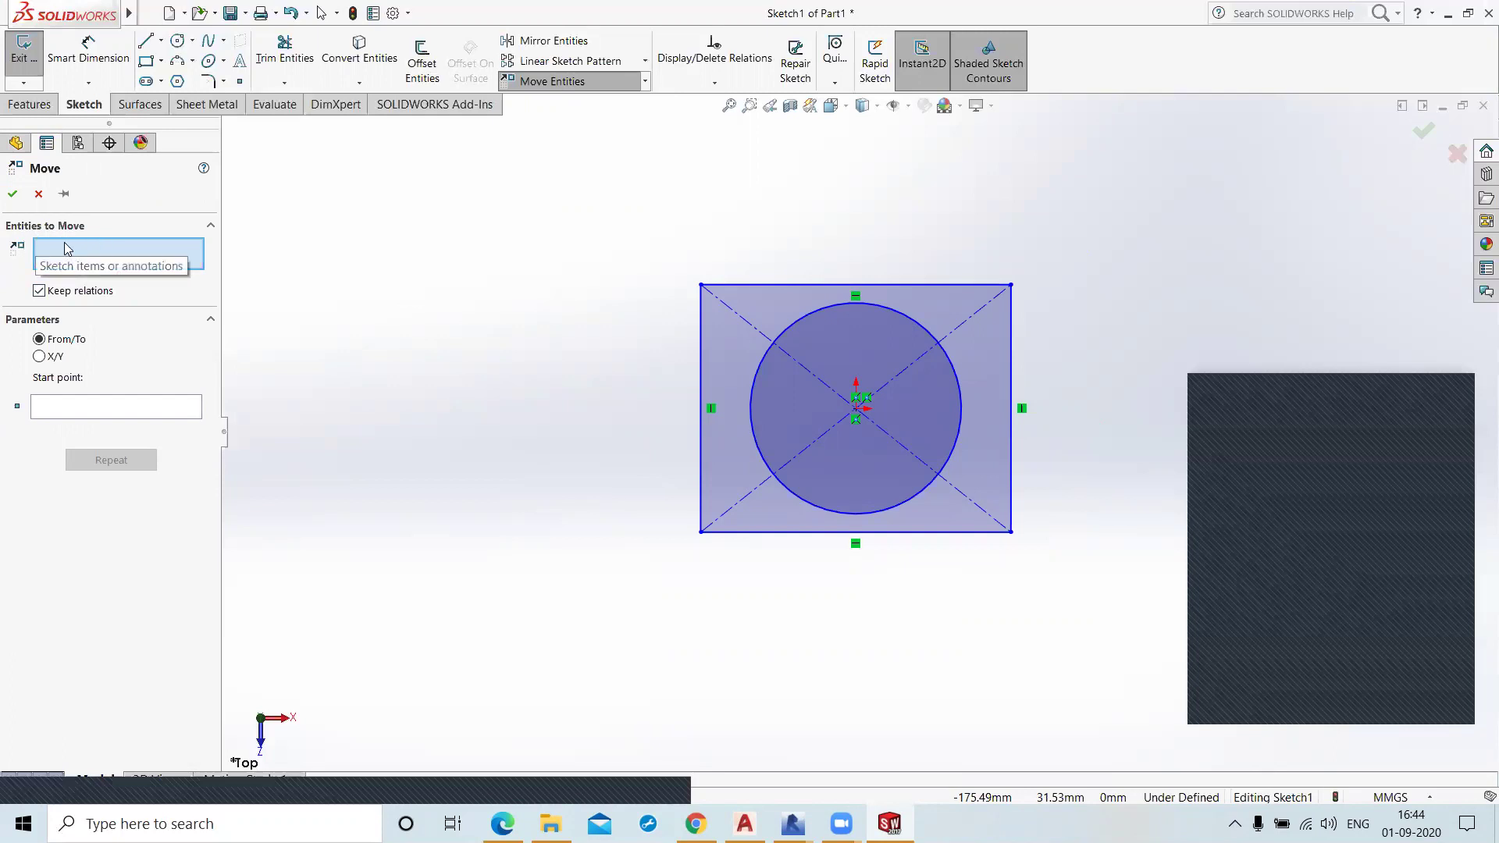
mouse_move(628, 249)
left_mouse_down()
mouse_move(813, 365)
mouse_move(1047, 596)
left_mouse_up()
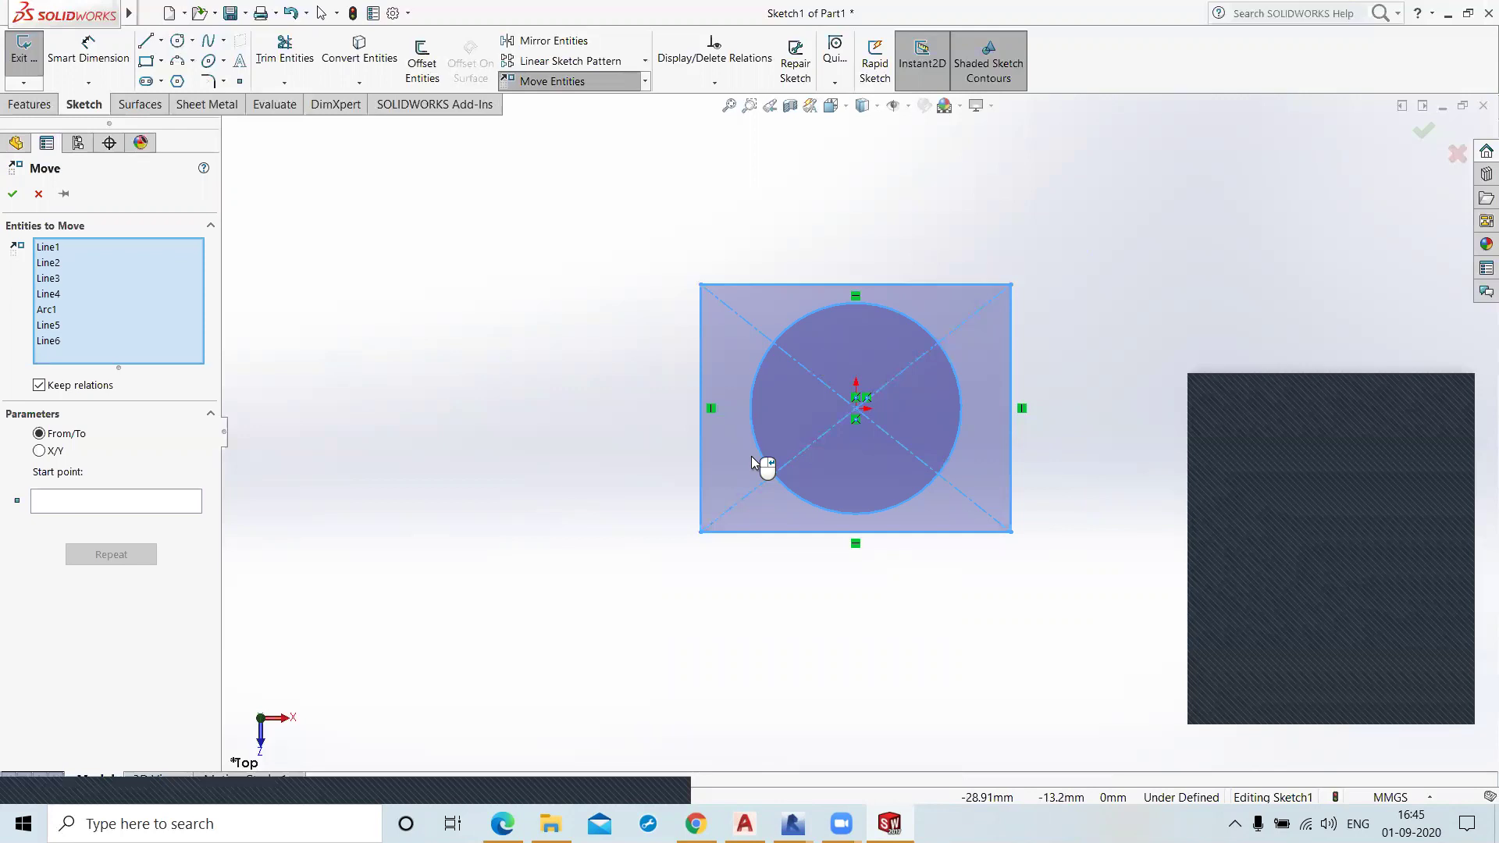
left_click(76, 503)
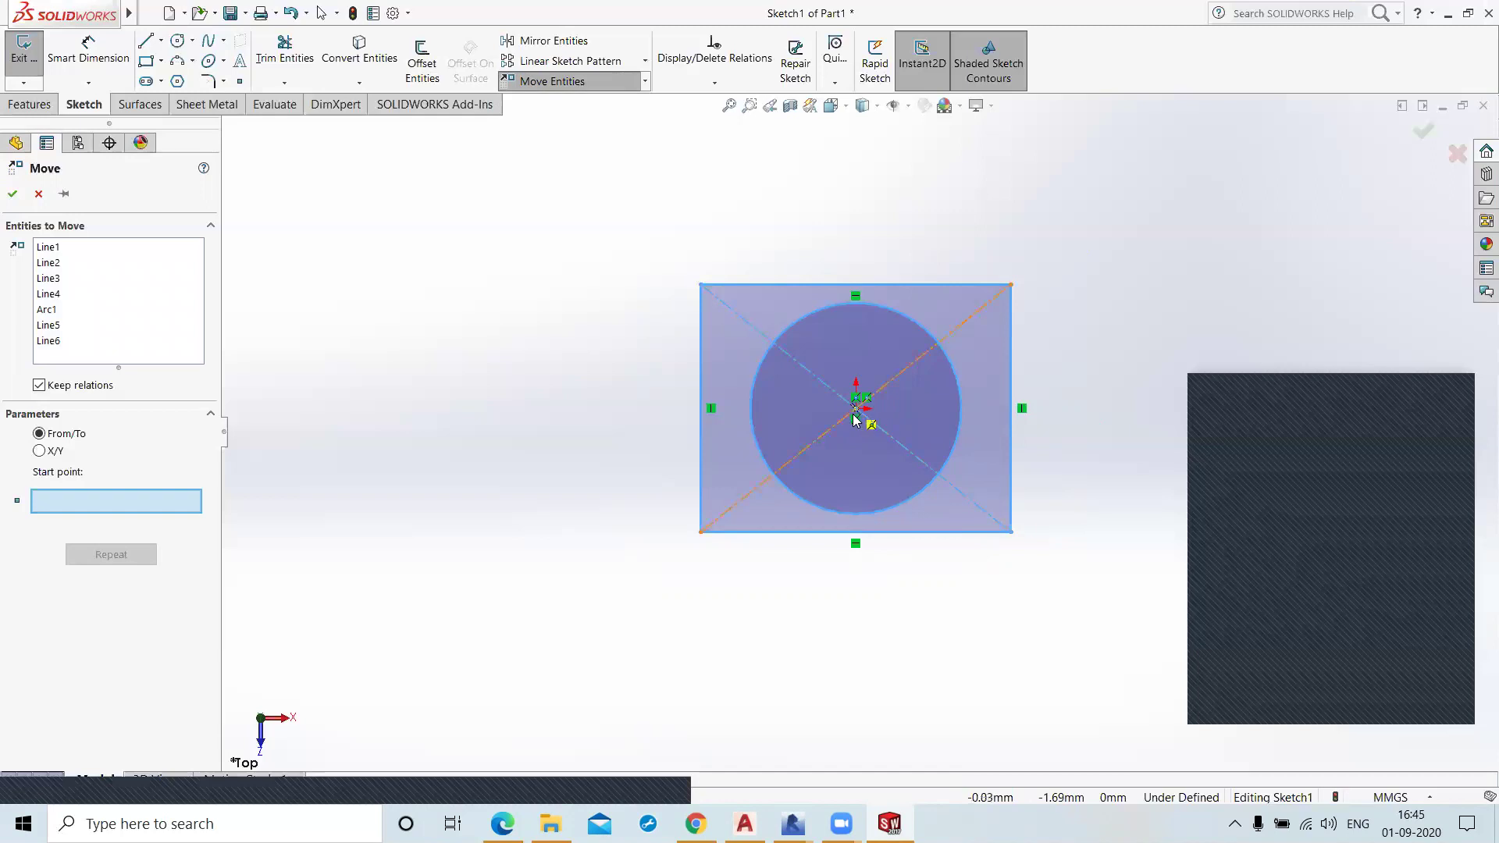
left_click(701, 534)
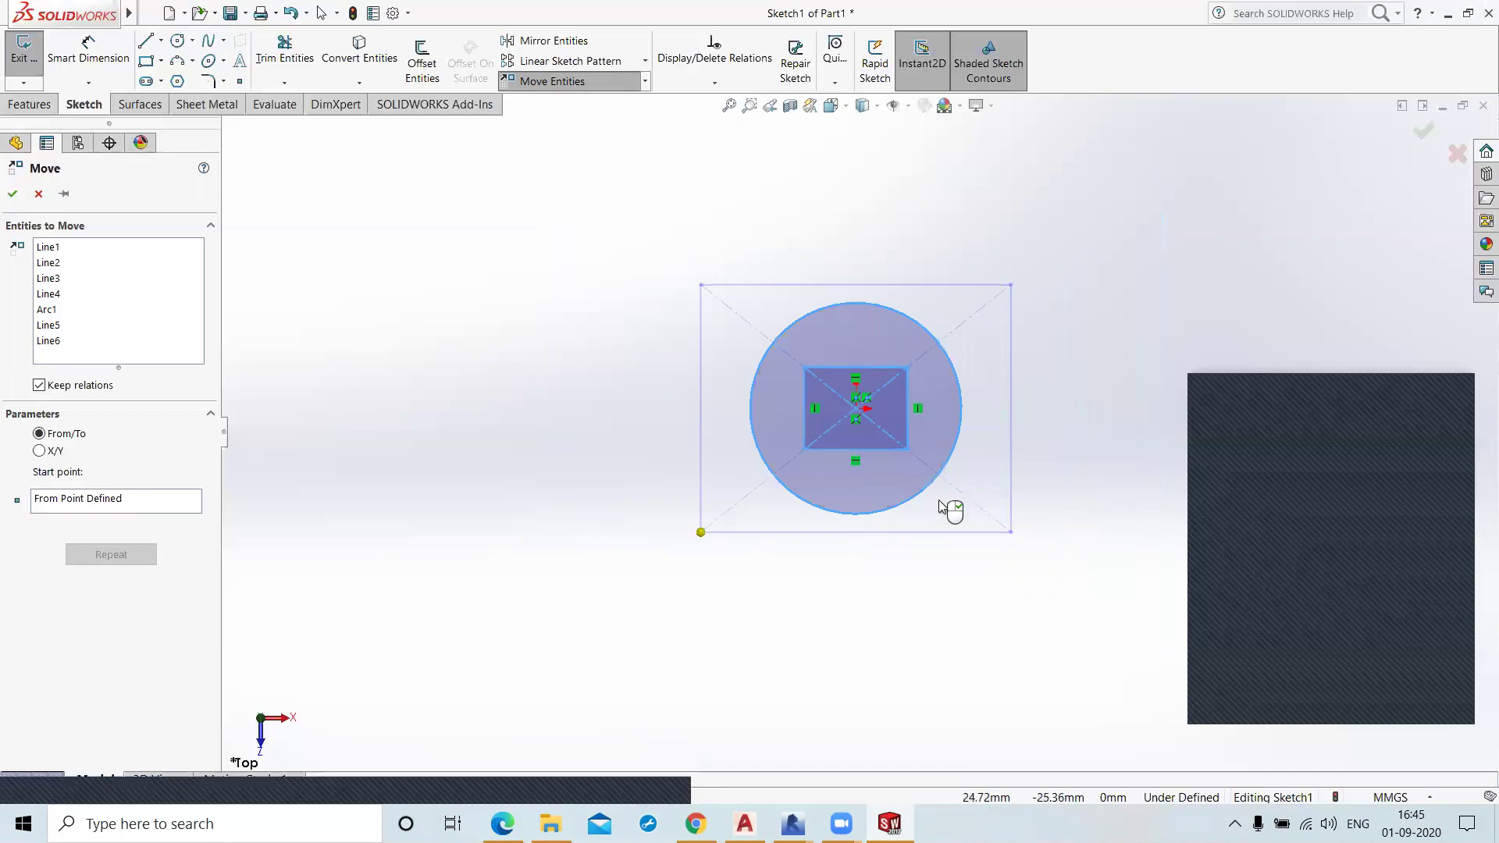
left_click(700, 534)
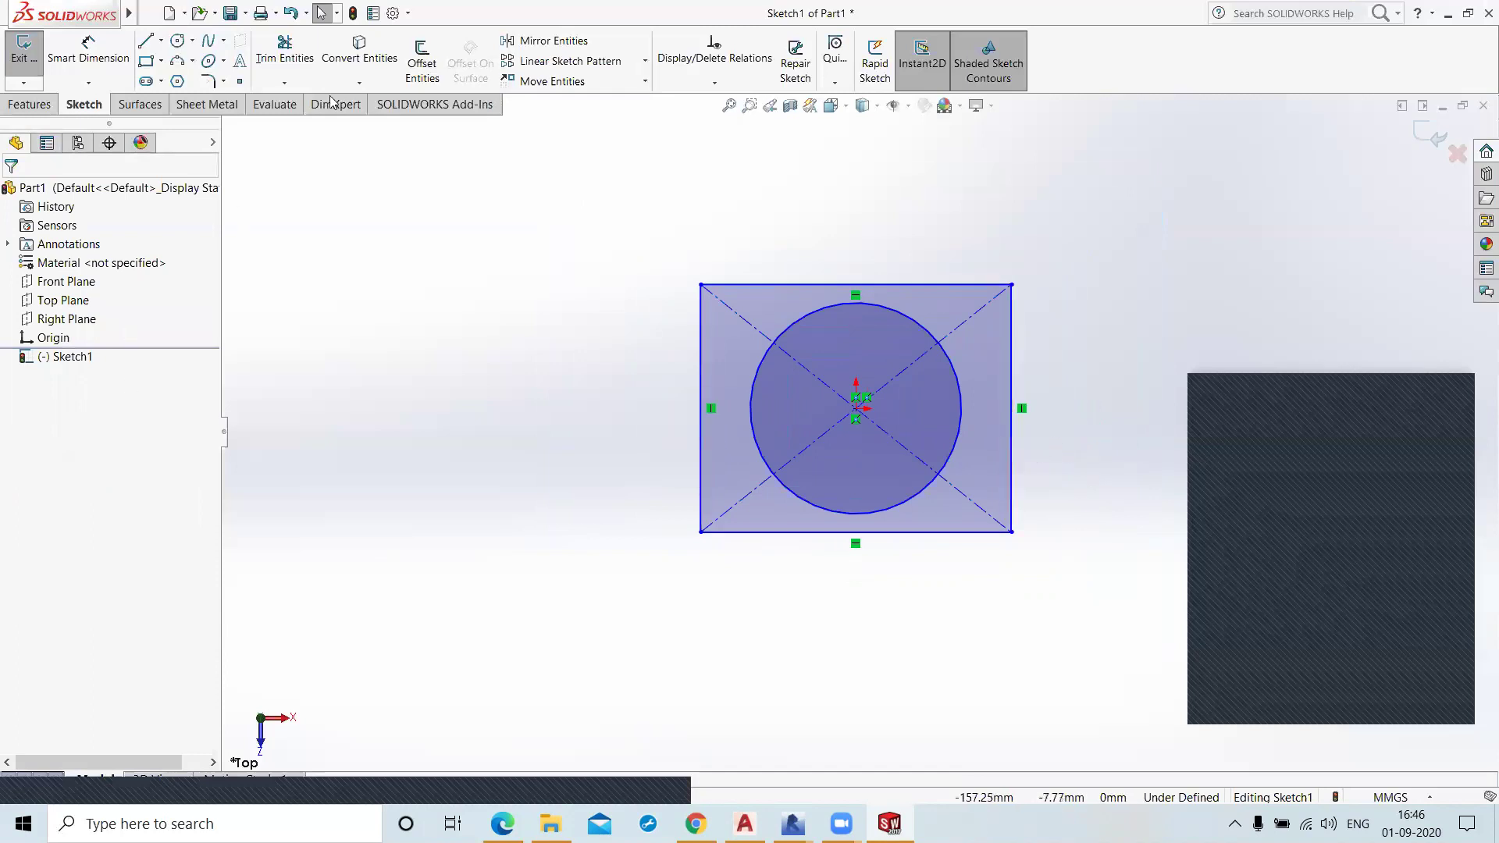
Step: Try to move the rectangle, its diagonals and the circle with Move Entities, using their shared centre as the start point
left_click(645, 83)
left_click(577, 103)
mouse_move(972, 555)
left_mouse_down()
mouse_move(1017, 606)
mouse_move(1068, 609)
left_mouse_up()
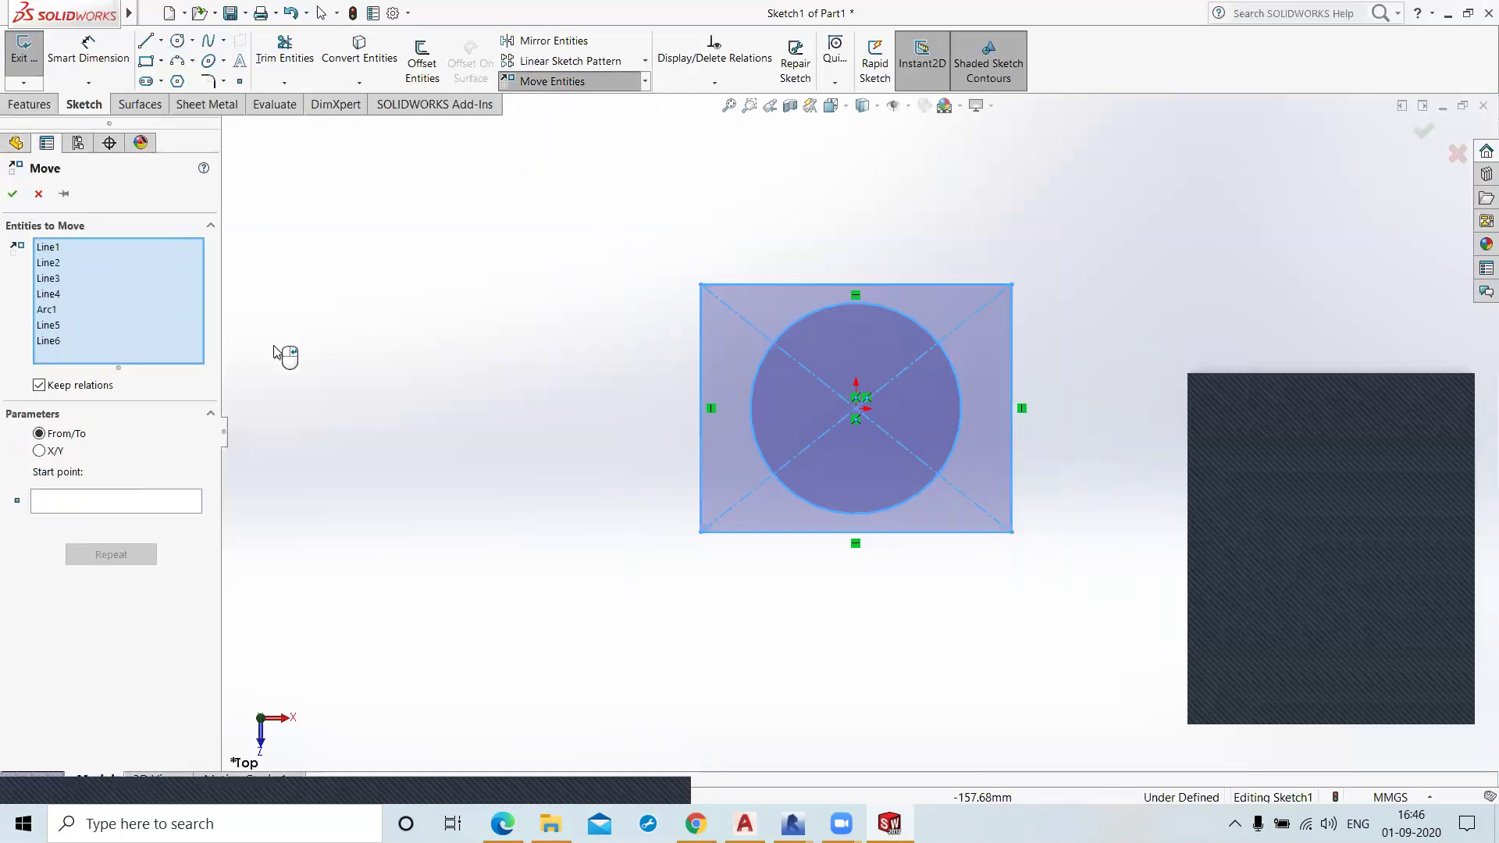
left_click(74, 503)
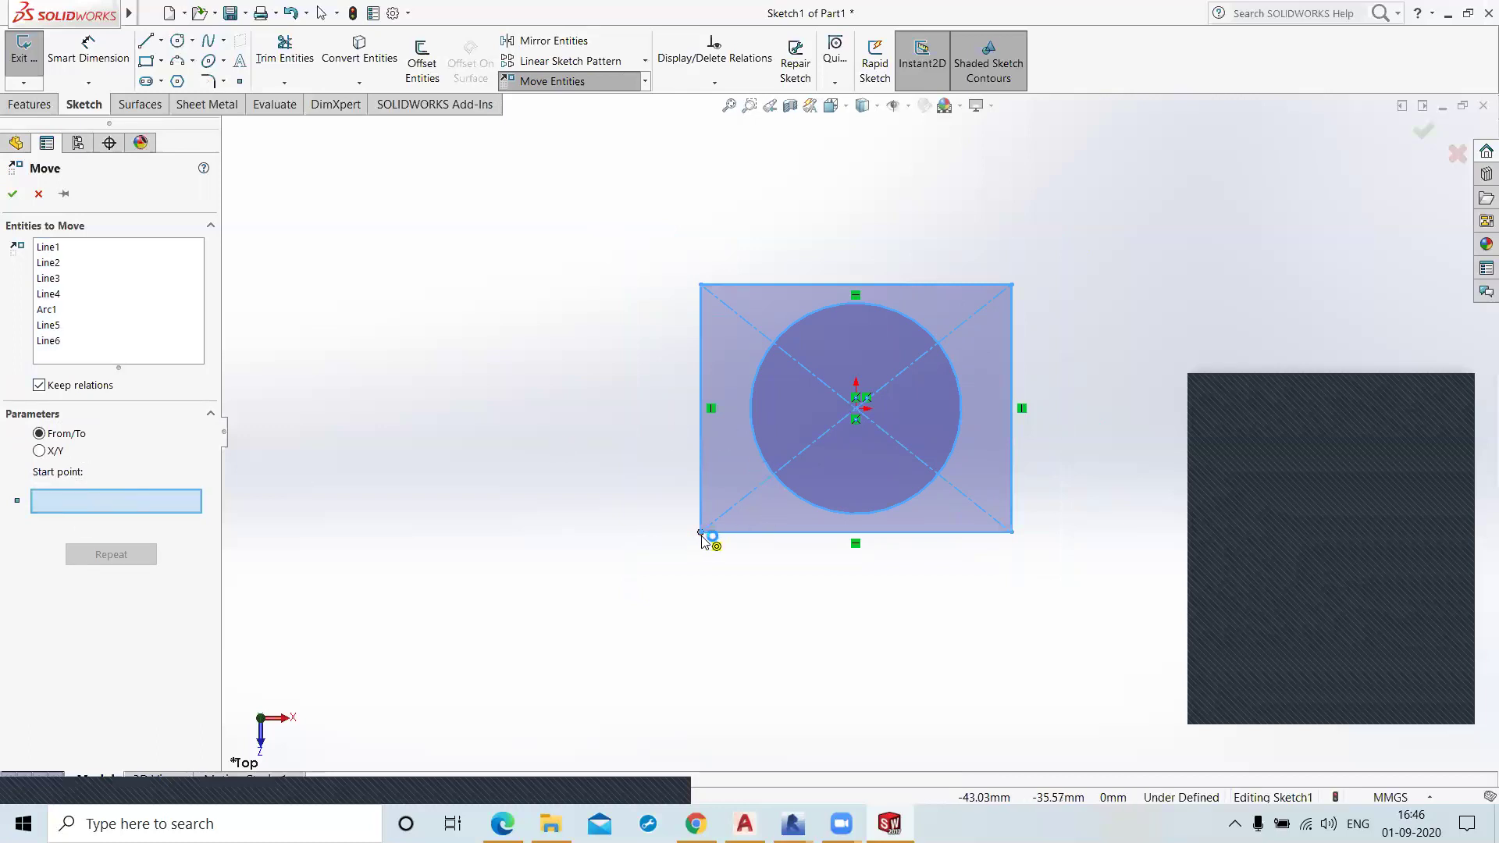
left_click(856, 407)
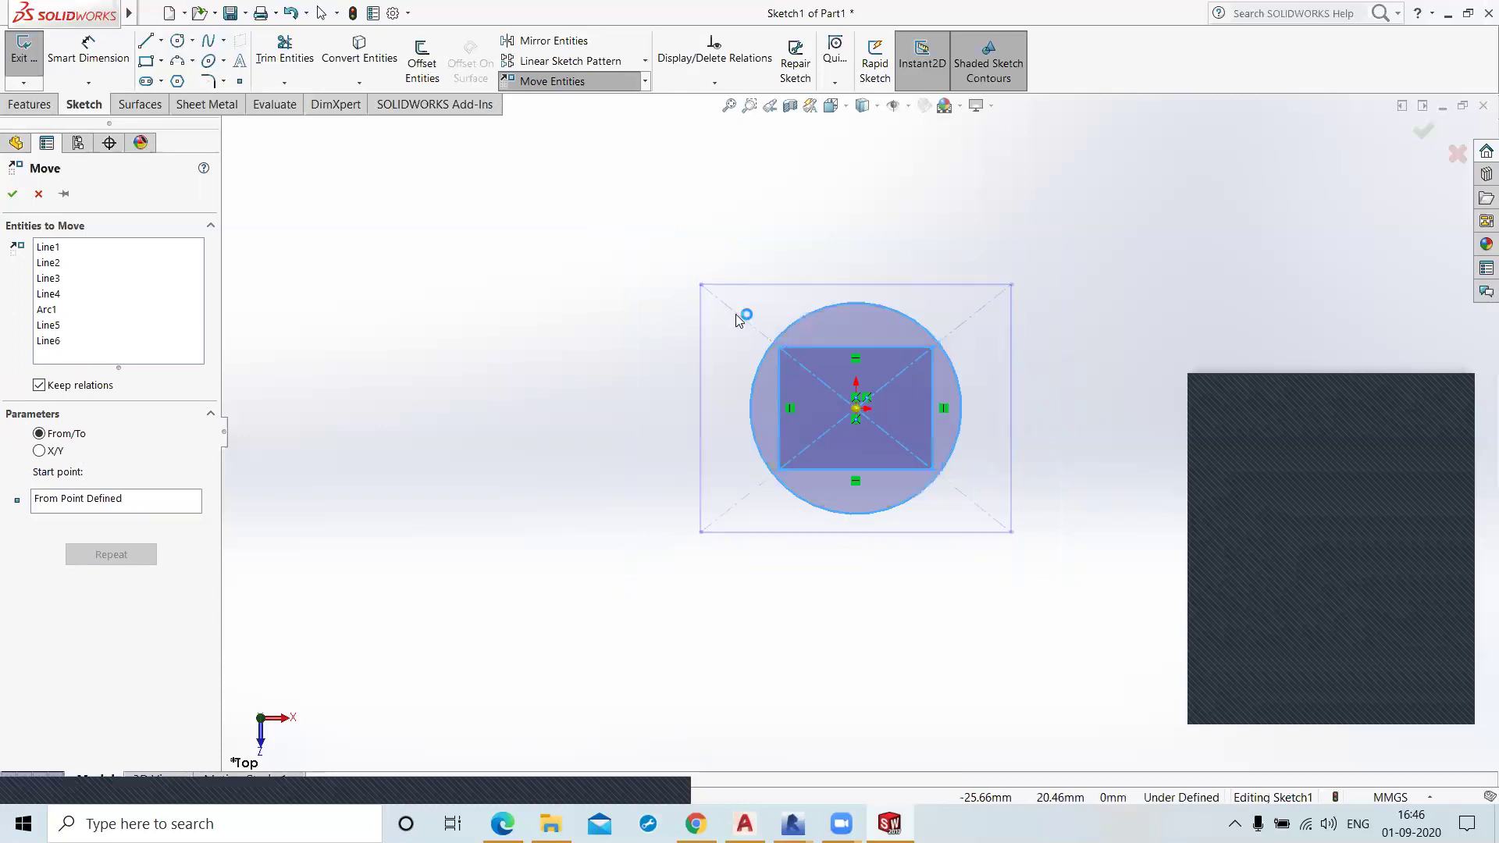
left_click(969, 418)
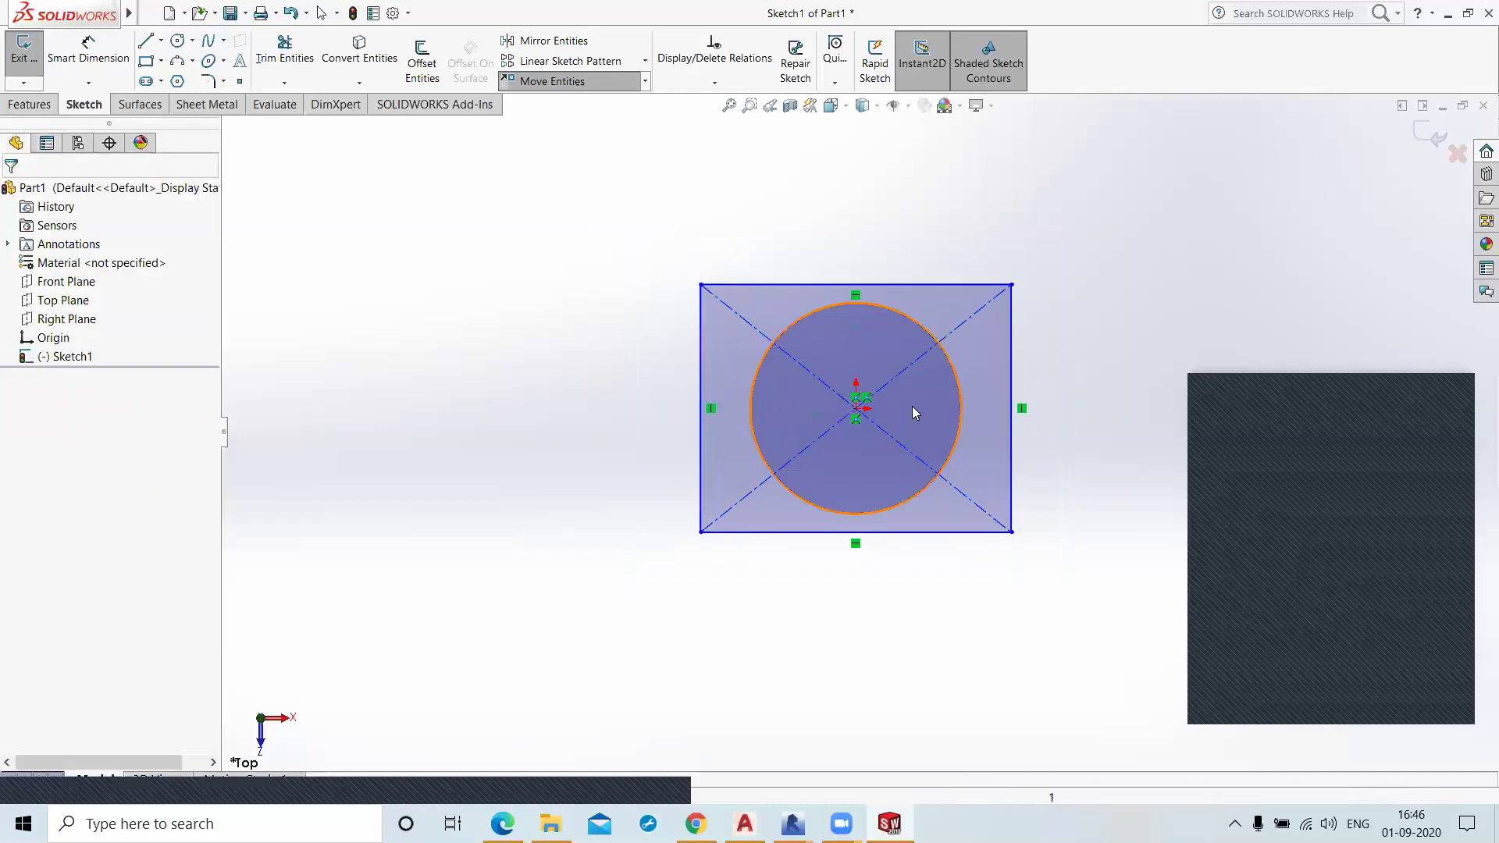
Step: Delete all coincident relations from the rectangle's centre point at the origin
scroll(848, 411, "up", 1)
scroll(855, 437, "down", 6)
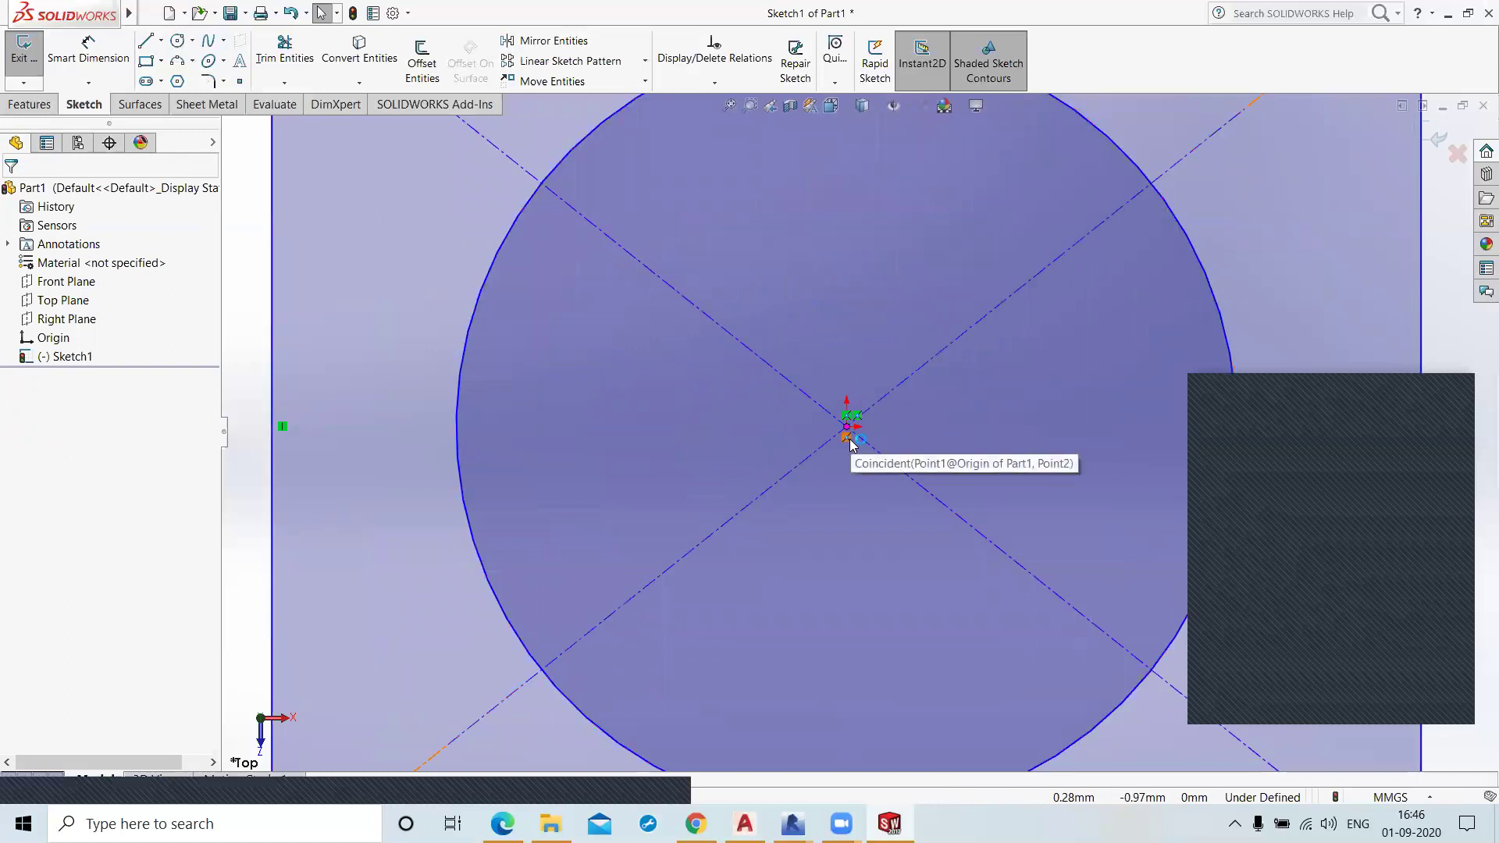
scroll(851, 441, "up", 5)
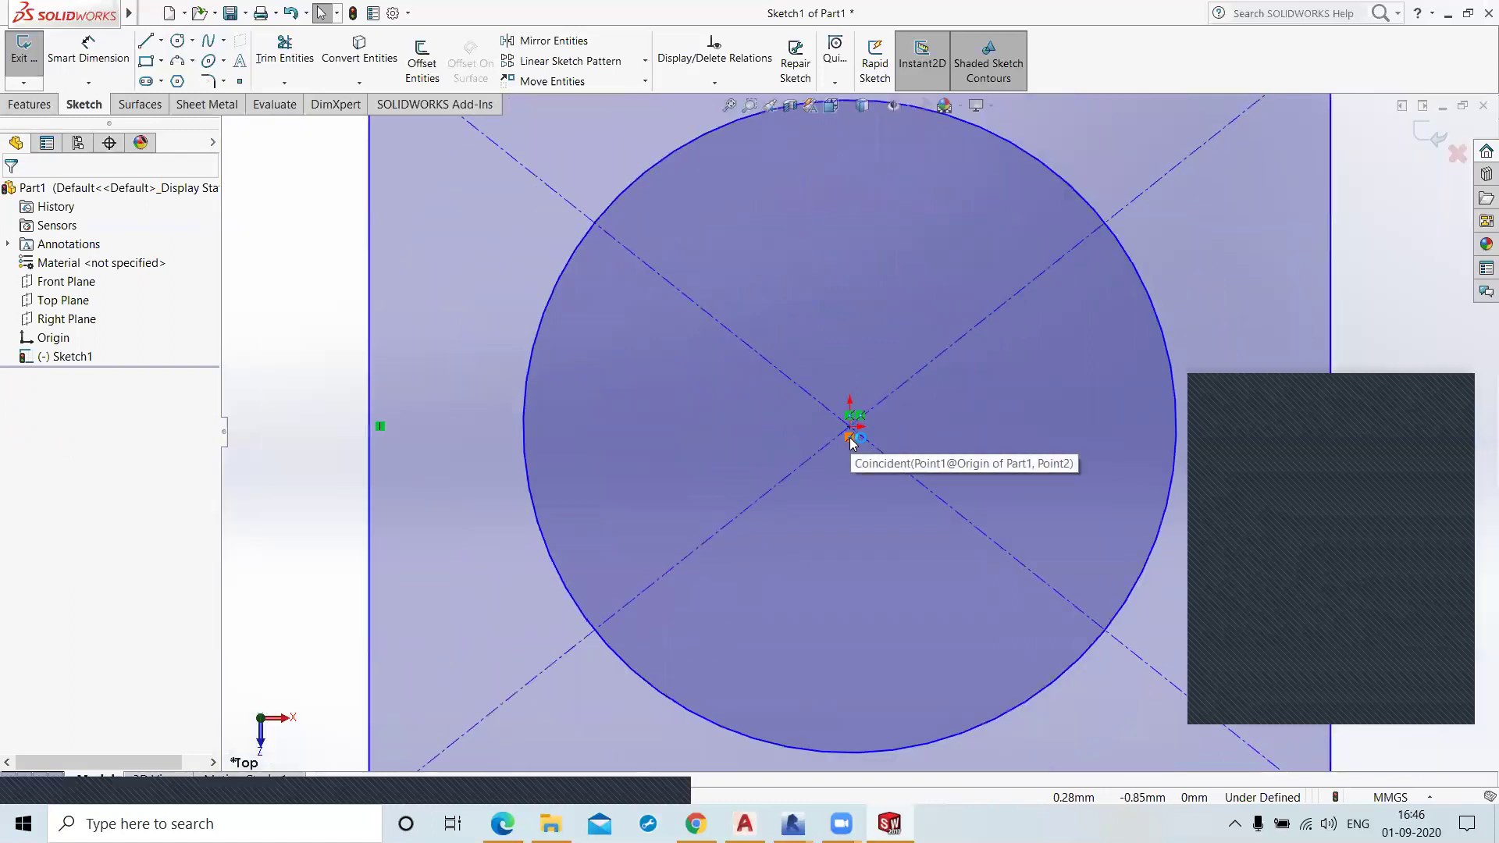
scroll(852, 441, "up", 1)
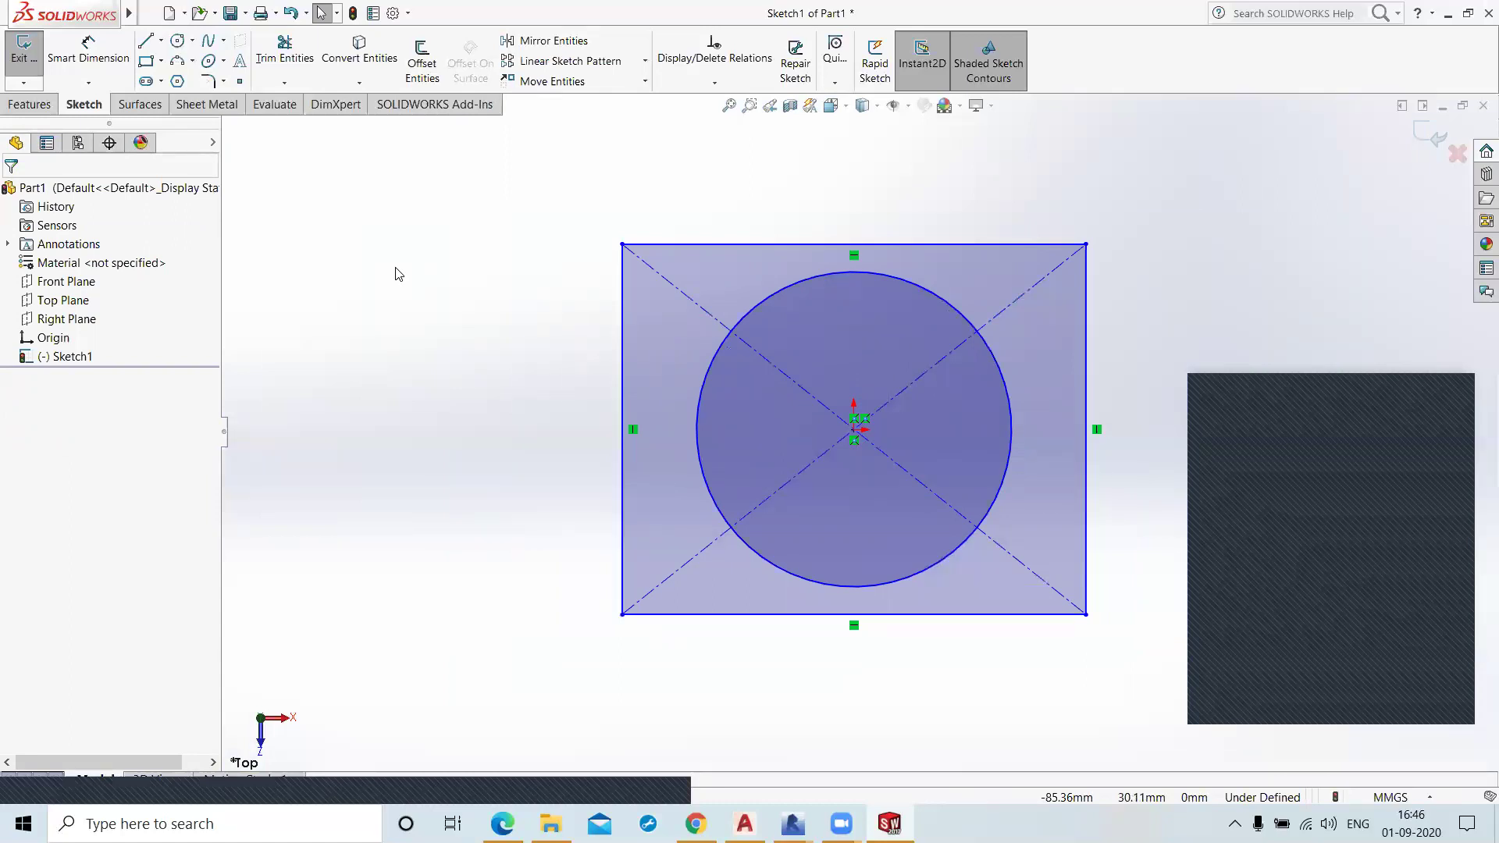
scroll(857, 425, "down", 4)
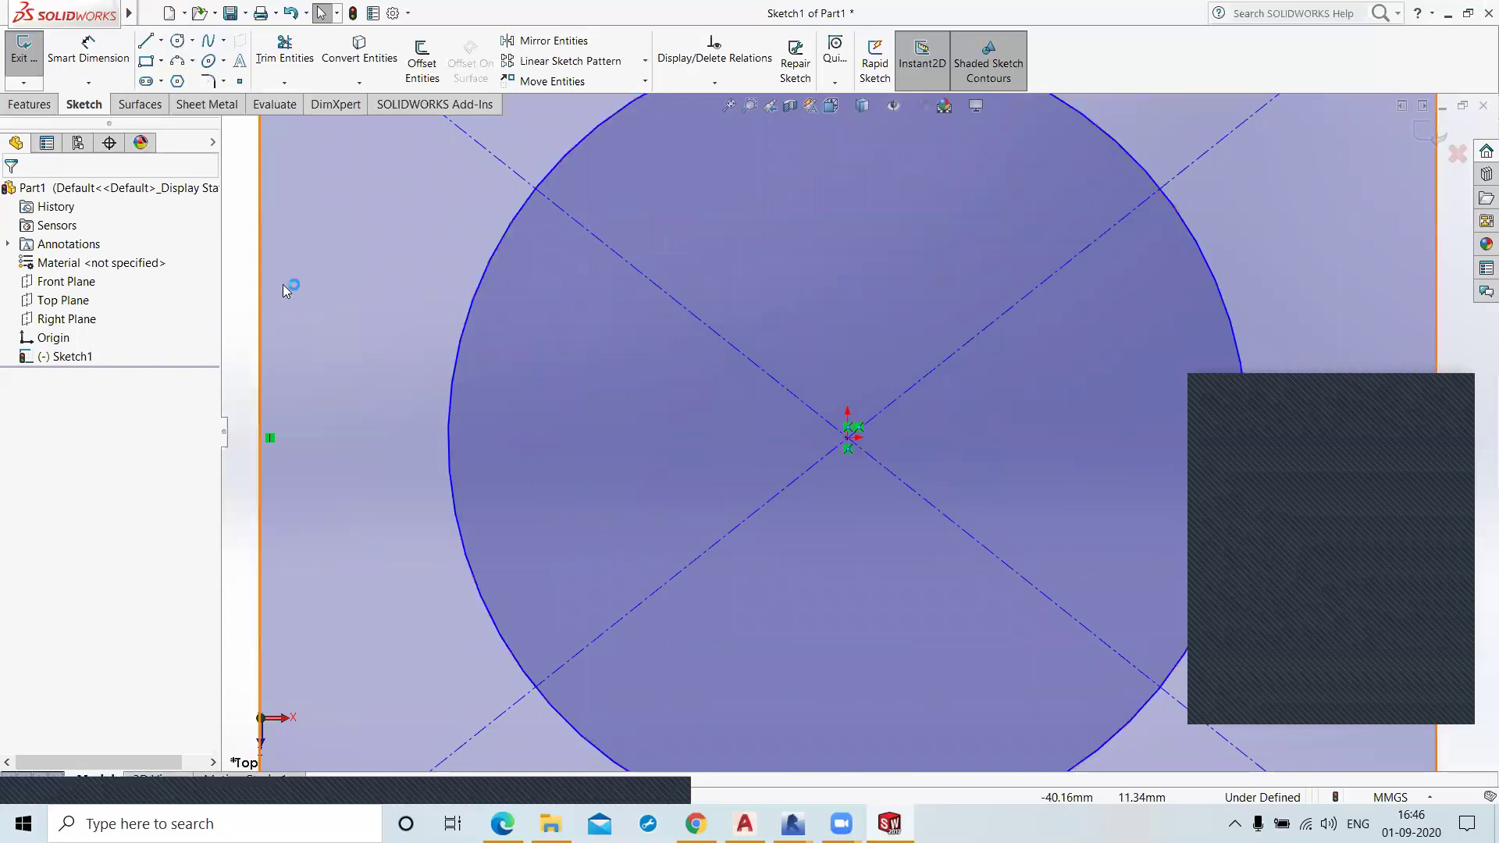
scroll(414, 314, "up", 2)
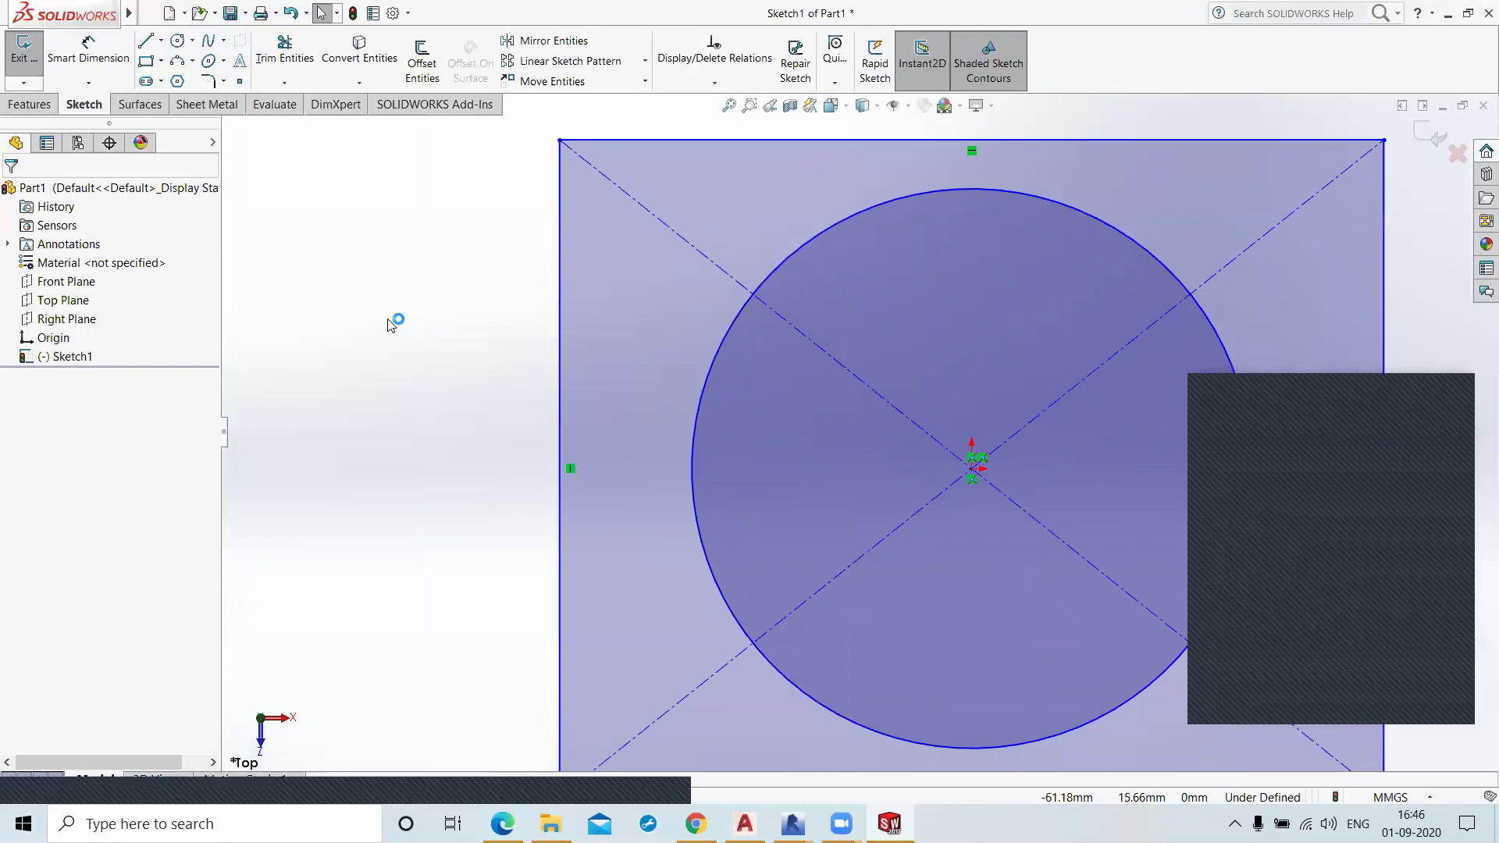
left_click(926, 422)
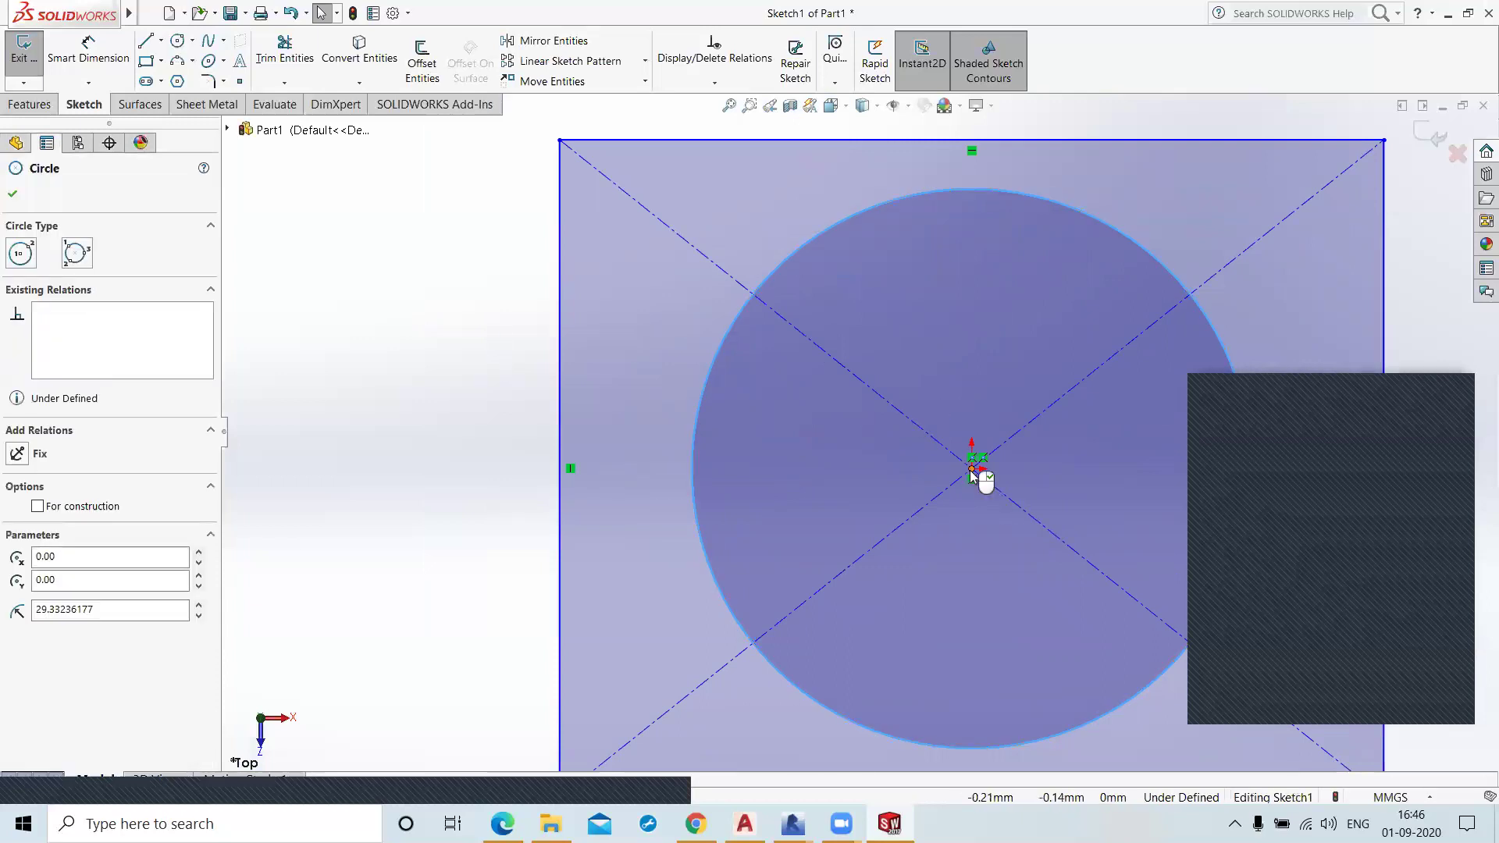
left_click(973, 472)
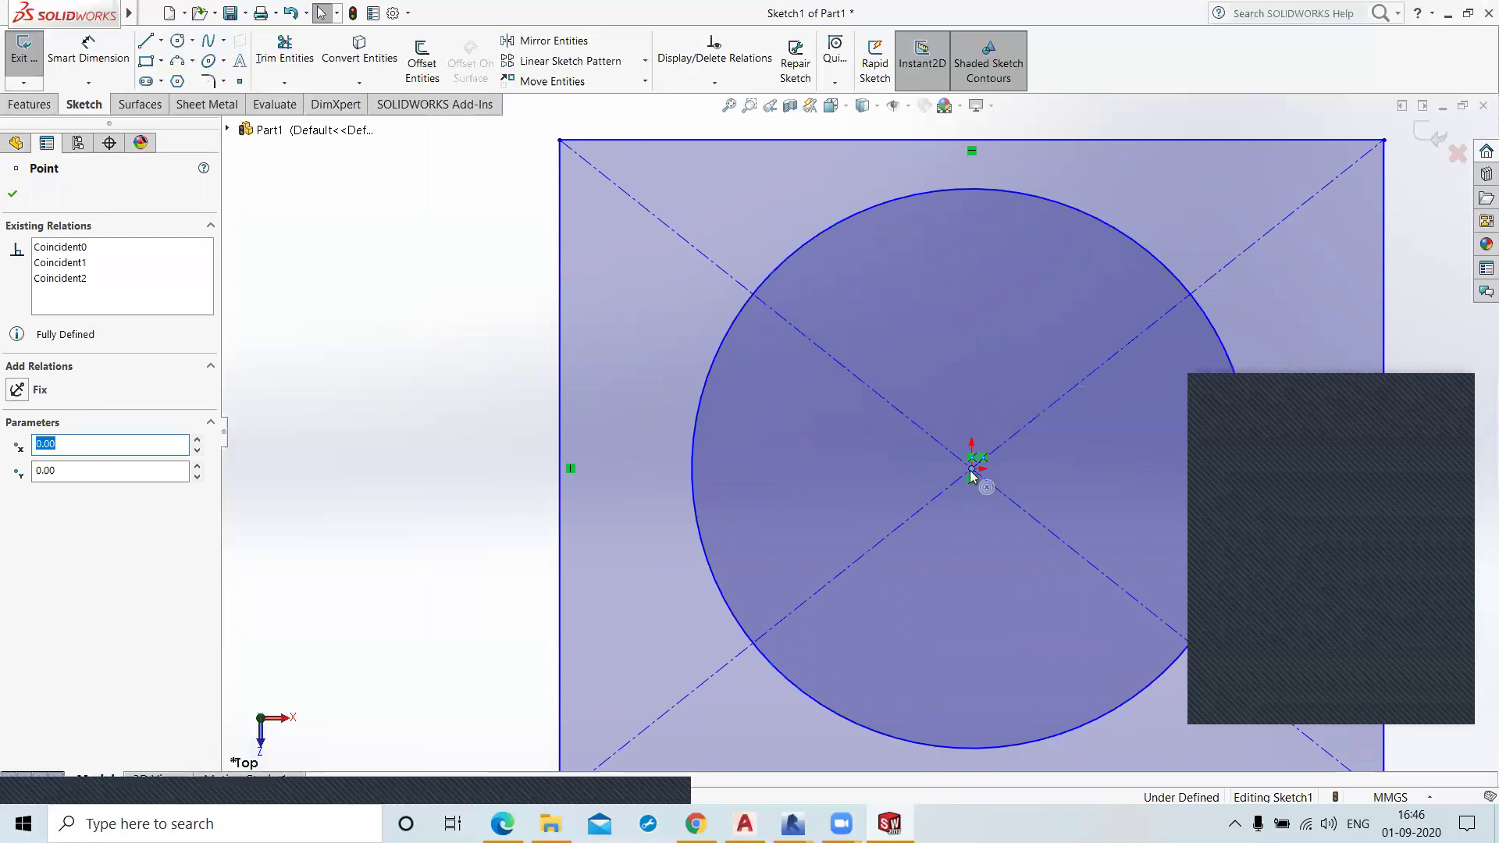
right_click(67, 251)
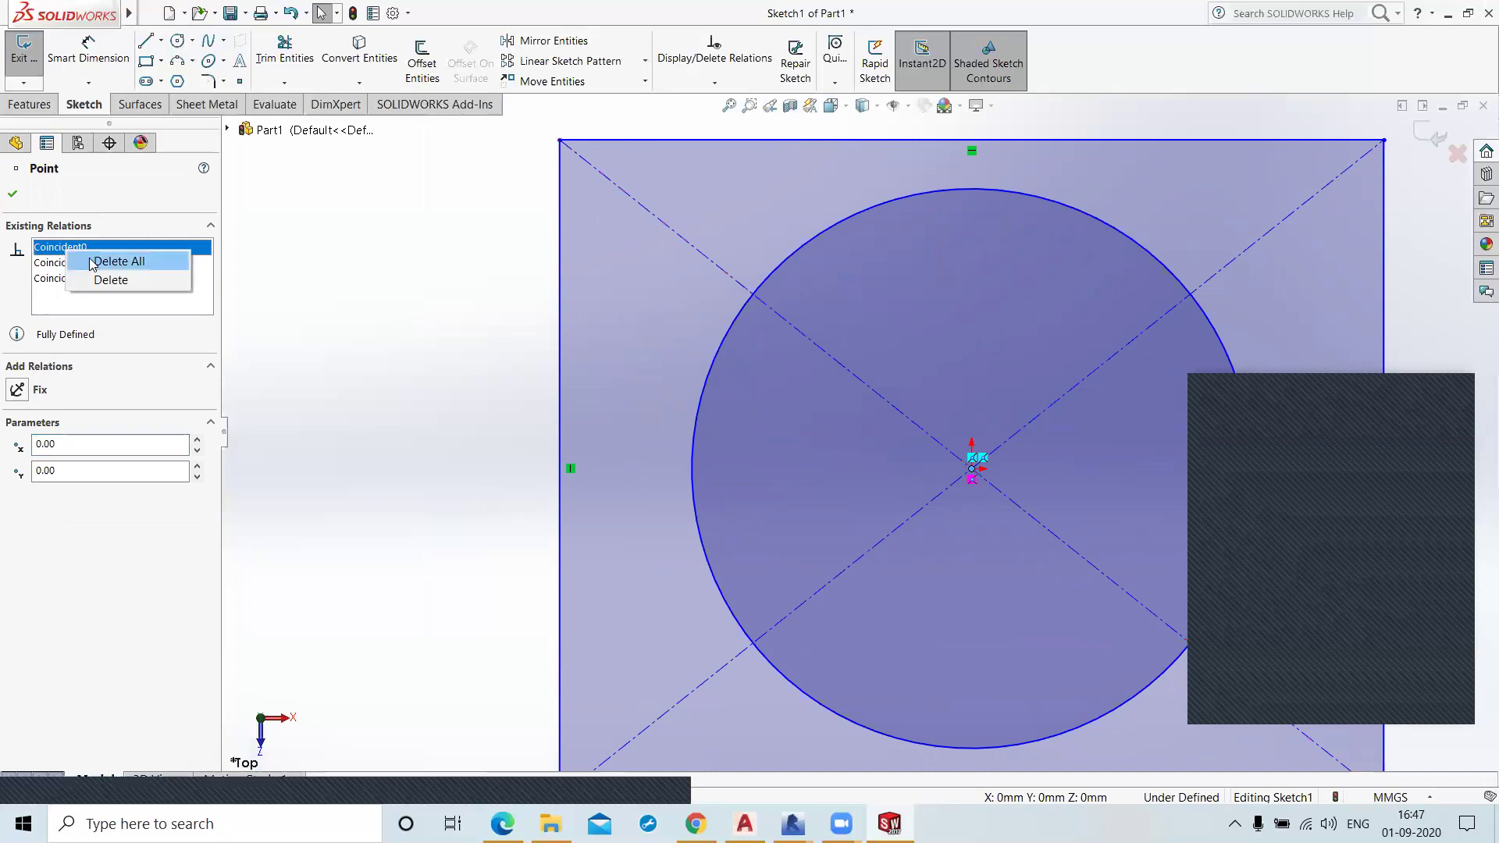
left_click(92, 263)
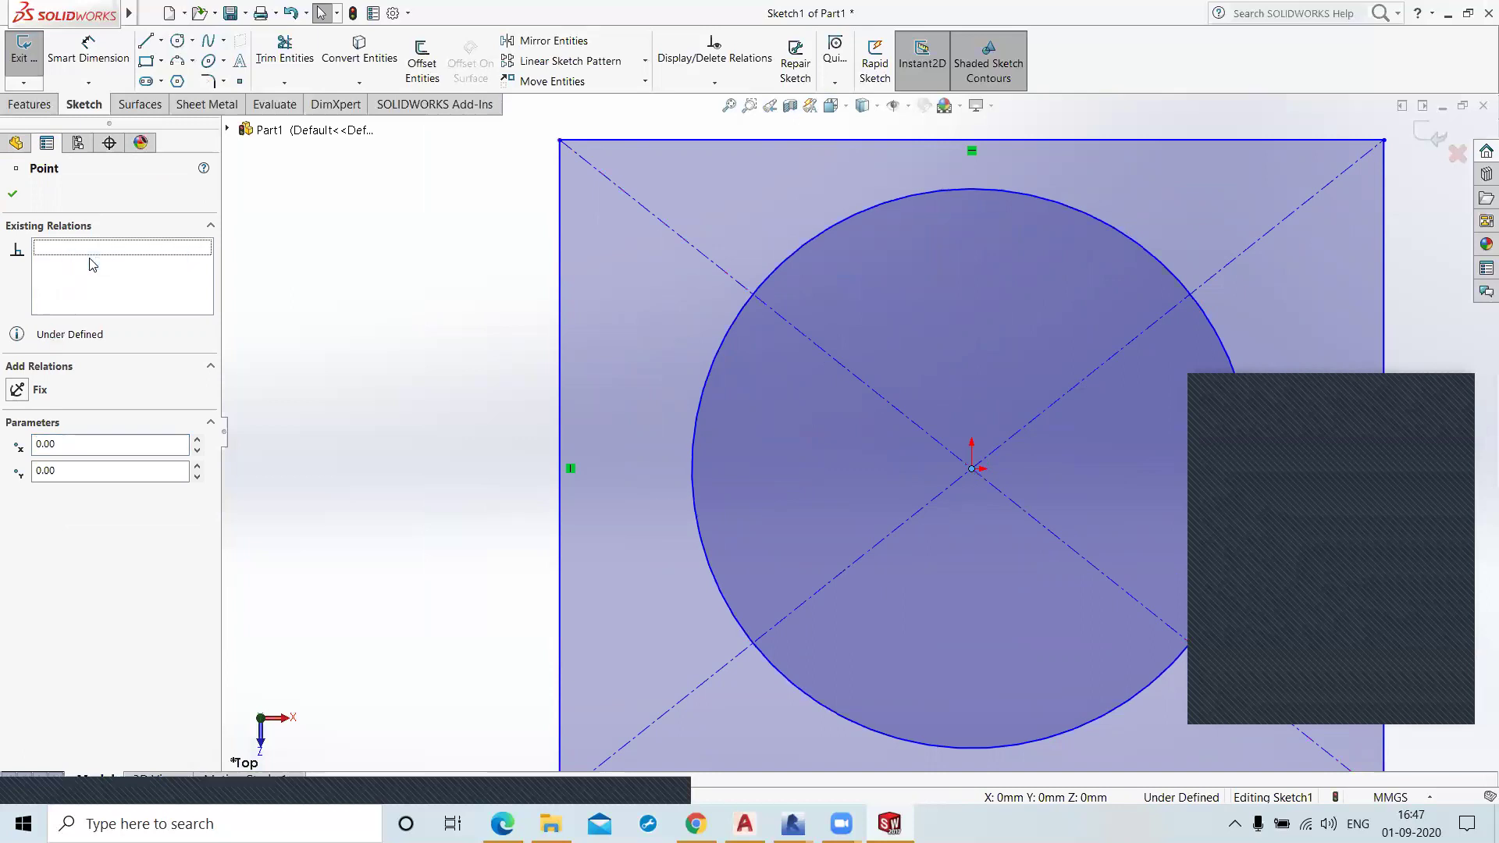
left_click(12, 197)
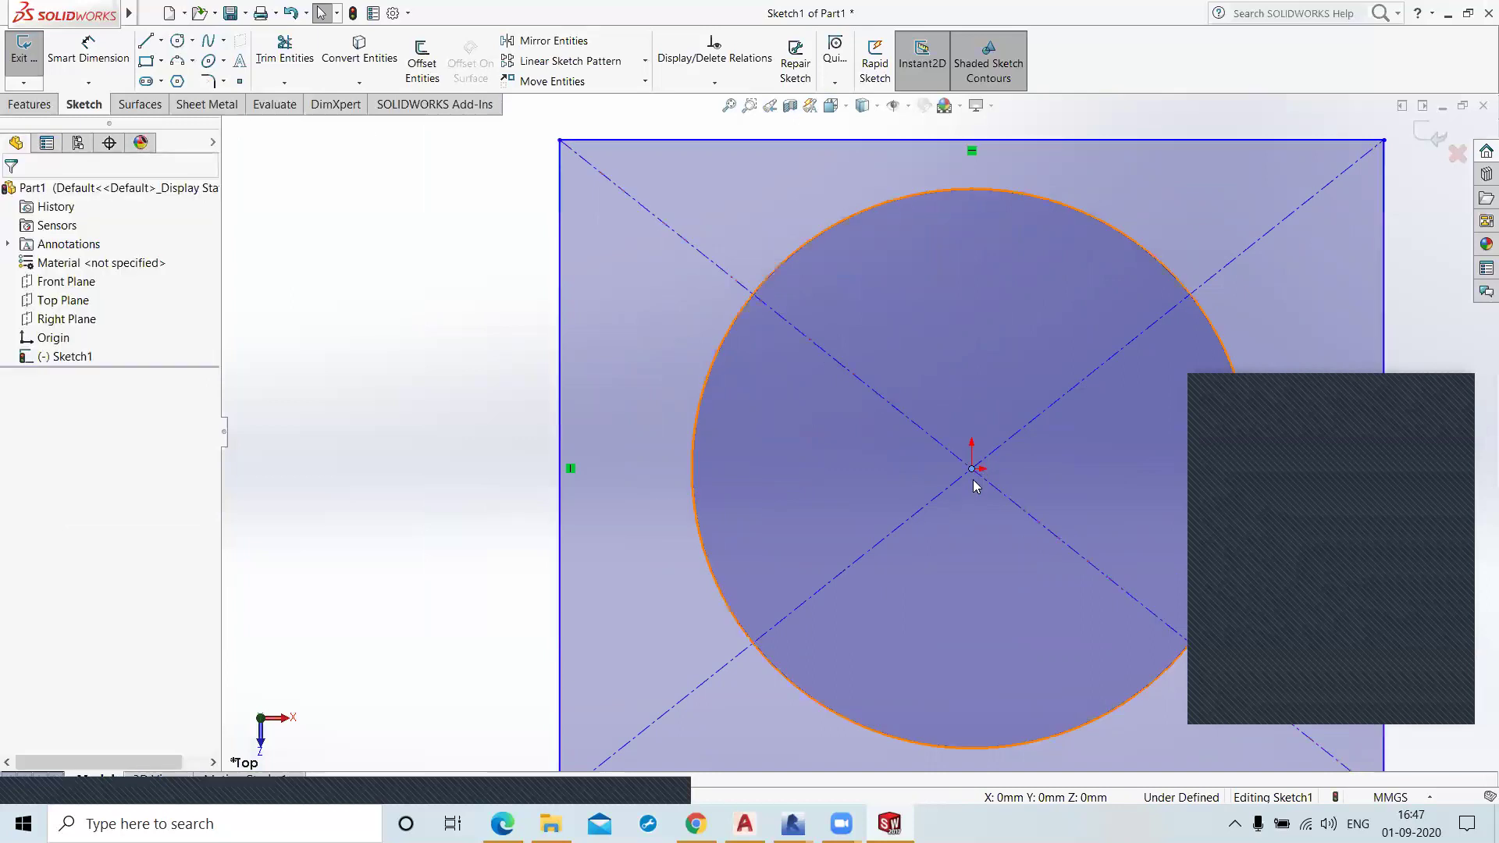
Step: Move the rectangle, its diagonals and the circle from their shared centre to a point about 186 mm from the origin, horizontally along negative X
scroll(971, 483, "down", 3)
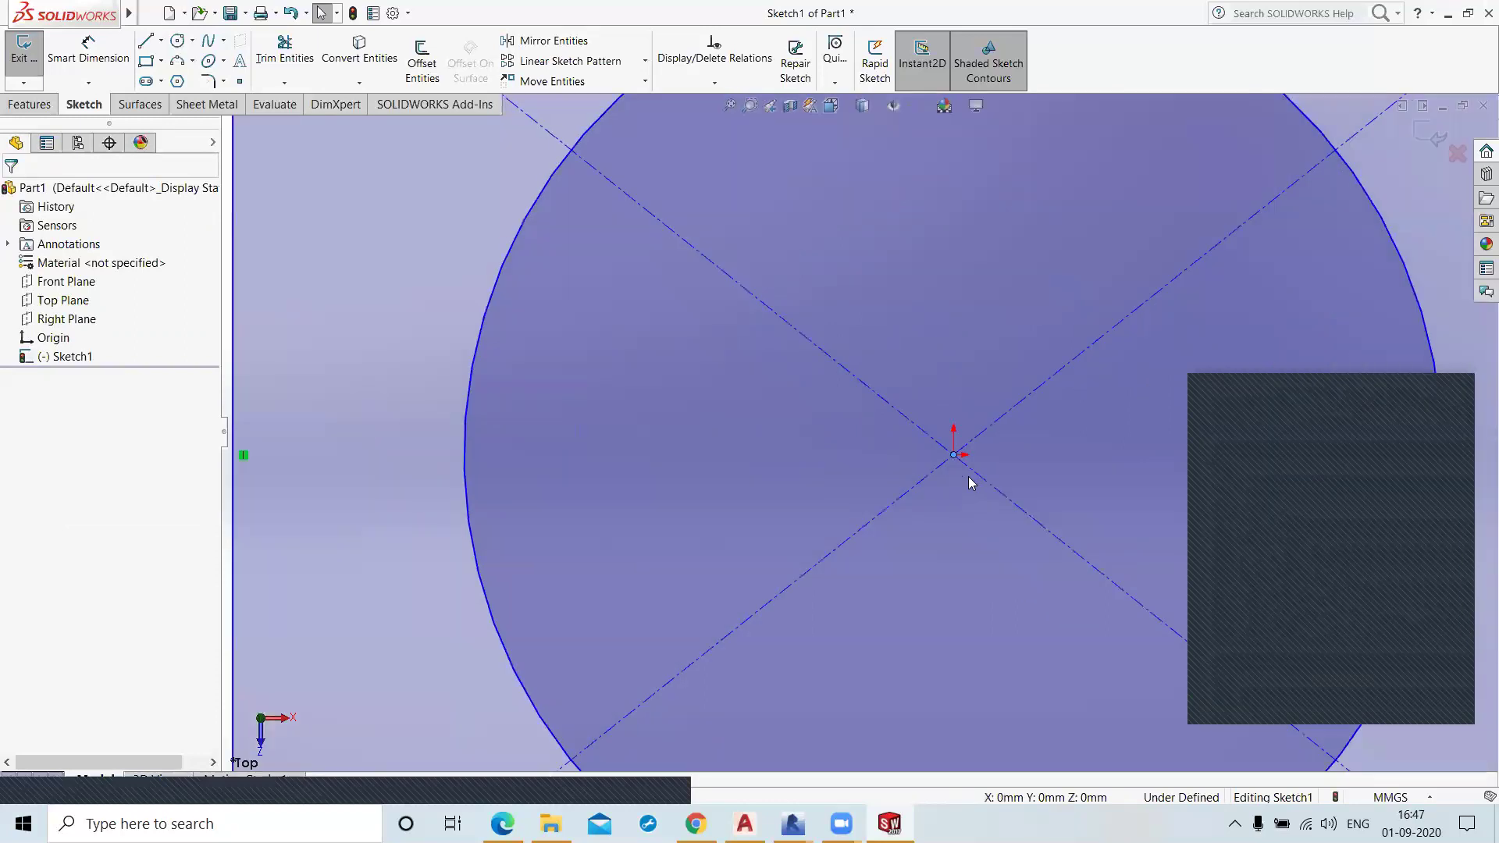
scroll(970, 482, "up", 4)
scroll(971, 482, "up", 3)
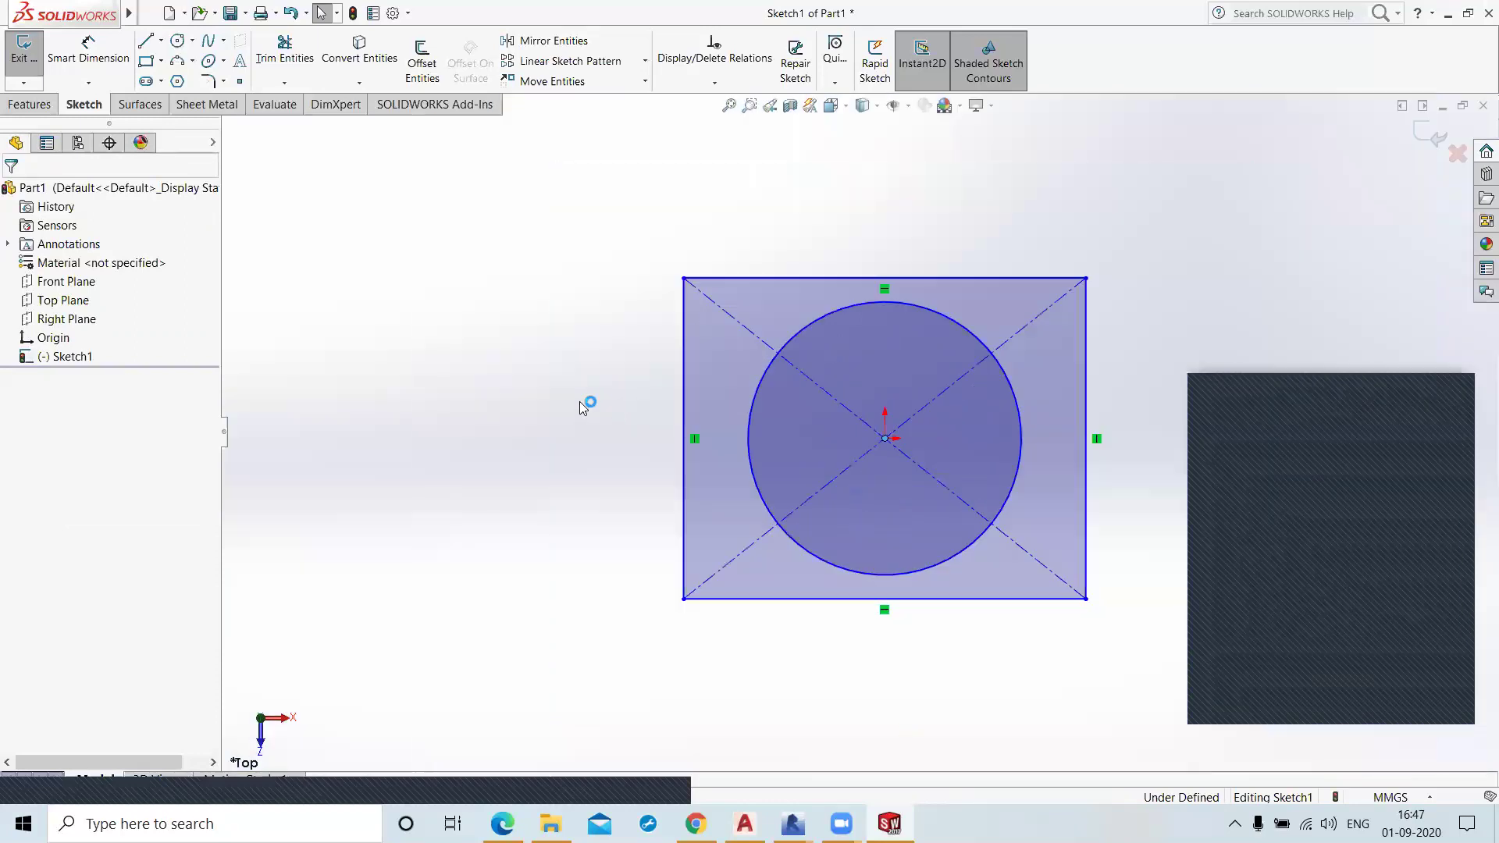
left_click(509, 81)
mouse_move(563, 196)
left_mouse_down()
mouse_move(1038, 569)
mouse_move(1130, 665)
left_mouse_up()
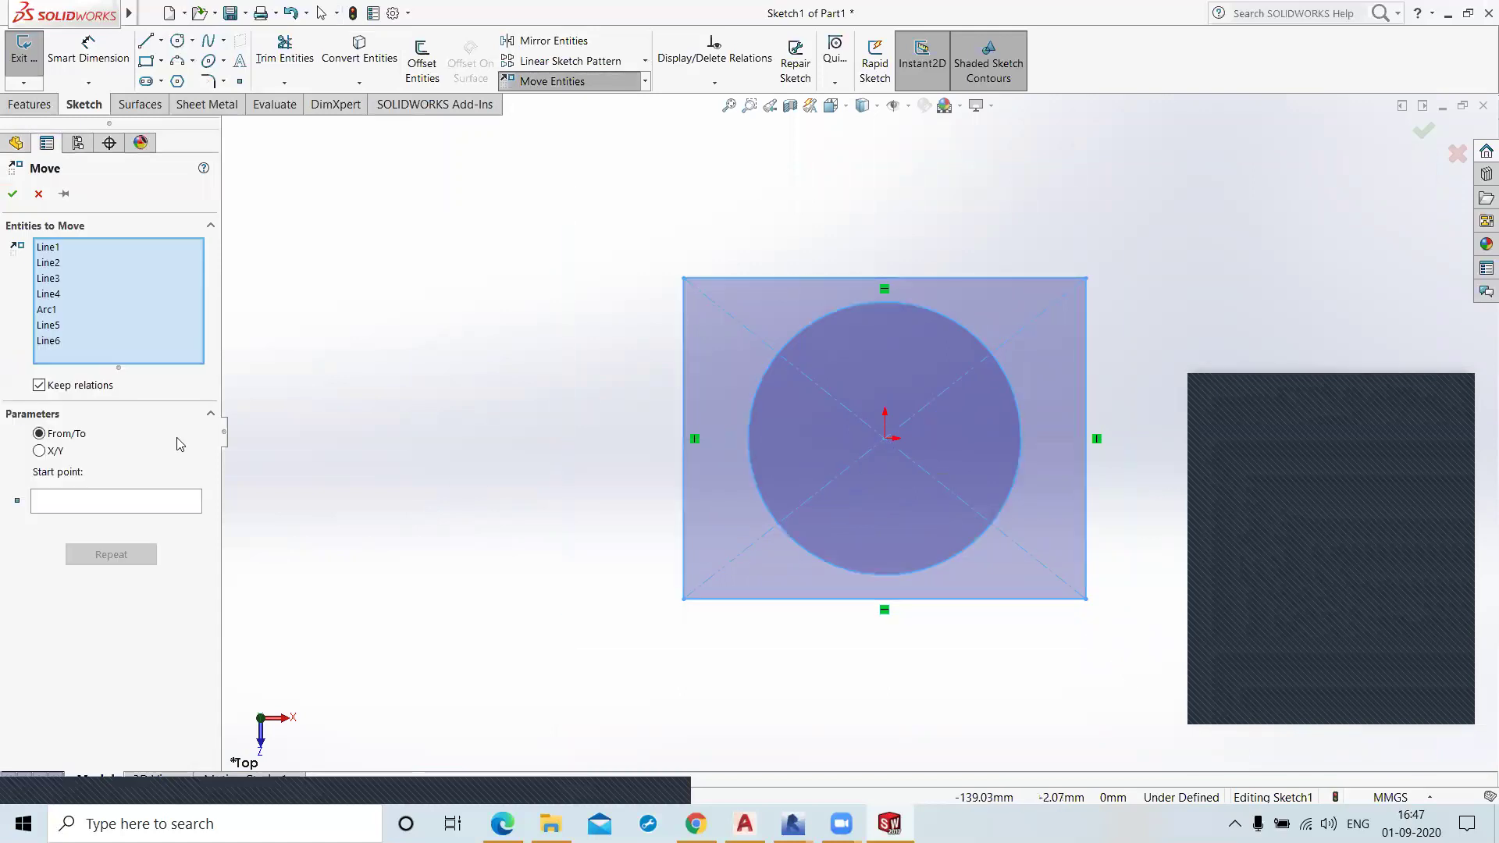
left_click(94, 507)
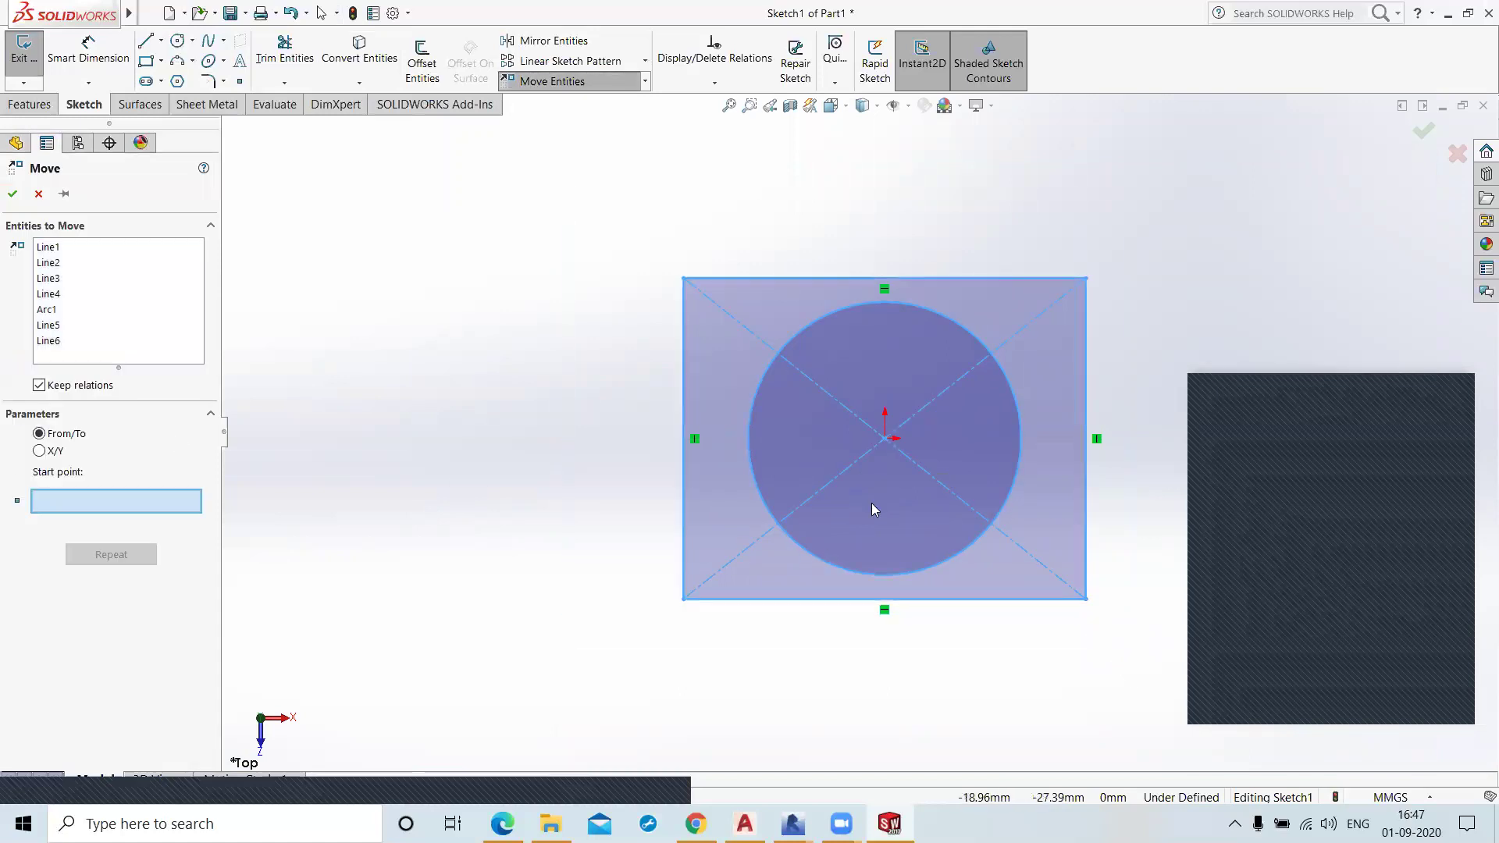
left_click(885, 439)
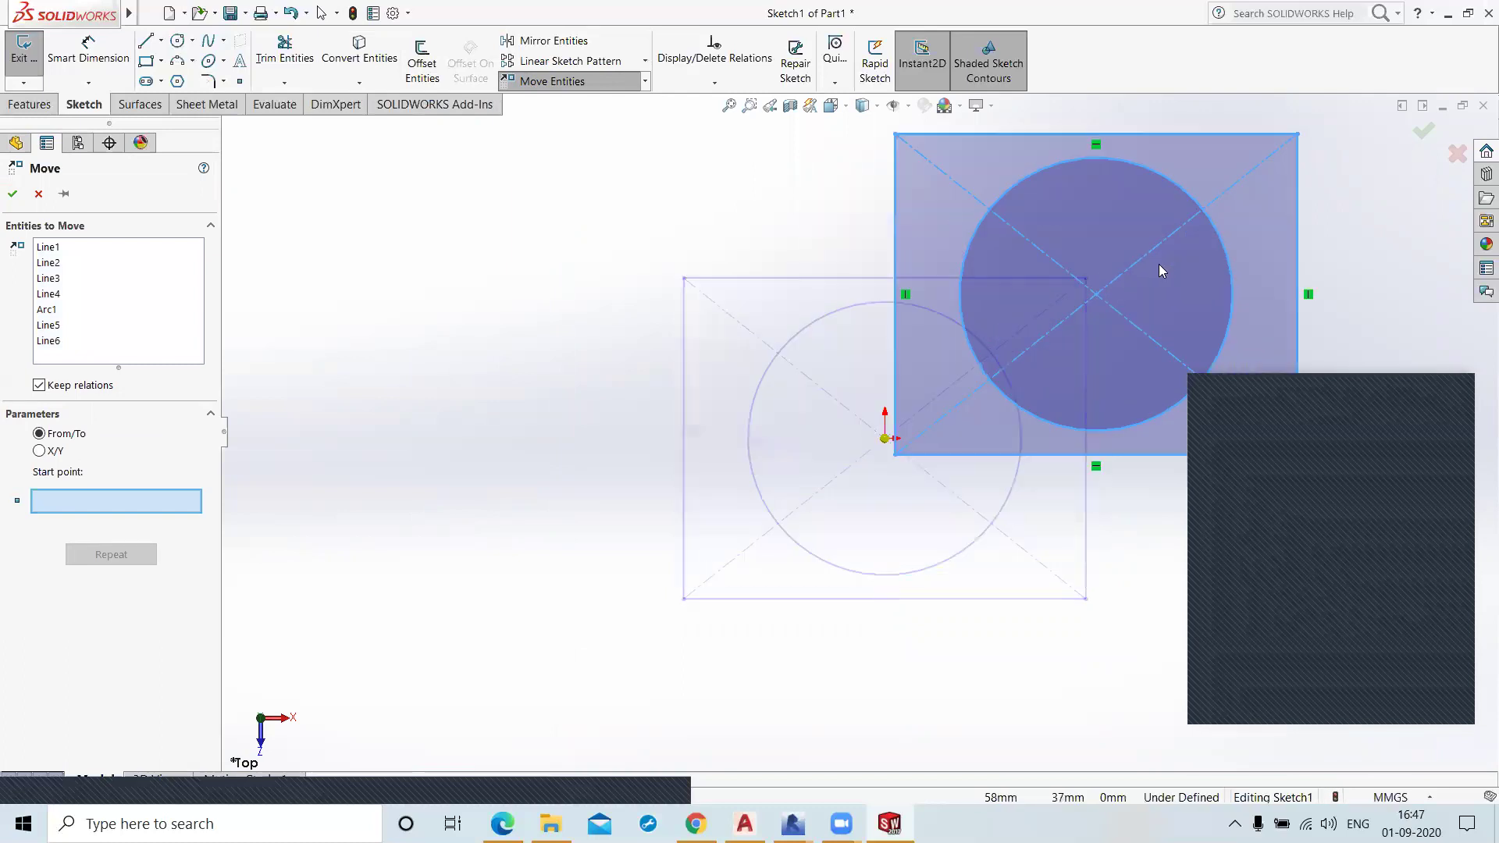
scroll(666, 355, "down", 2)
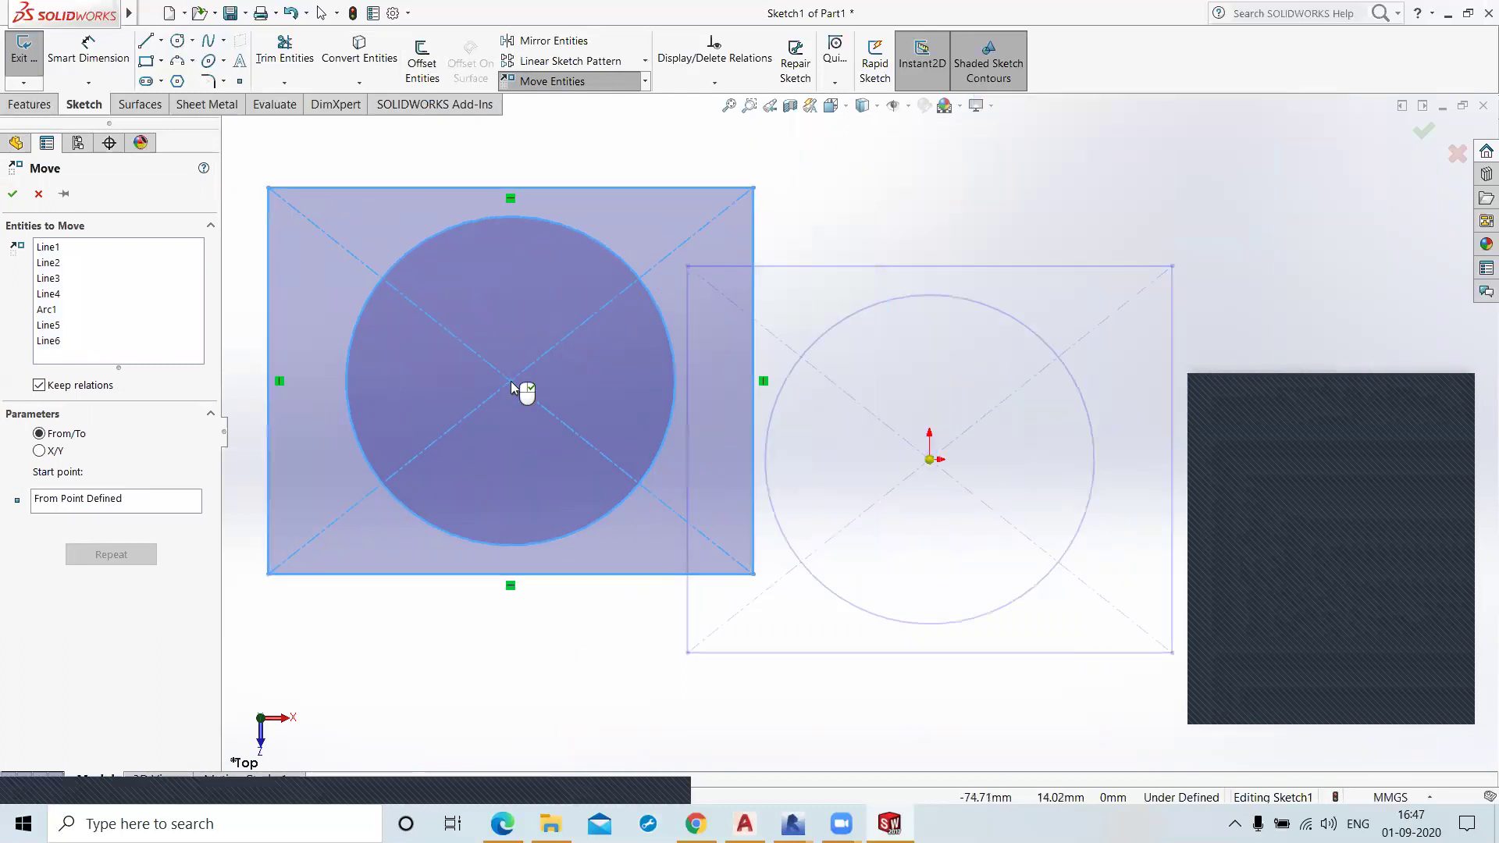
scroll(512, 385, "down", 2)
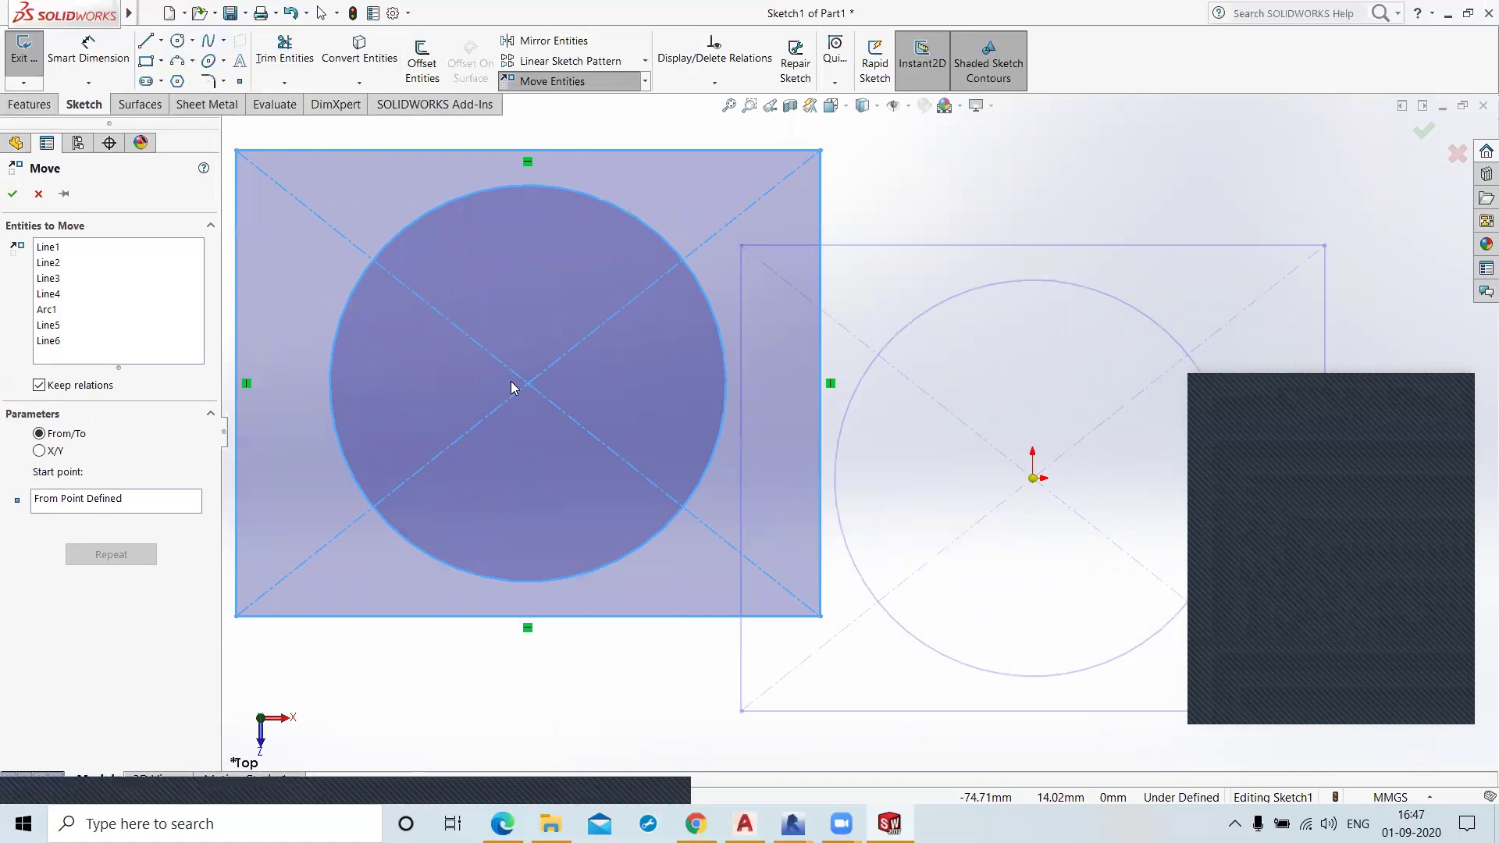
key("z")
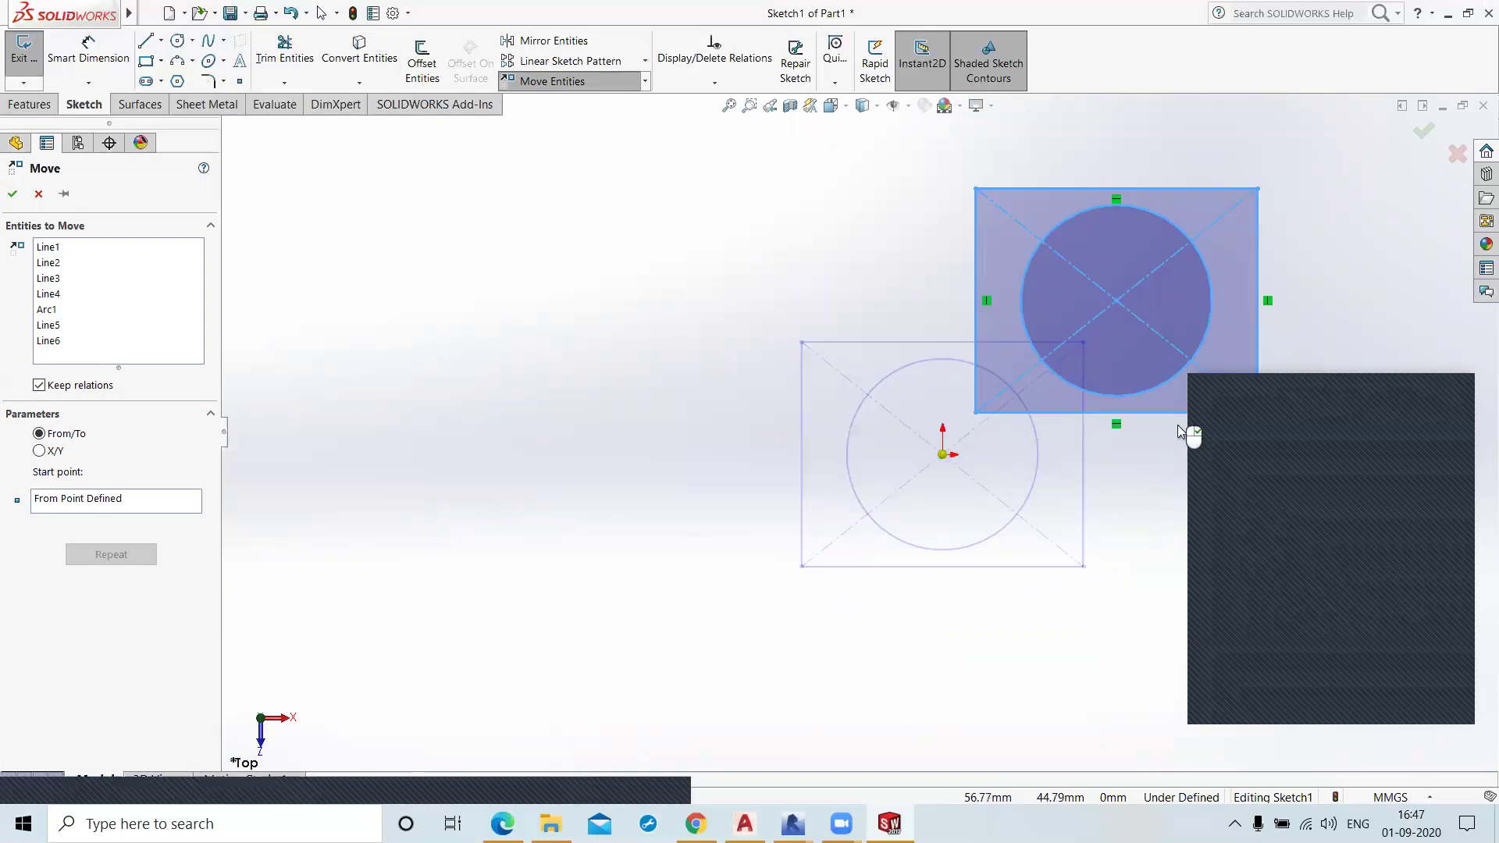
scroll(560, 415, "down", 2)
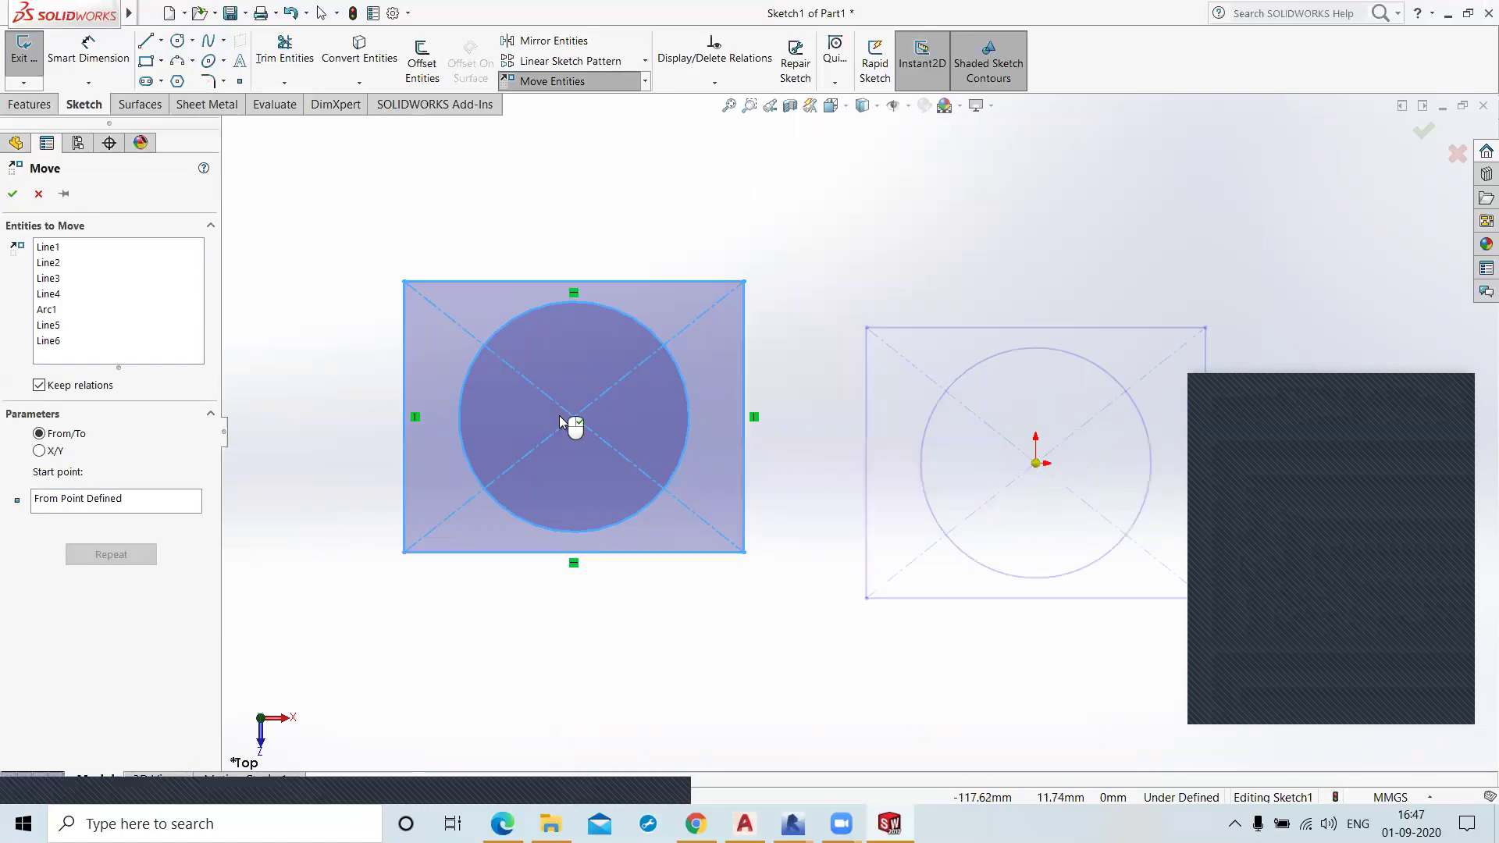
key("z")
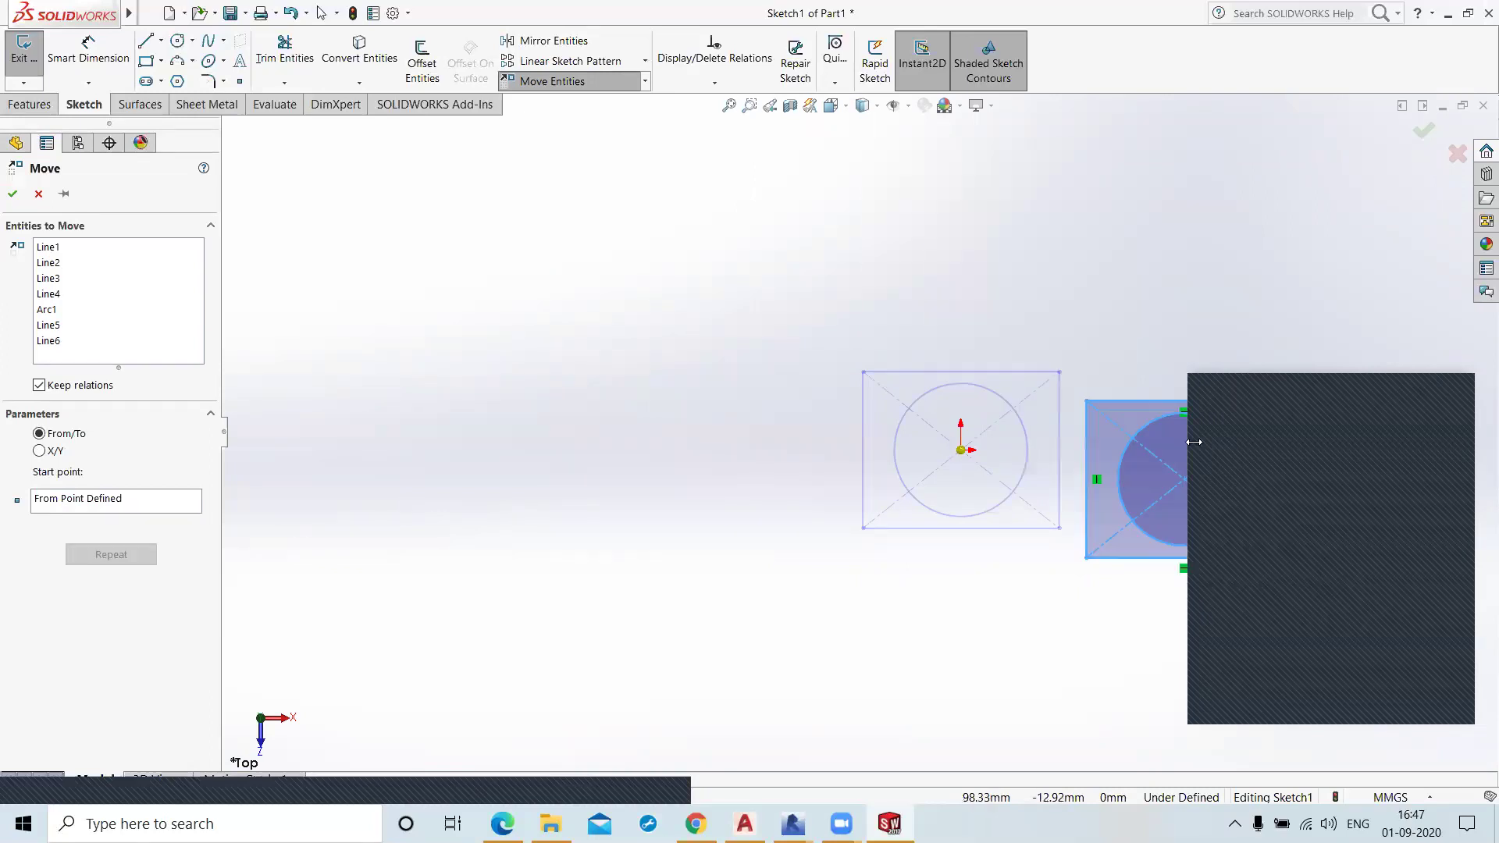
left_click(605, 434)
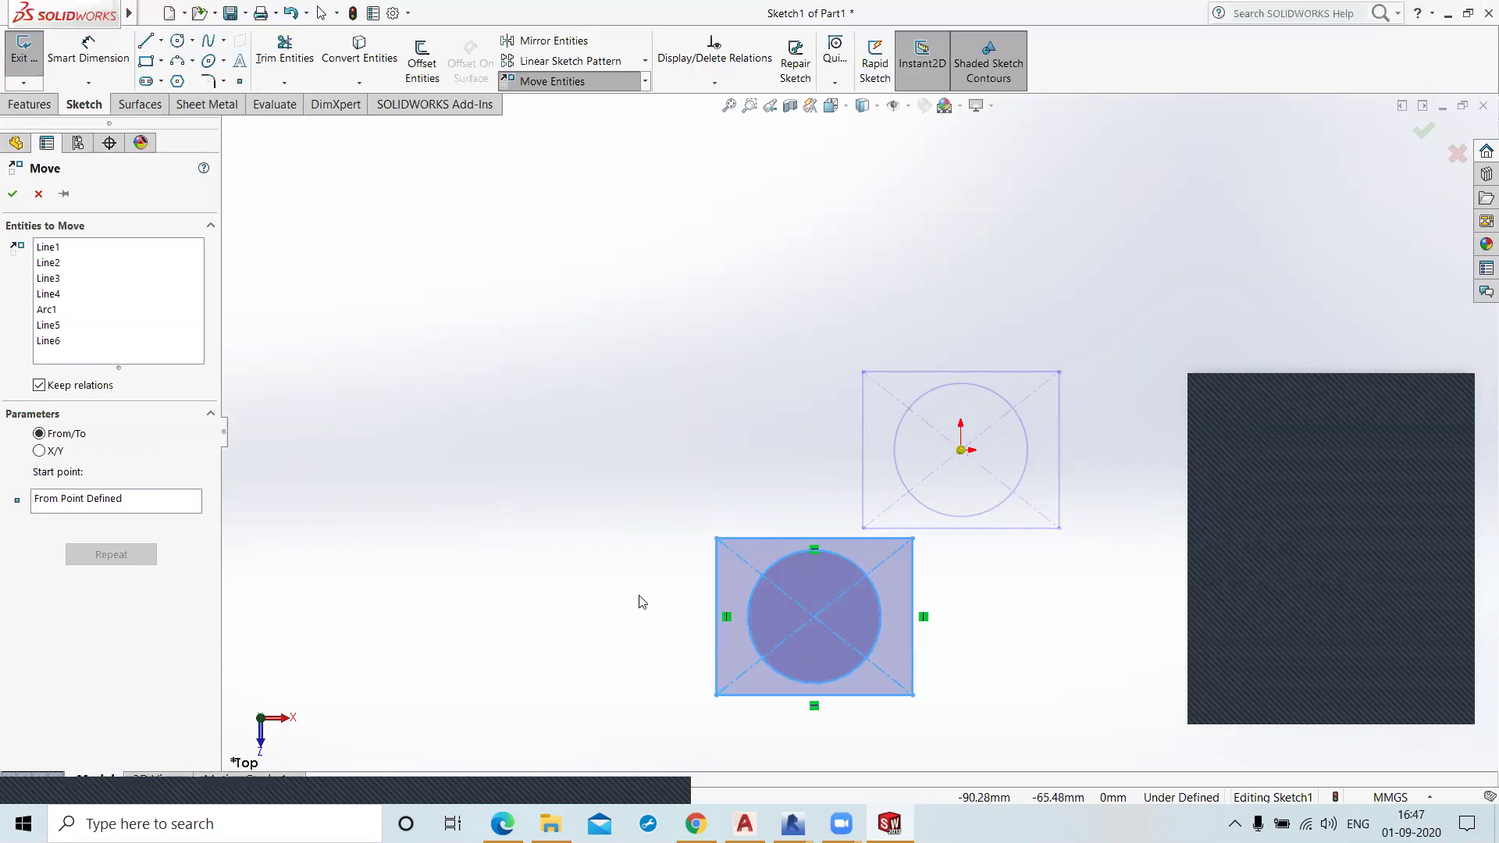
left_click(535, 643)
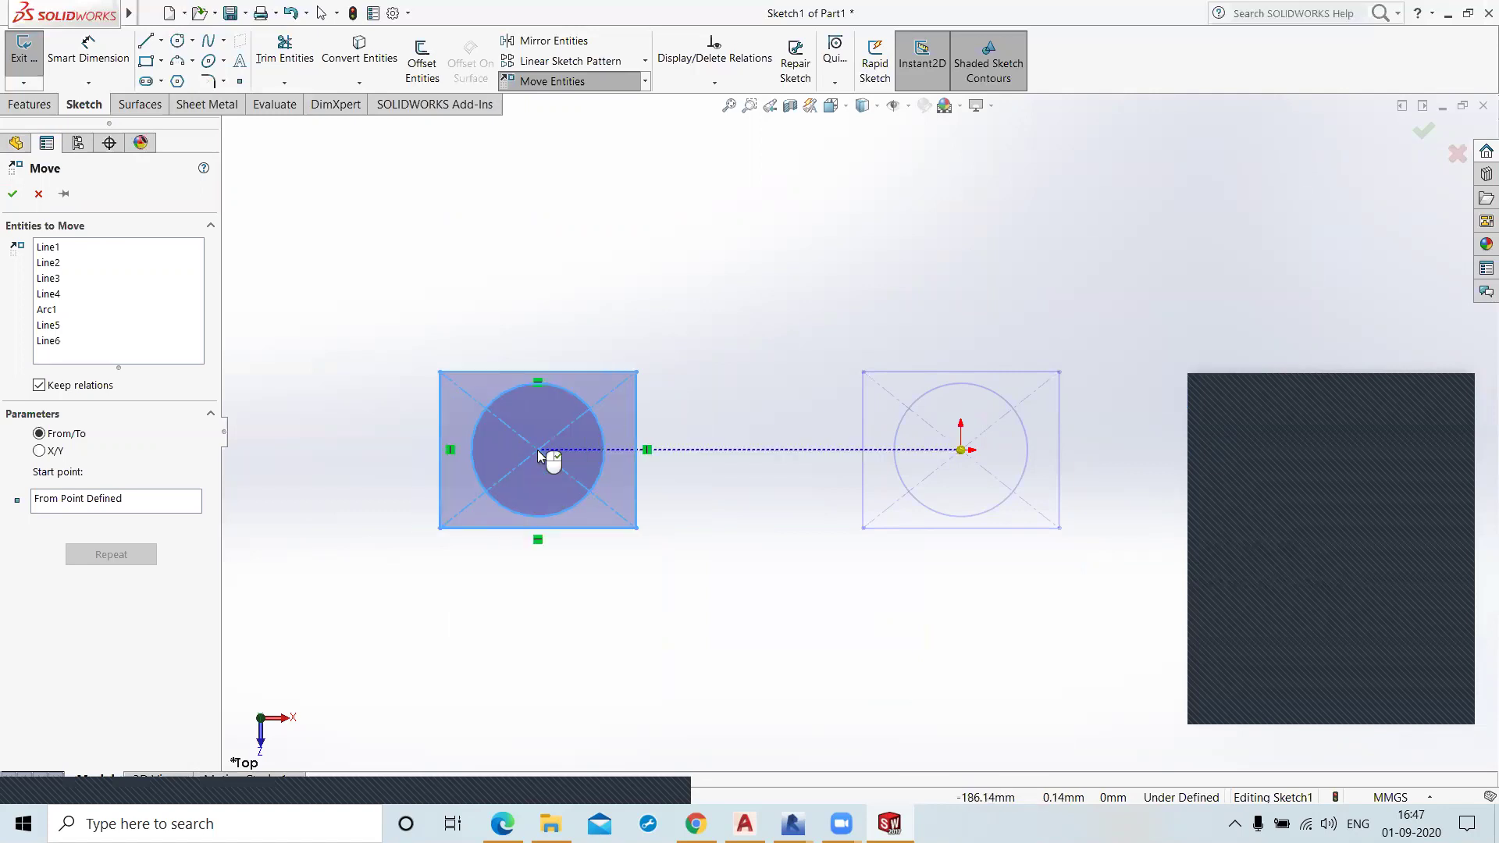
left_click(537, 450)
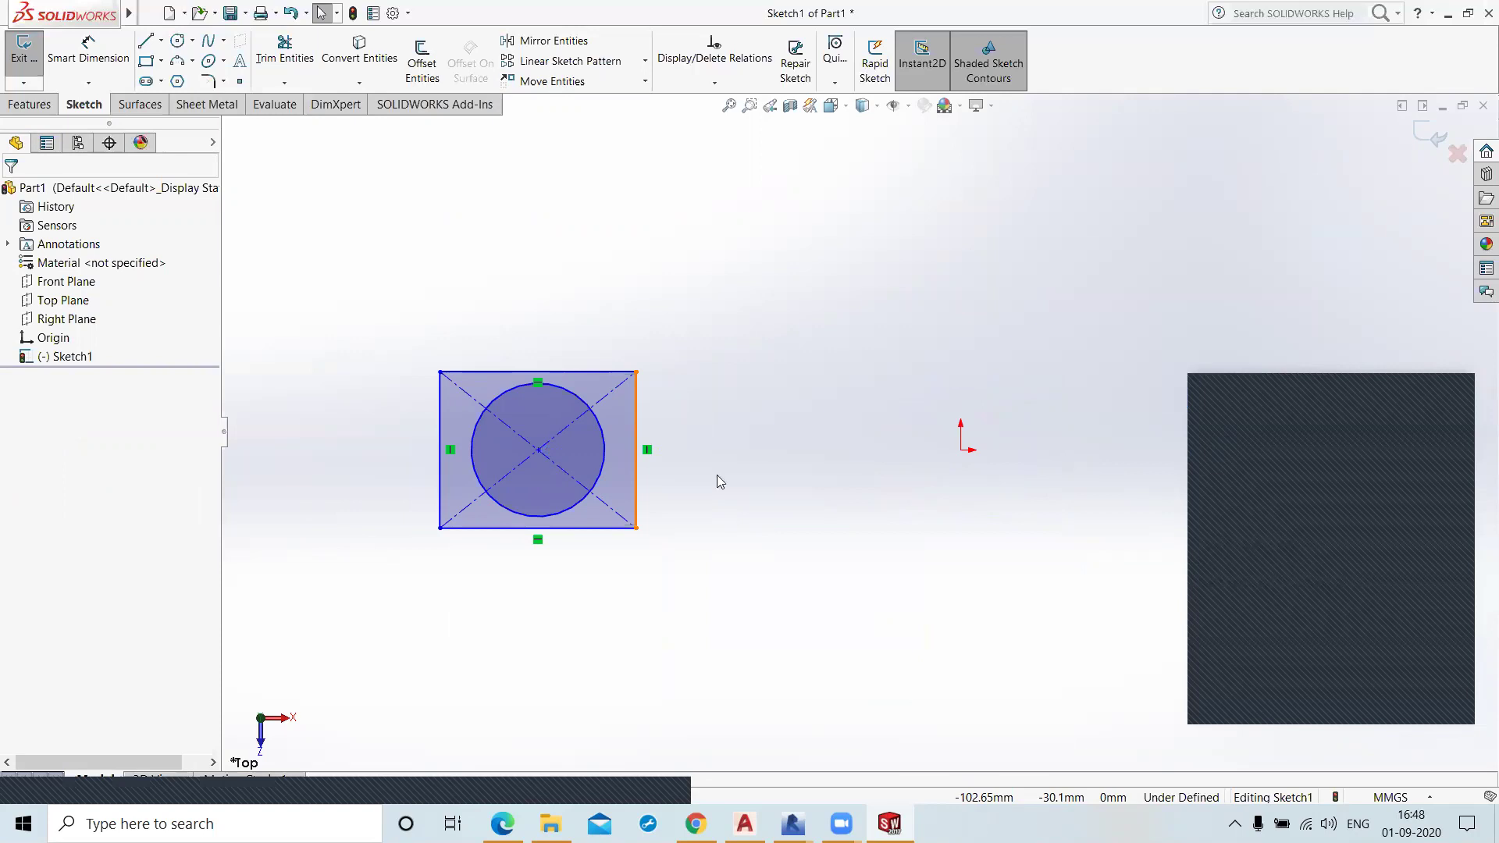
Step: Copy the rectangle, its diagonals and the circle with Copy Entities, from their shared centre to the origin
left_click(644, 81)
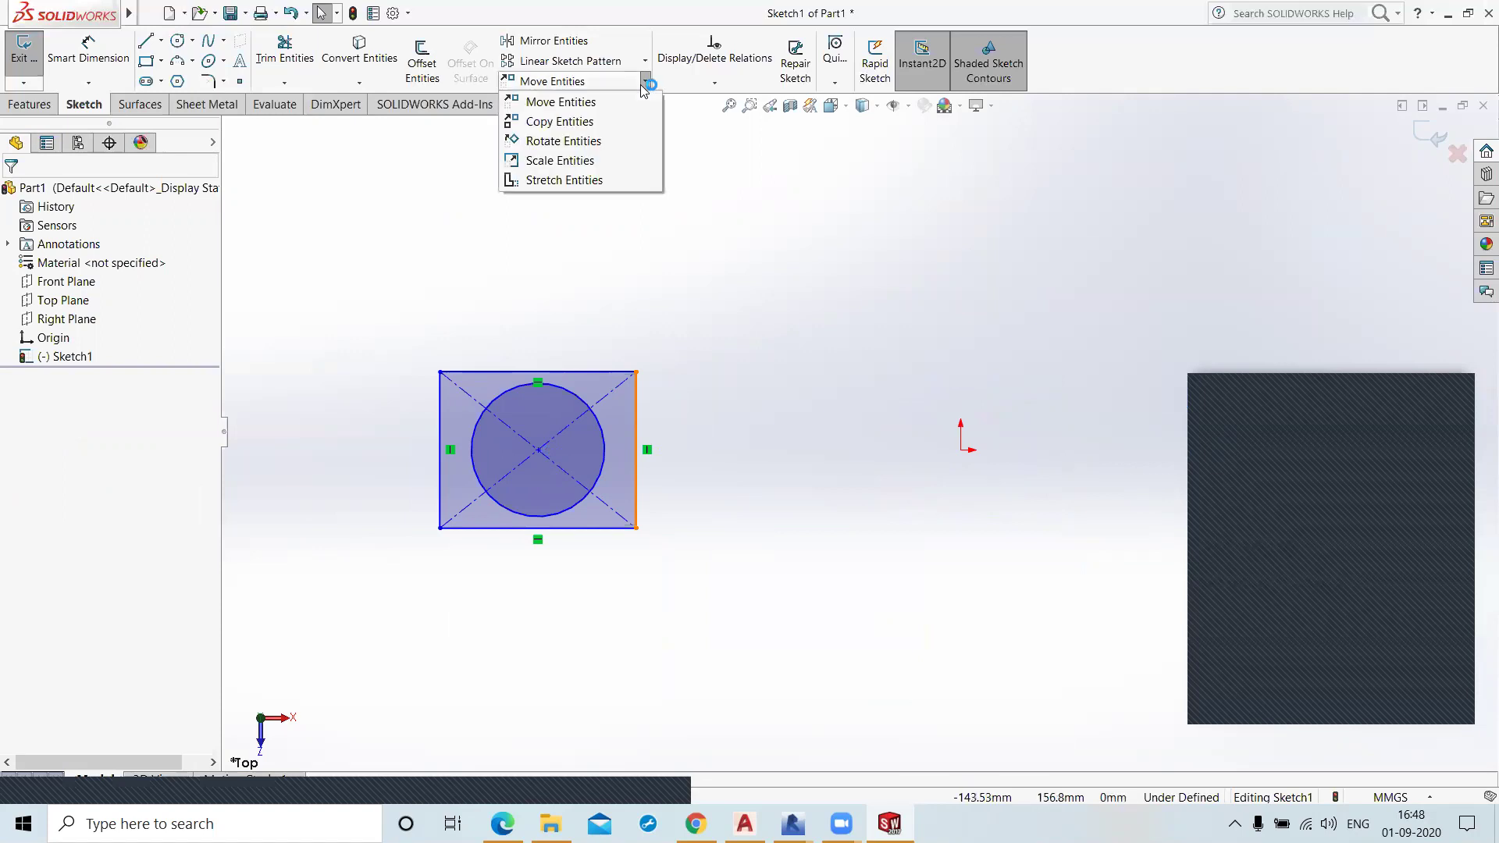
left_click(579, 121)
left_click_drag(355, 309, 691, 618)
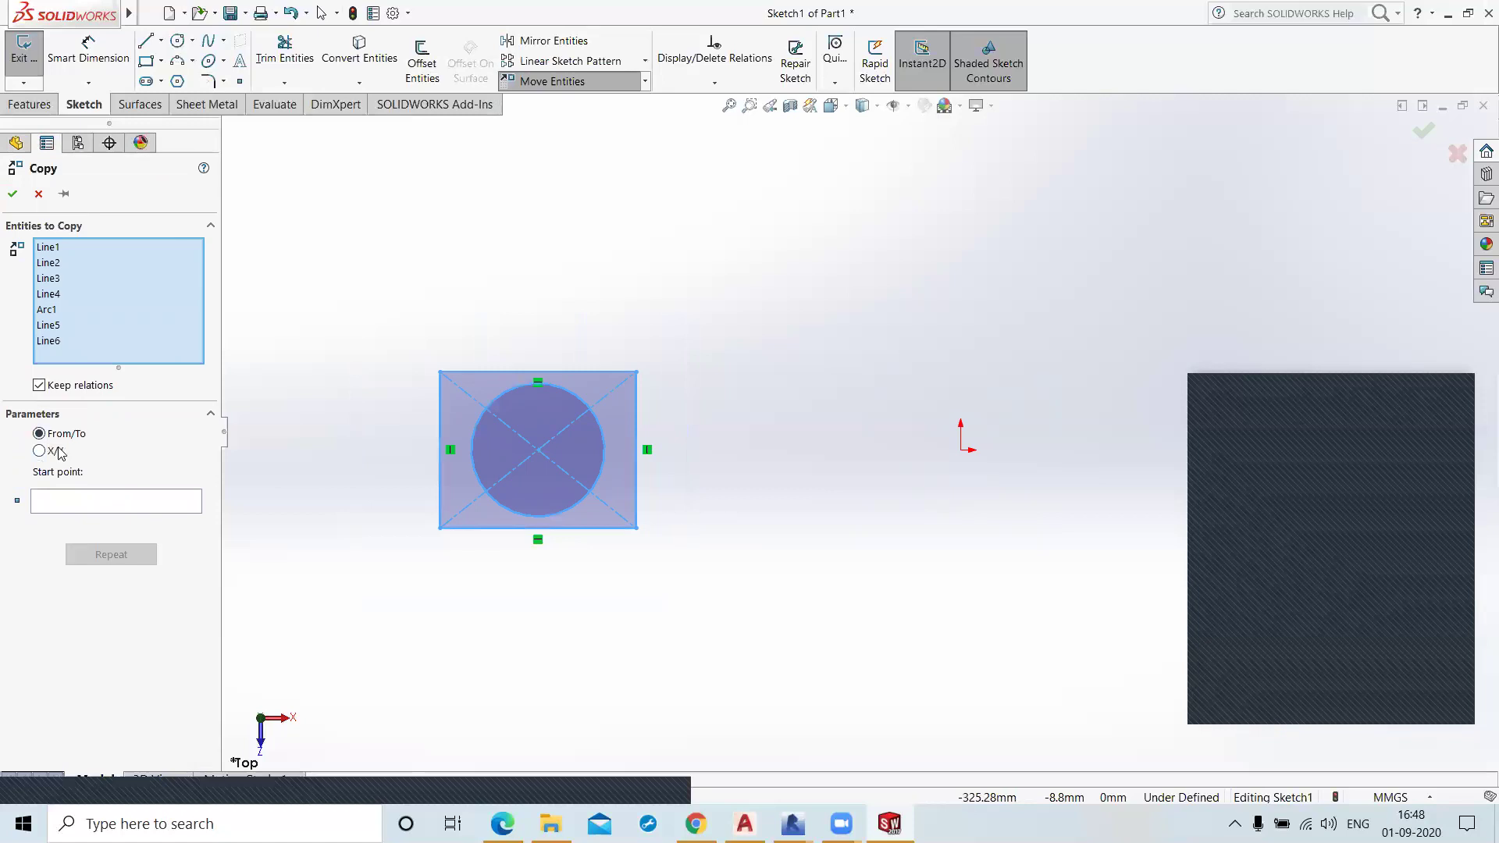
left_click(84, 506)
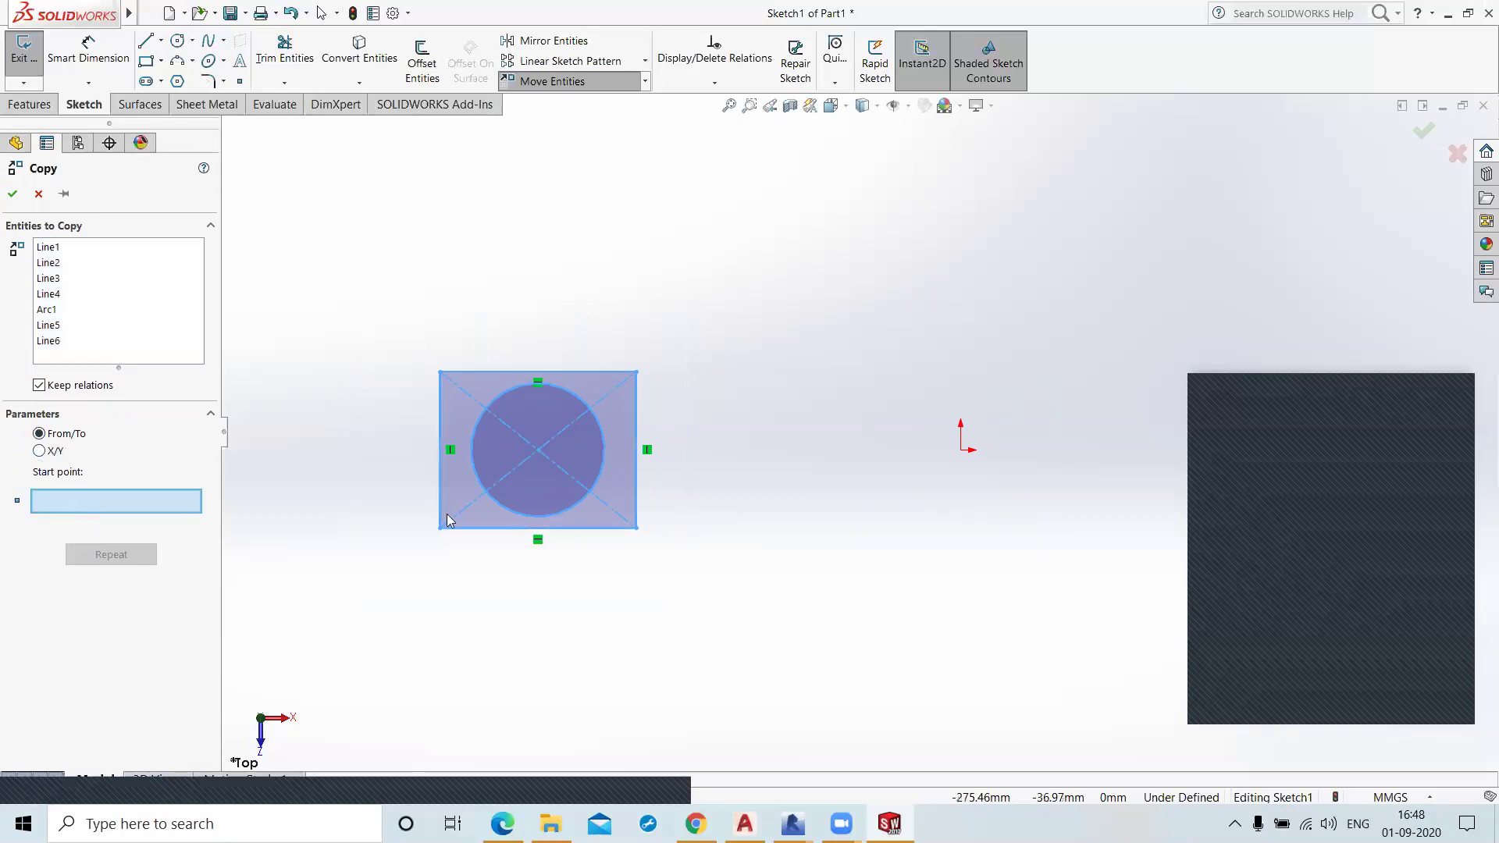
left_click(539, 451)
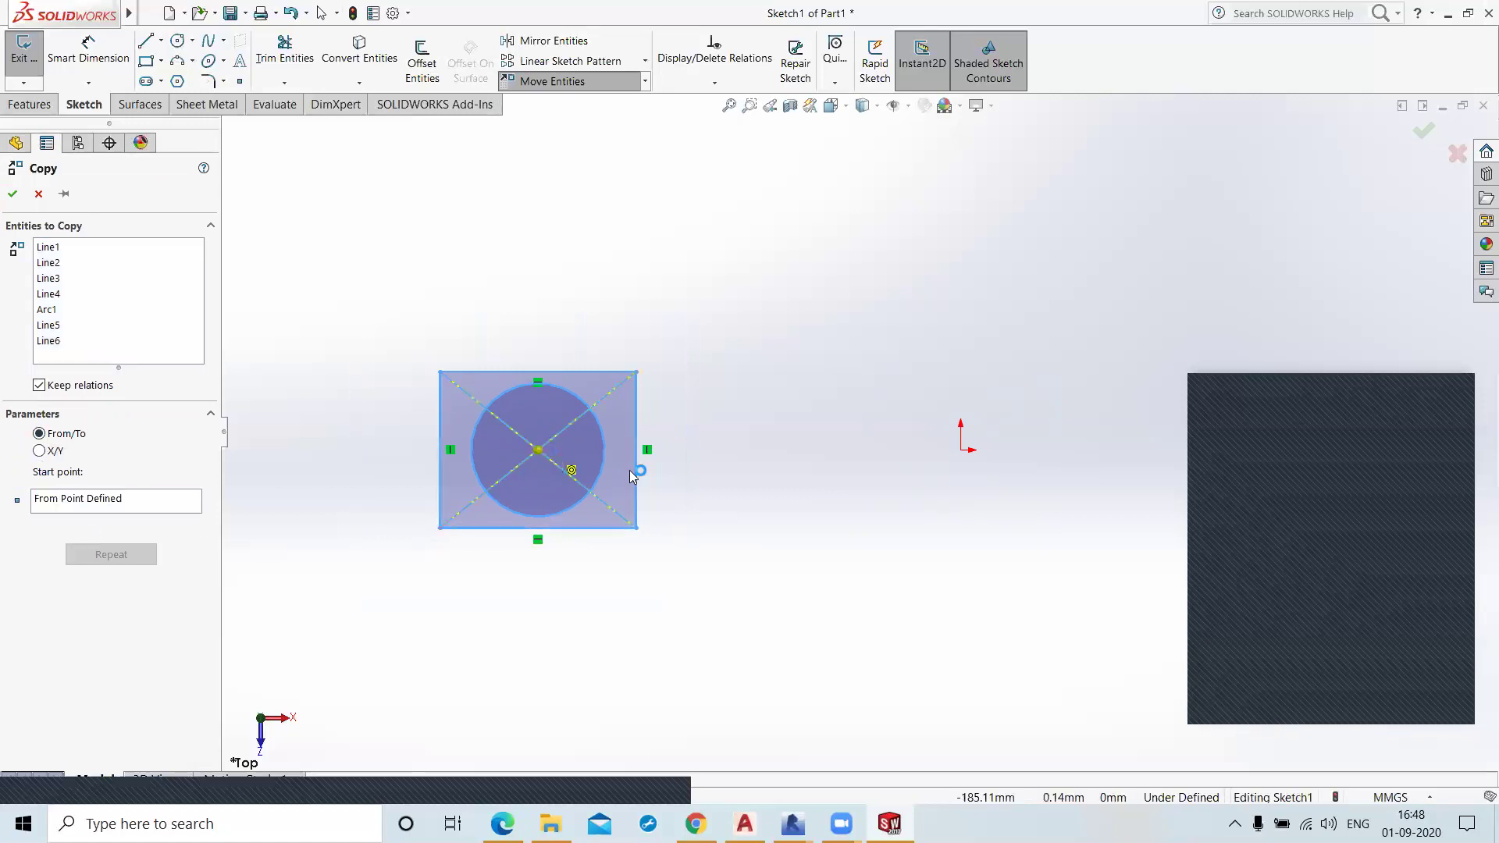
left_click(963, 449)
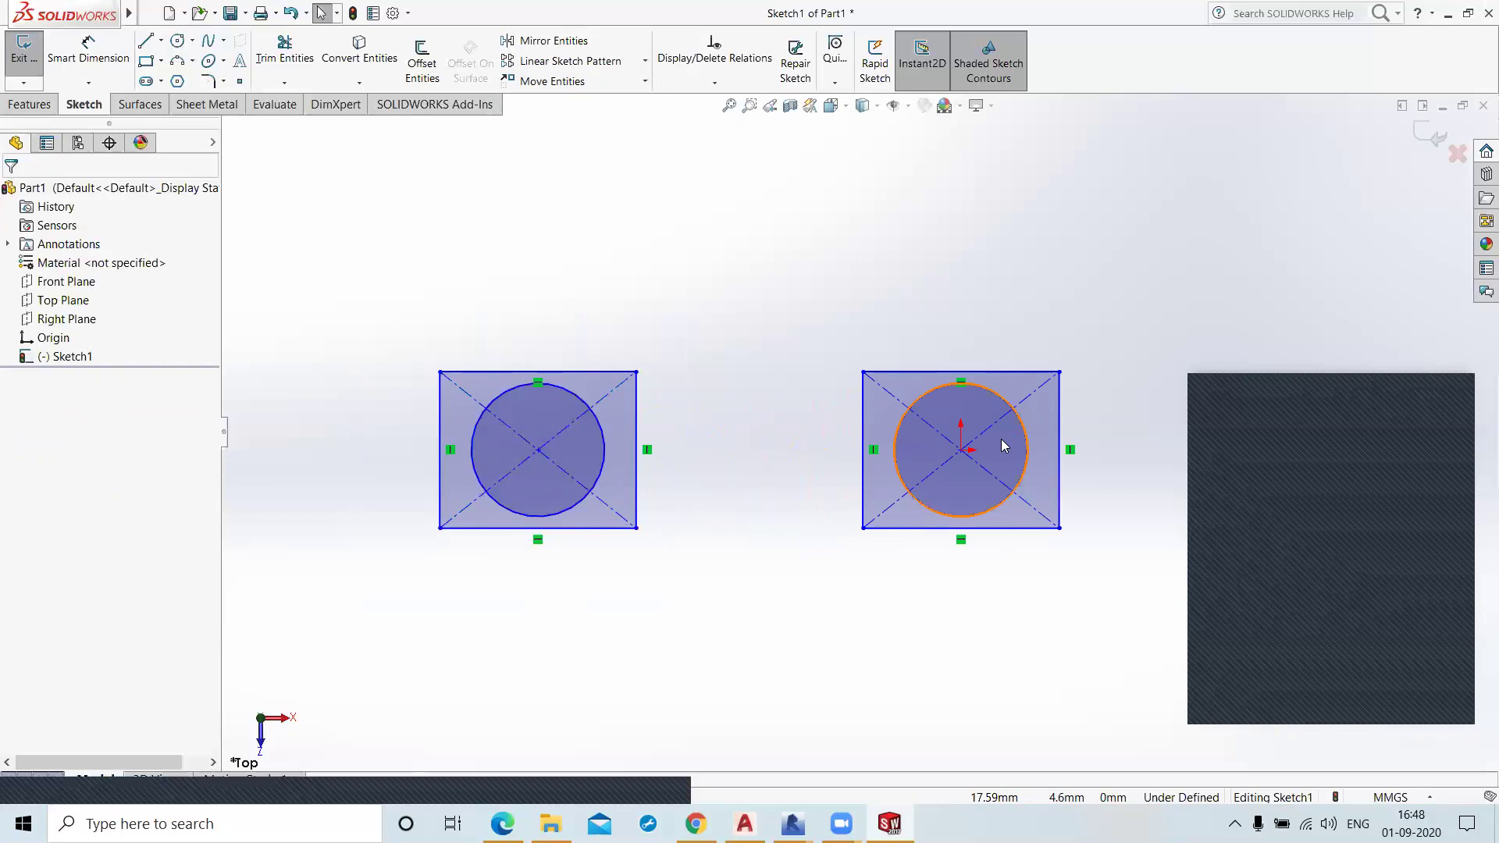
Step: Set up Rotate Entities for the copied rectangle, diagonals and circle at the origin, with the rectangle's upper-right corner as center of rotation
left_click(646, 83)
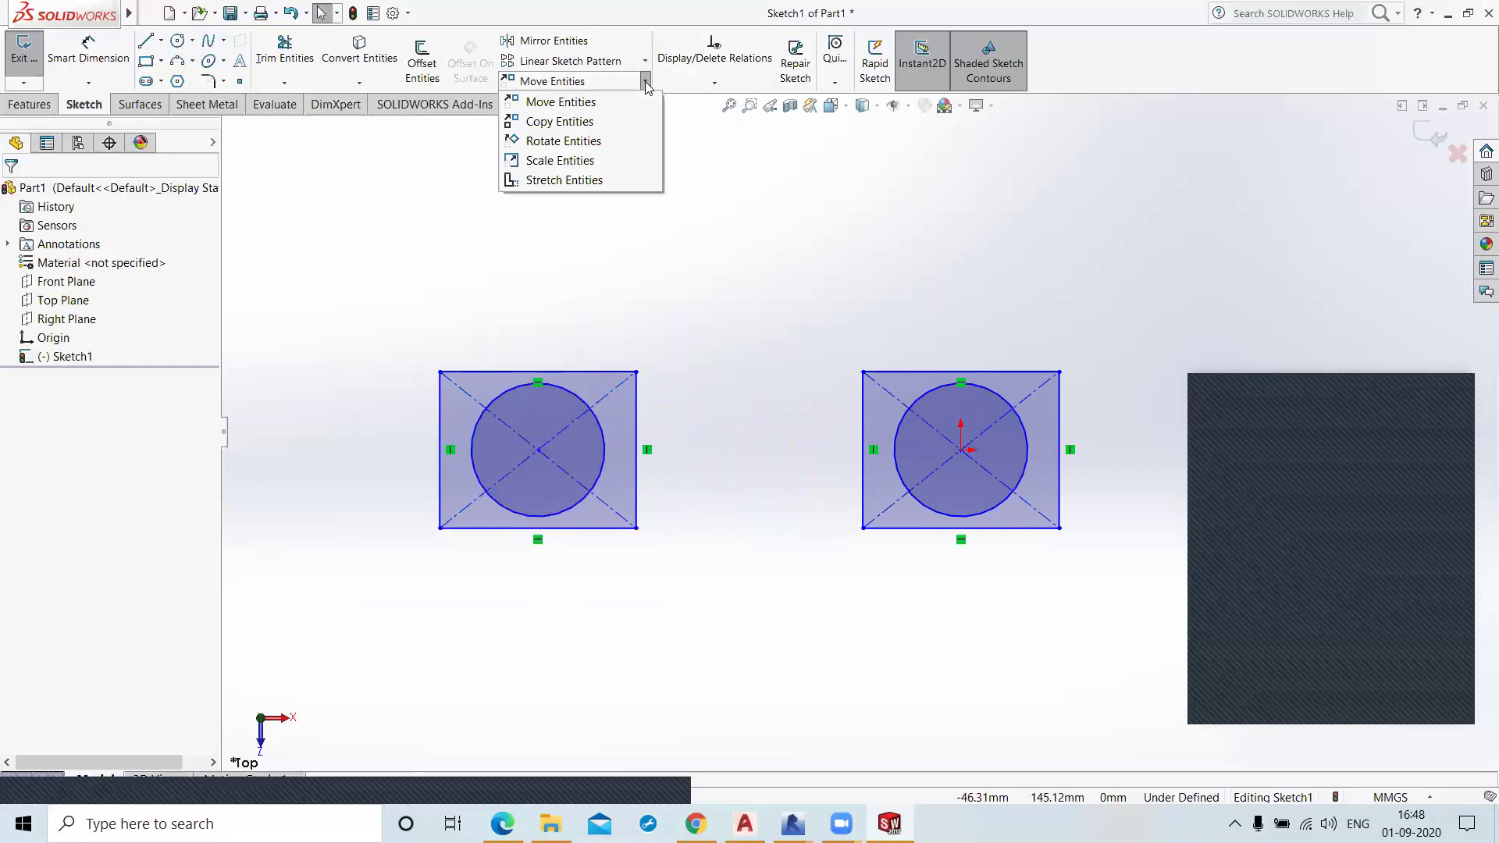
left_click(598, 142)
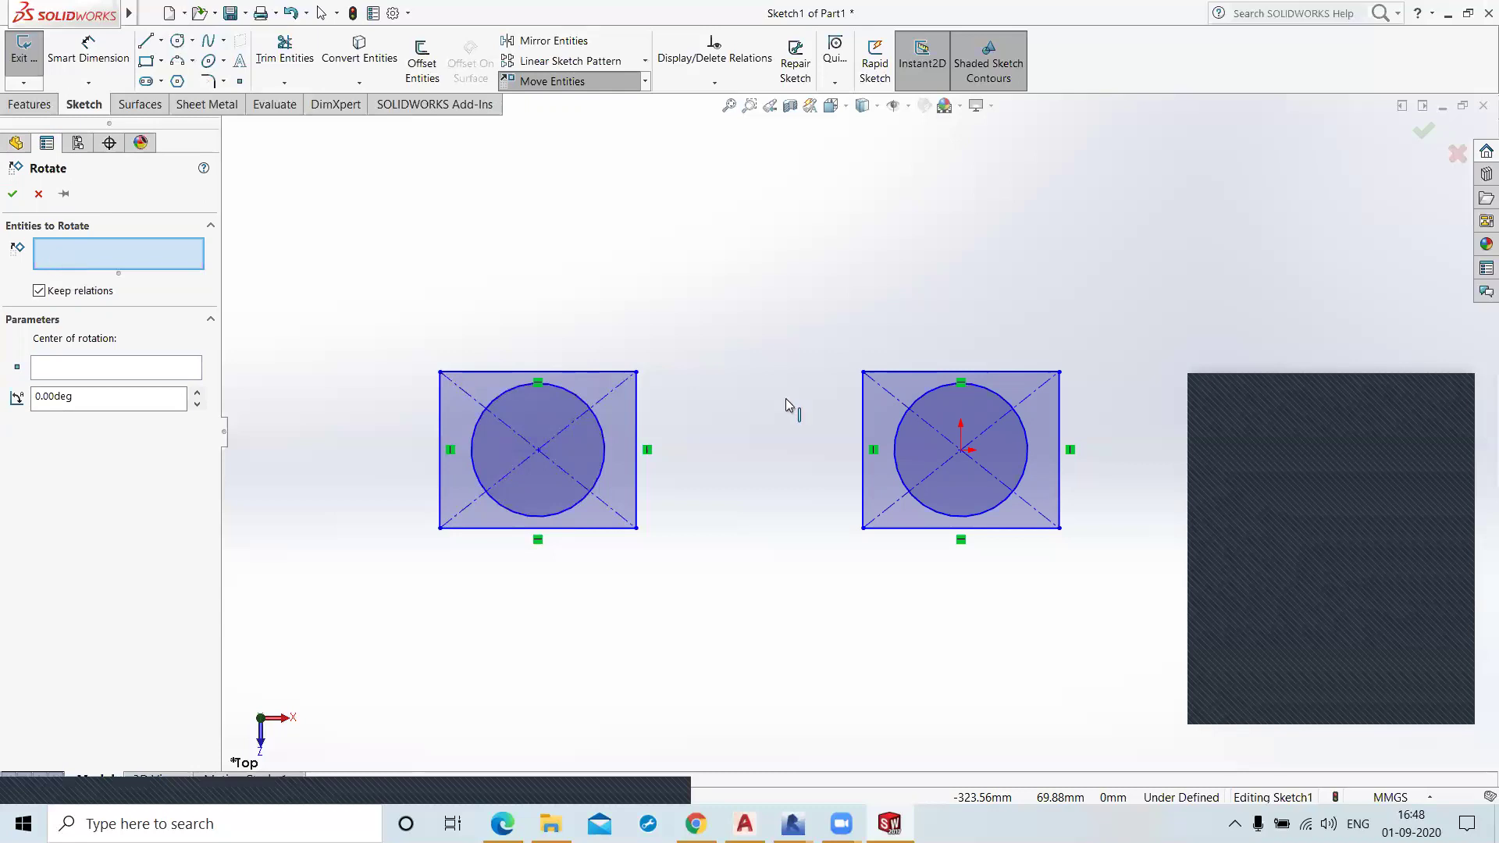
left_click_drag(813, 333, 1125, 630)
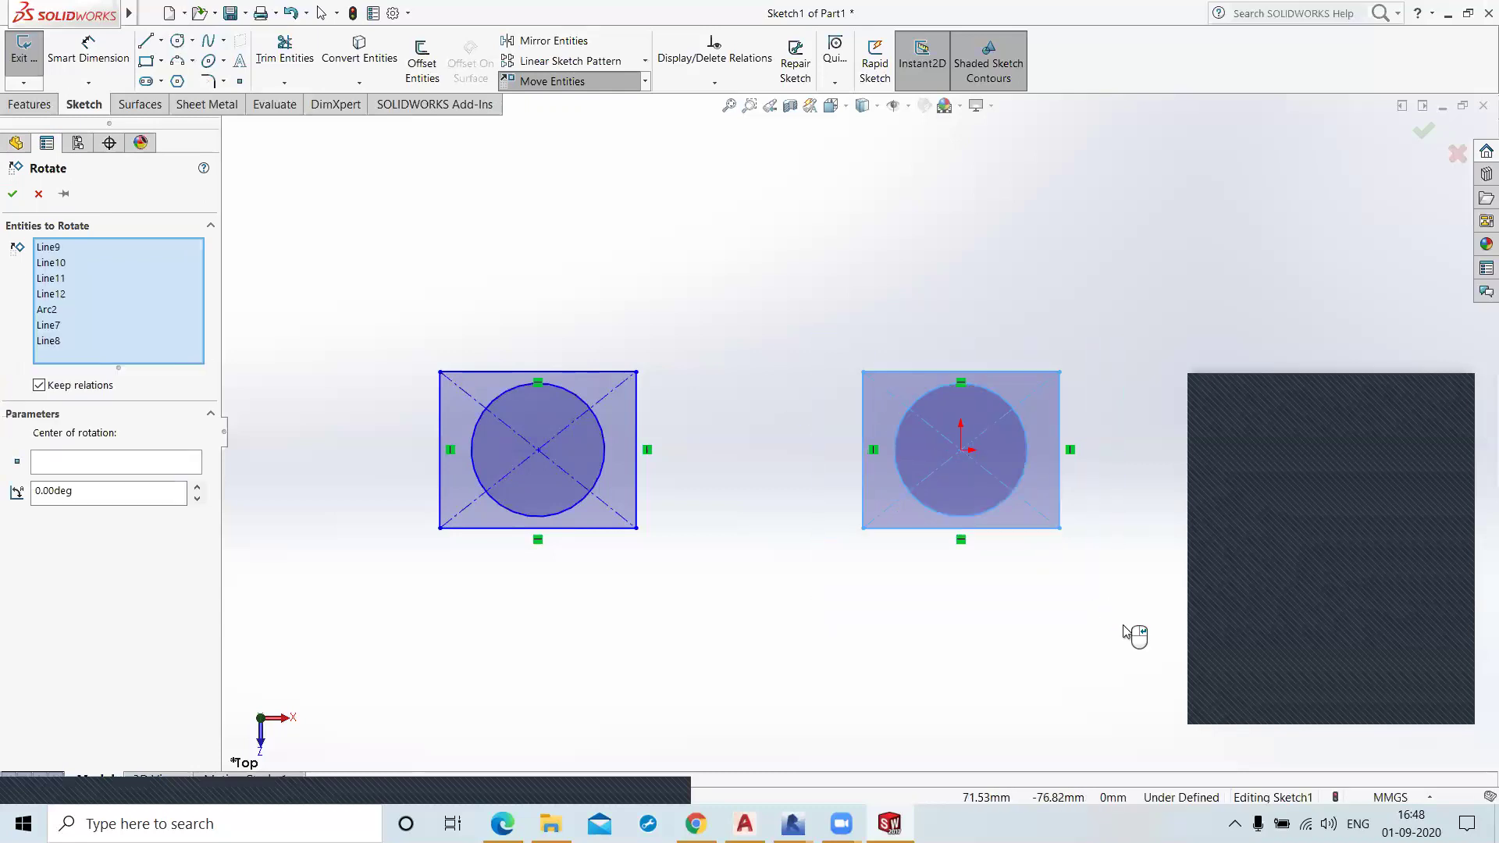
left_click(44, 466)
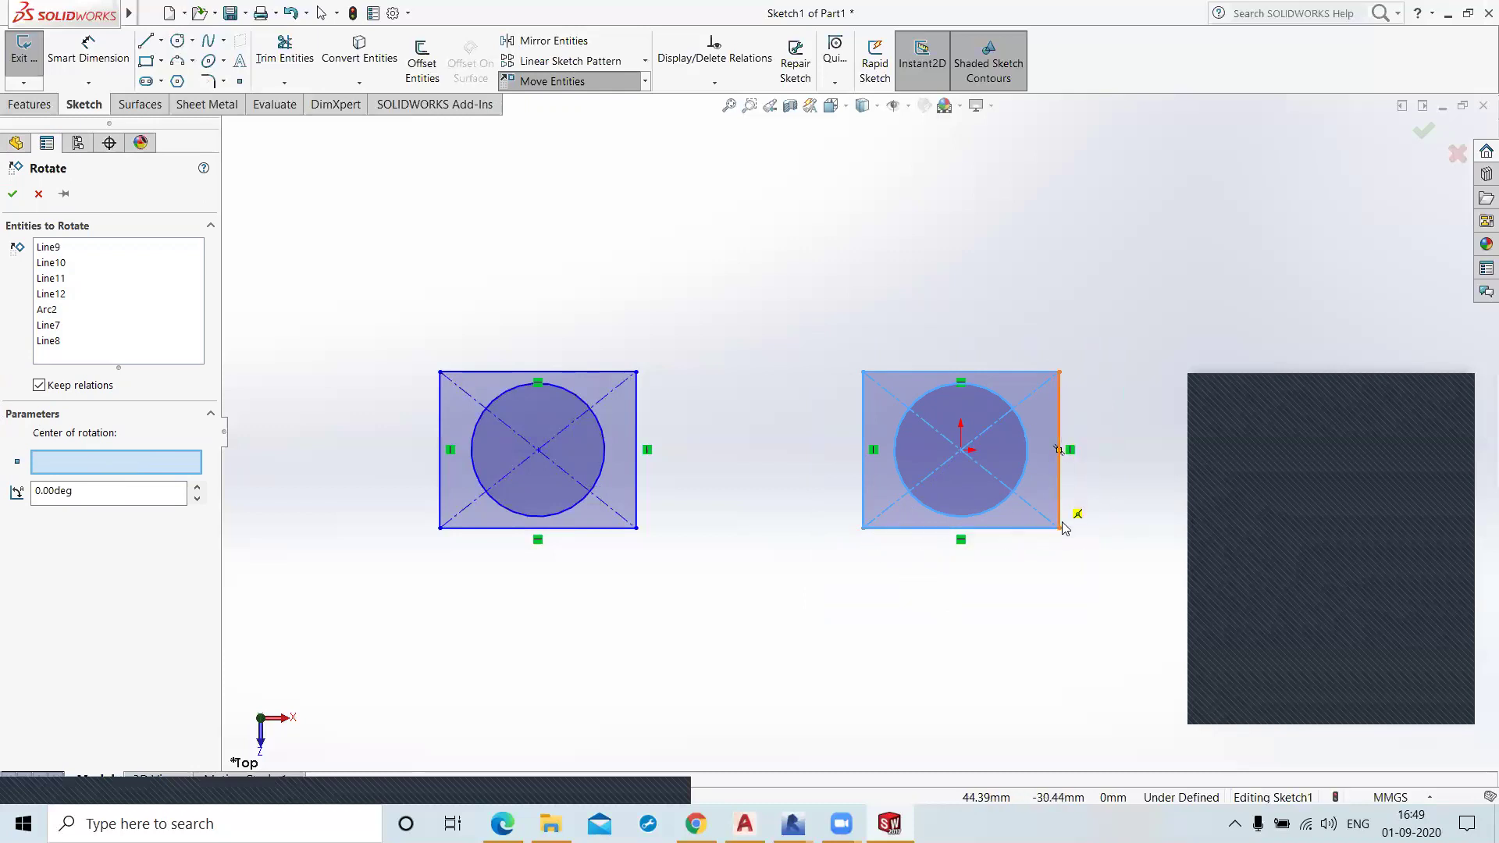
left_click(1060, 372)
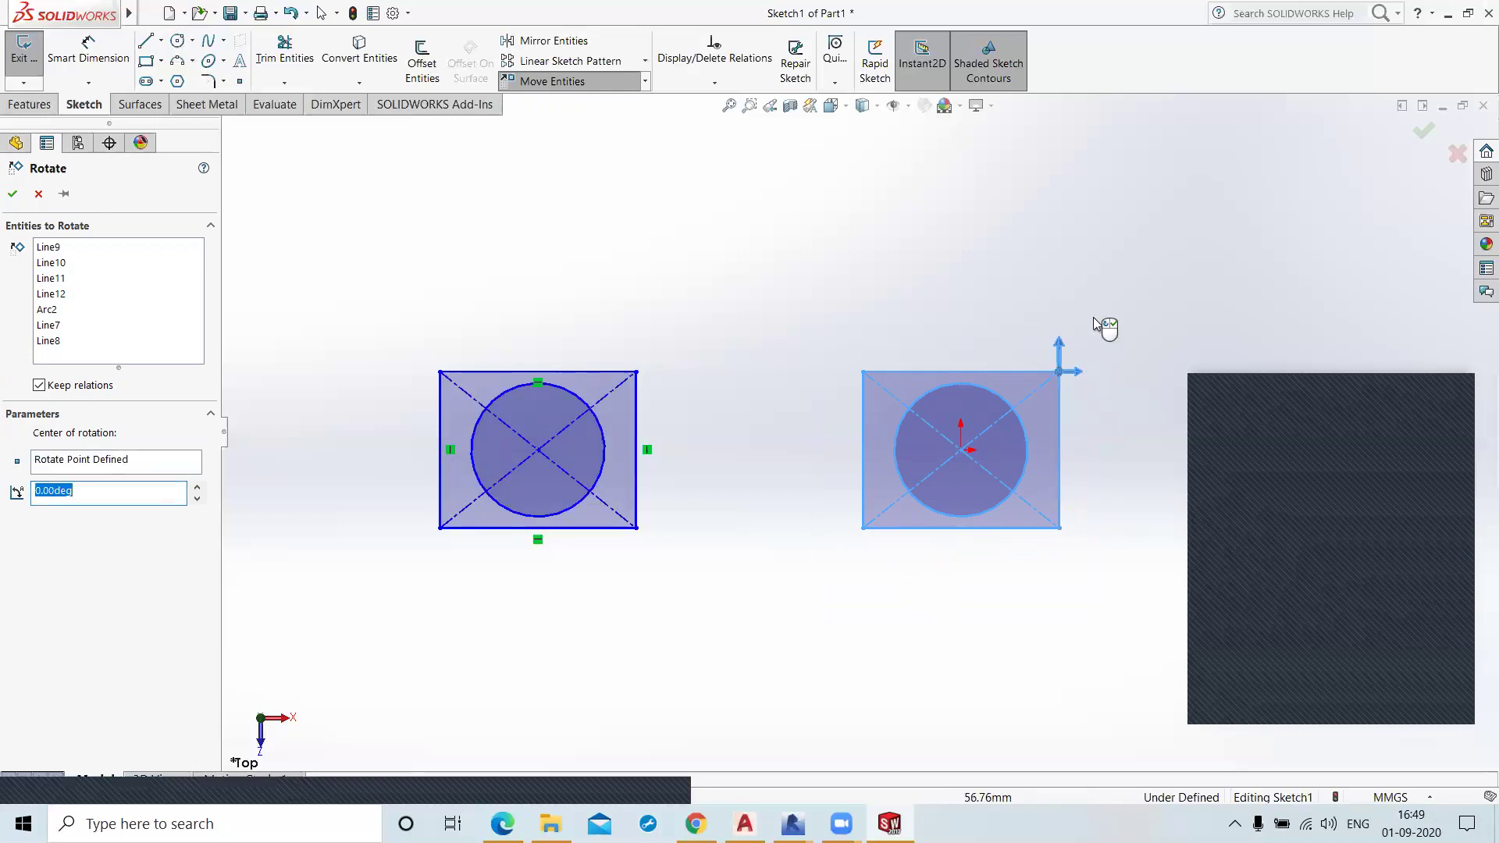
Step: Try rotating the copied shape about its upper-right corner freehand by 180 and 45 degrees, and by an entered angle of 60 degrees
left_click(1091, 373)
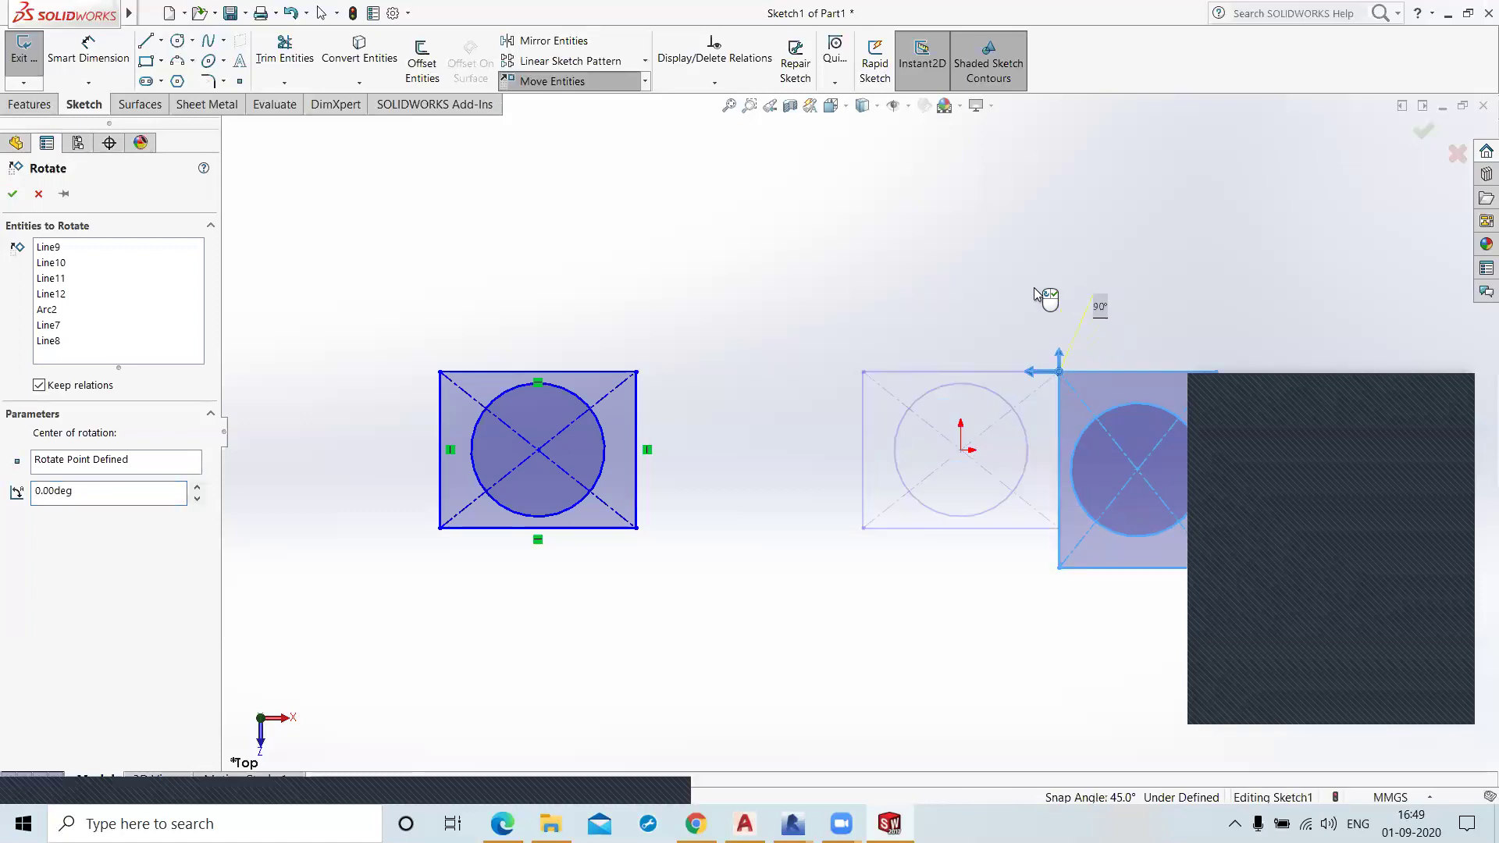
left_click(931, 329)
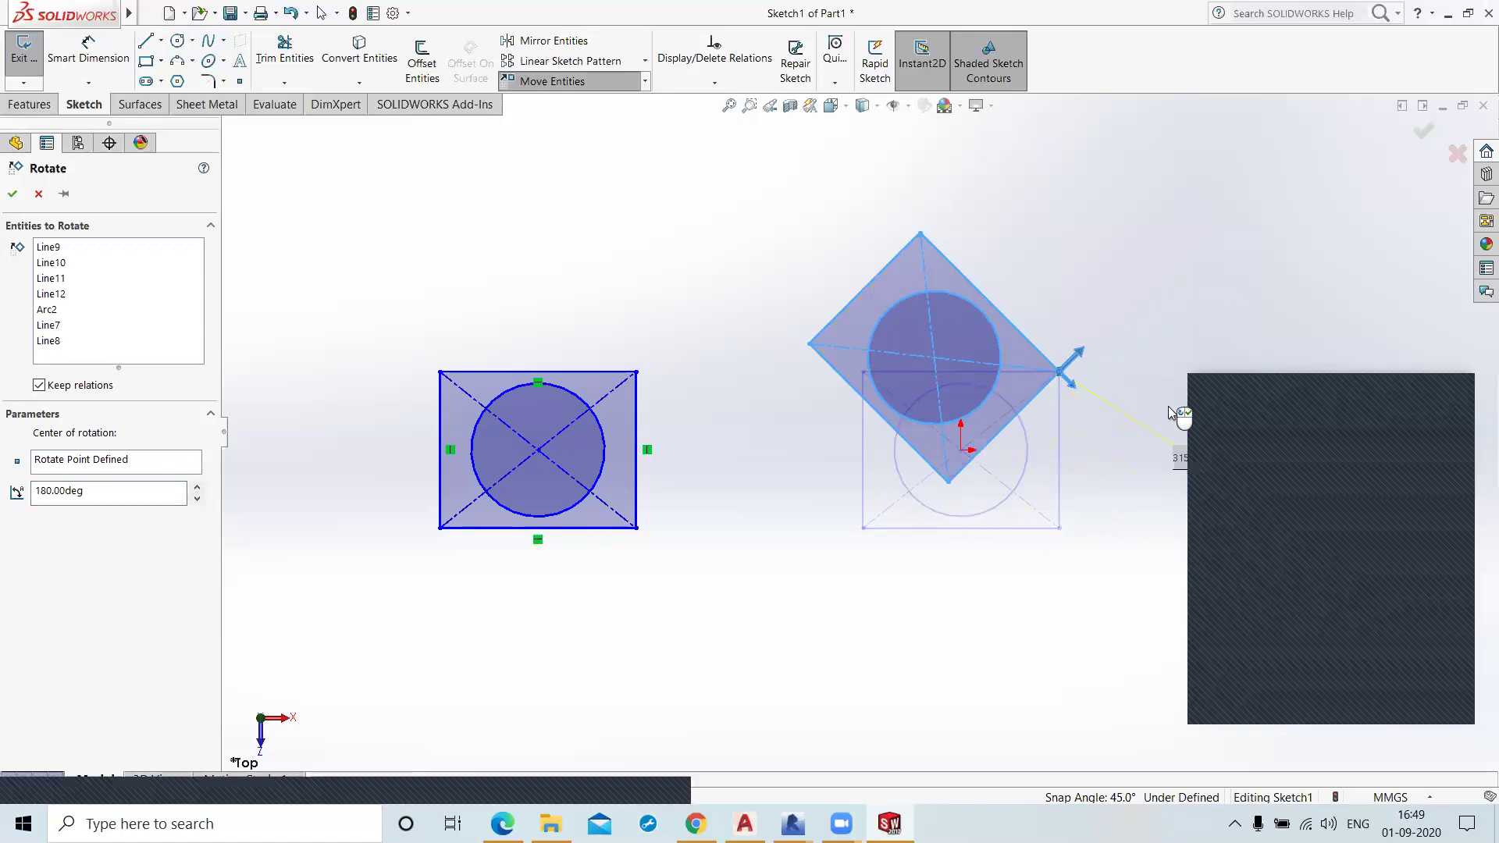
left_click(1154, 312)
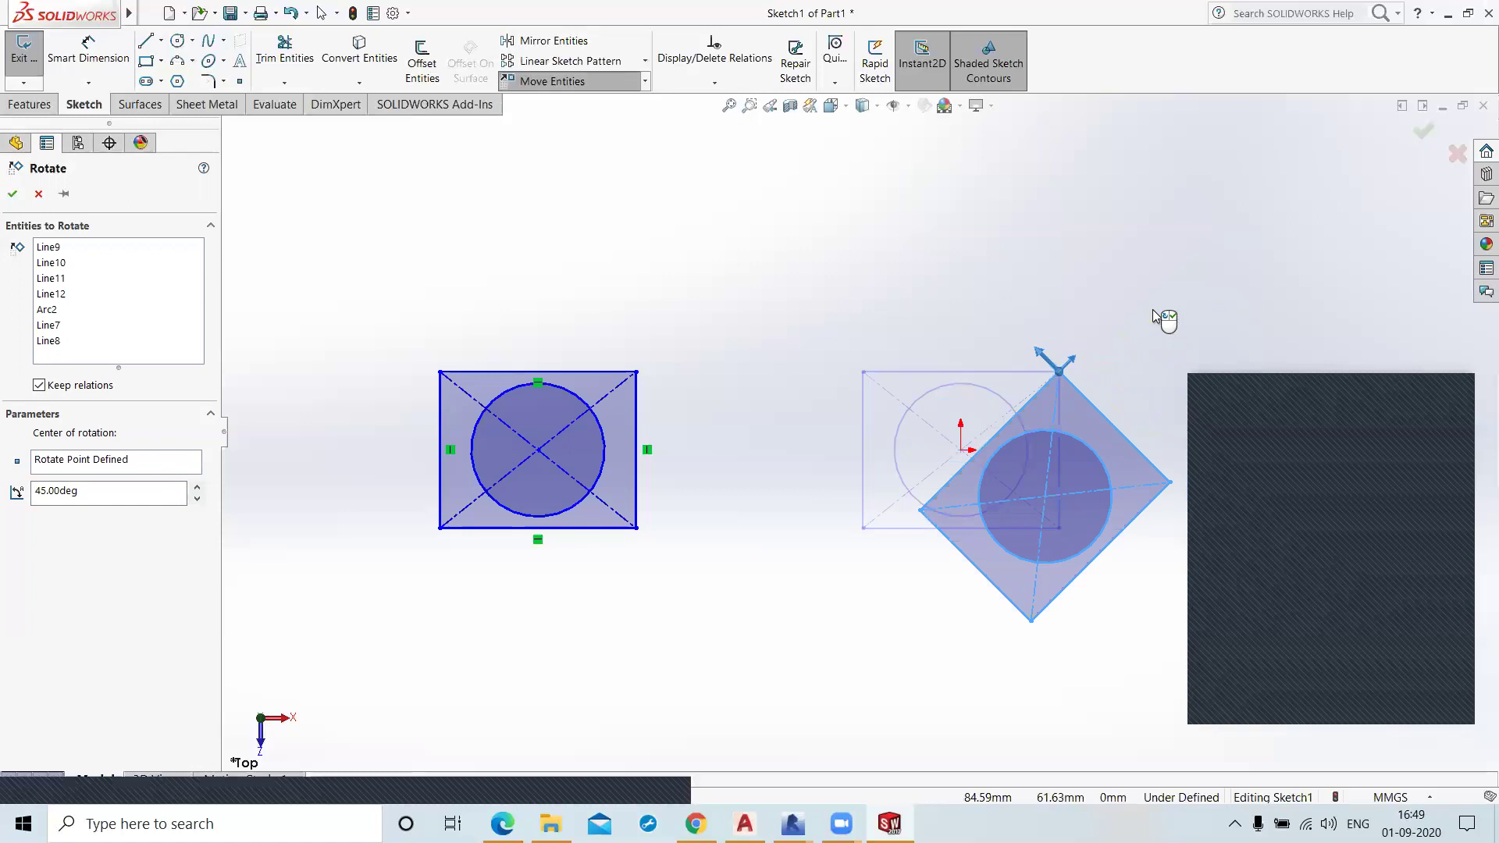
left_click(90, 493)
left_click_drag(91, 492, 38, 490)
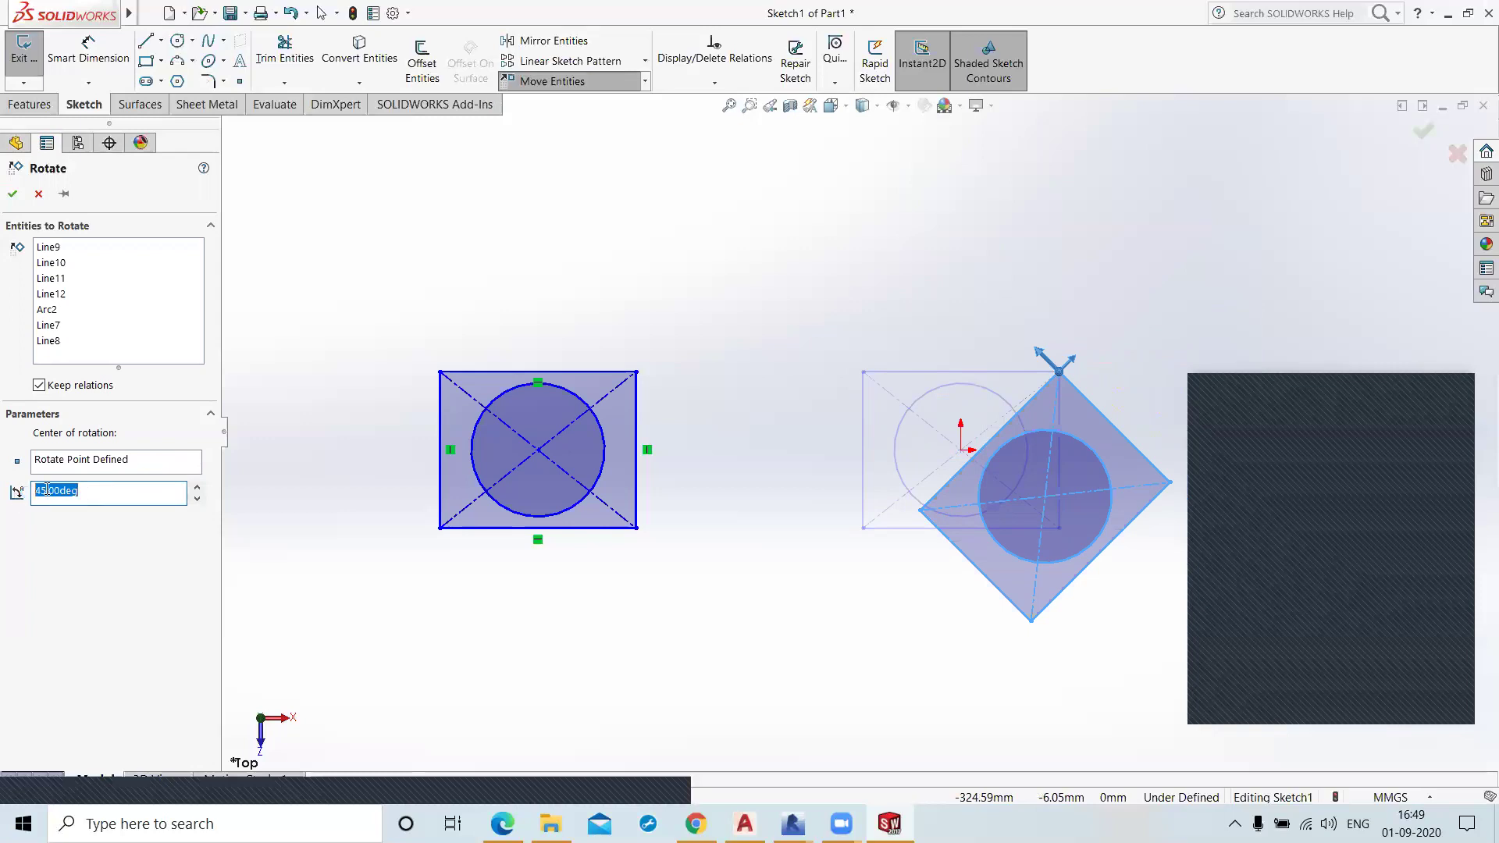
type("60")
key("Return")
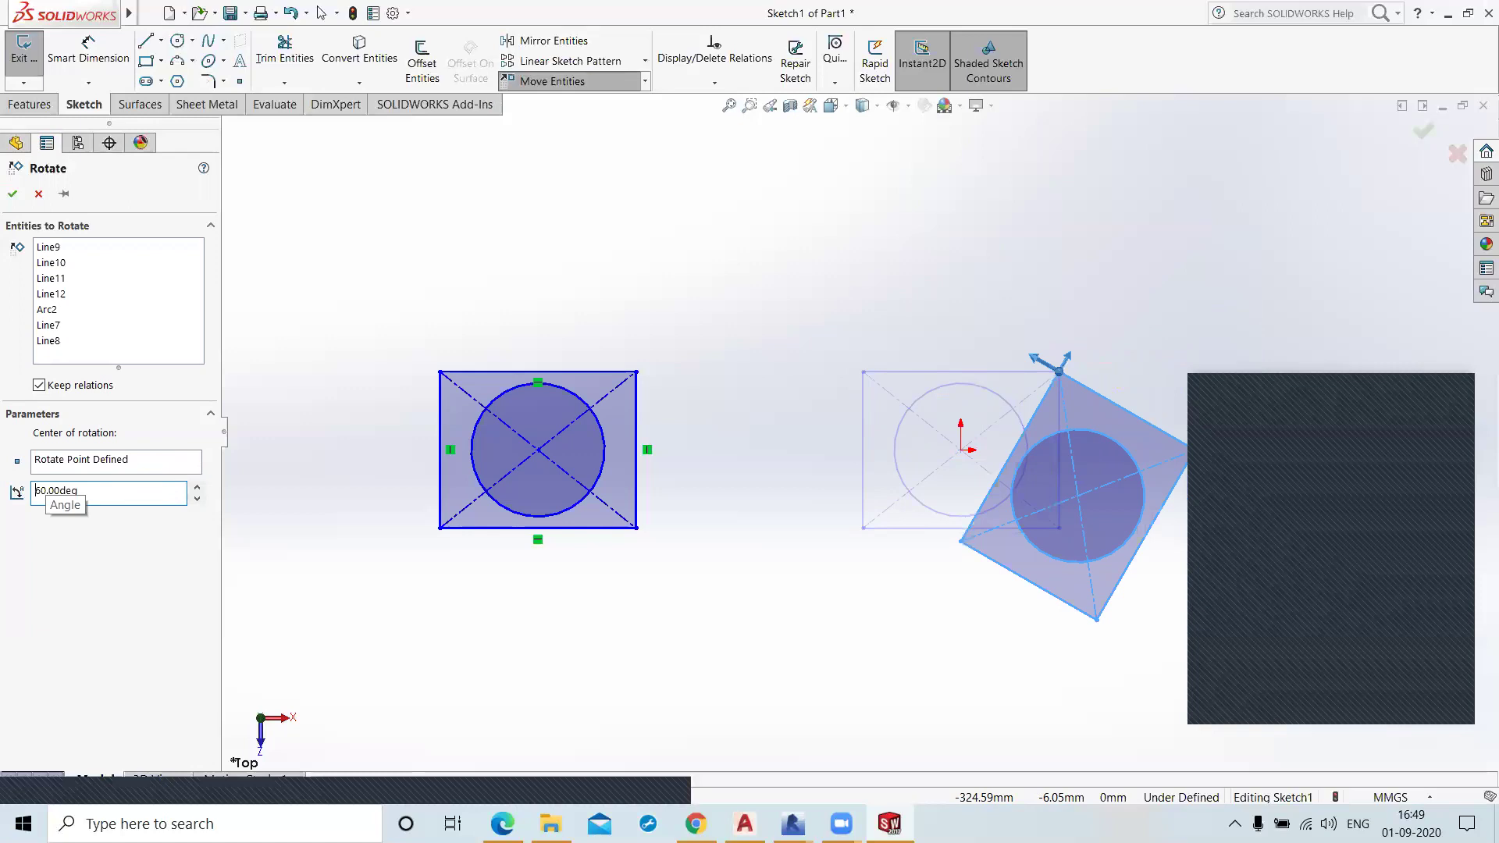
Step: Set the copied shape's rotation angle to 120 degrees and apply the rotation
left_click_drag(86, 492, 2, 494)
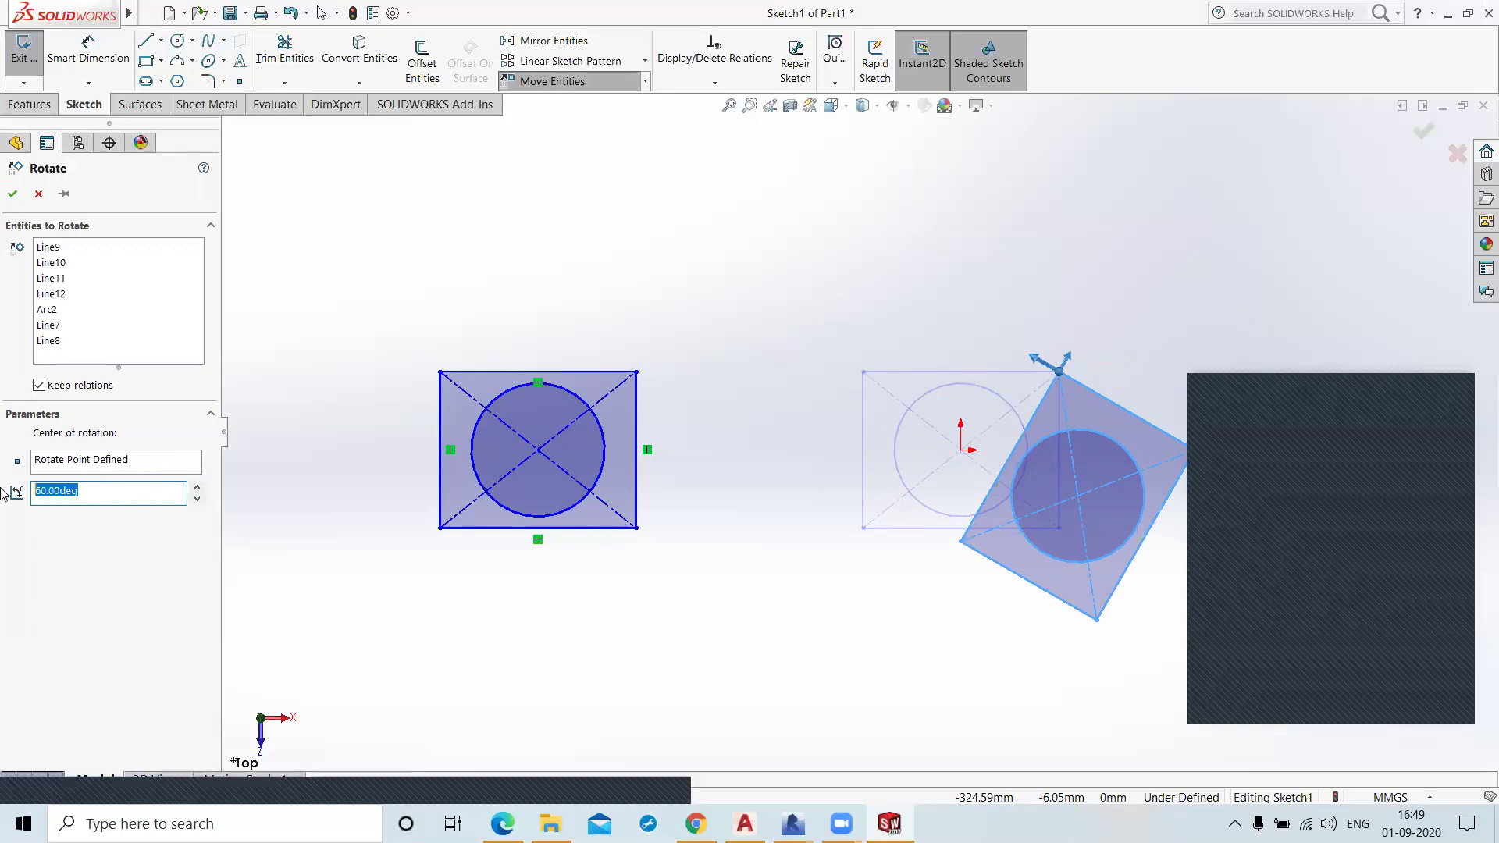
type("120")
key("Return")
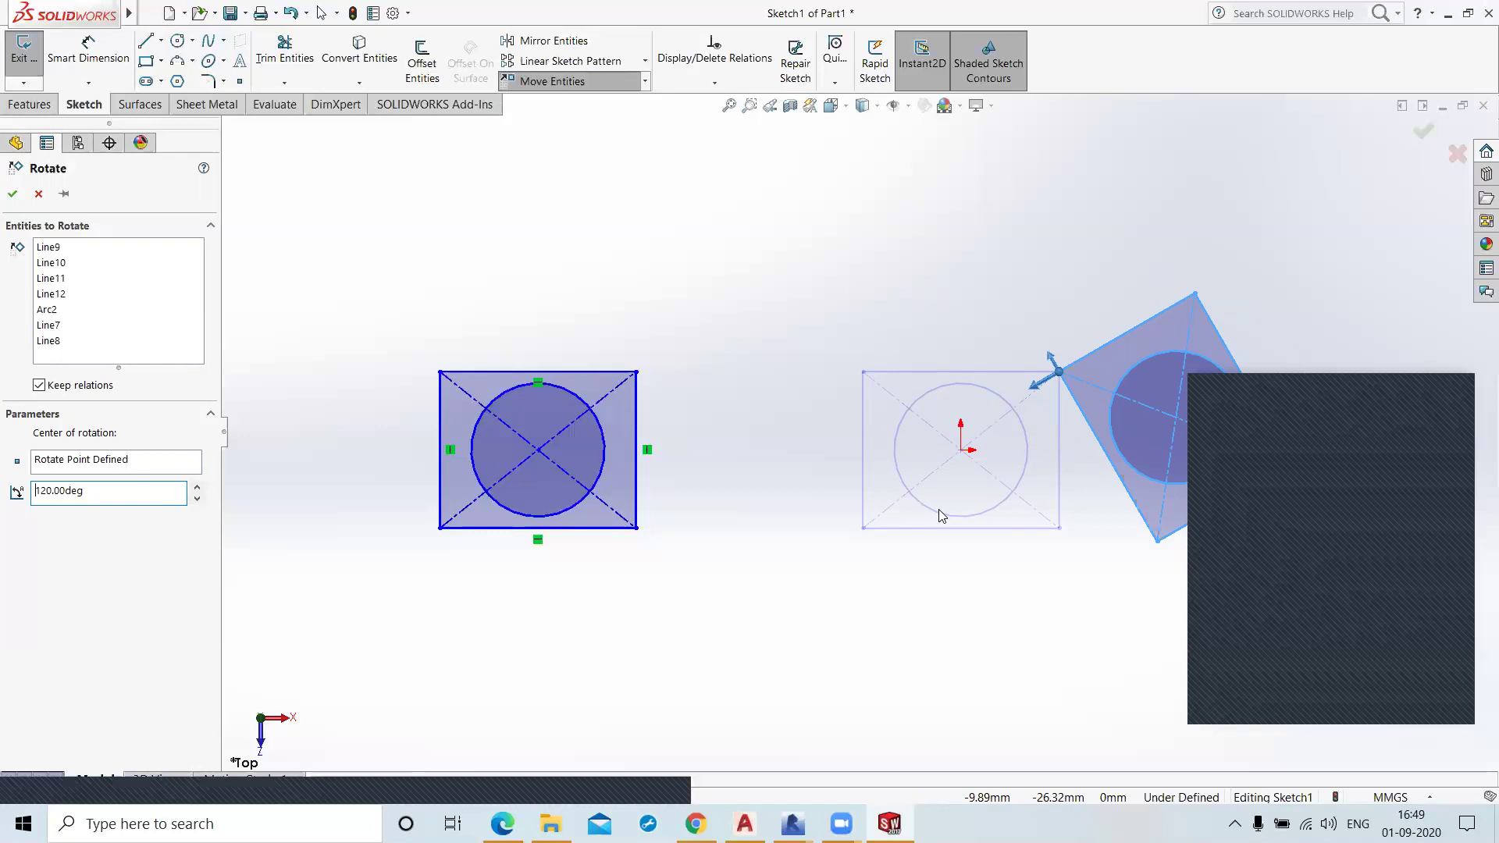
left_click(13, 194)
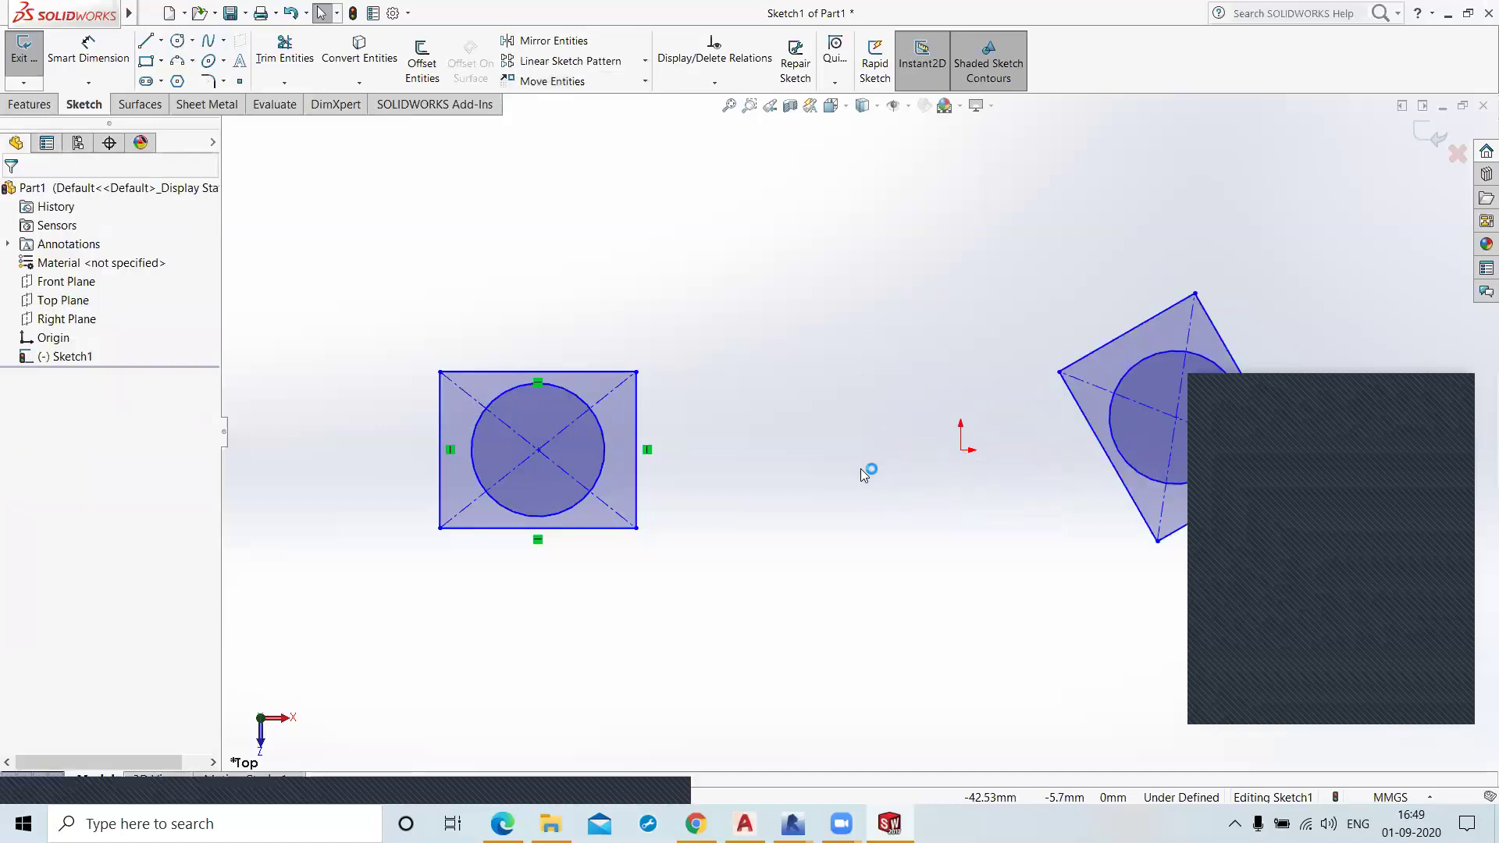
scroll(863, 474, "up", 2)
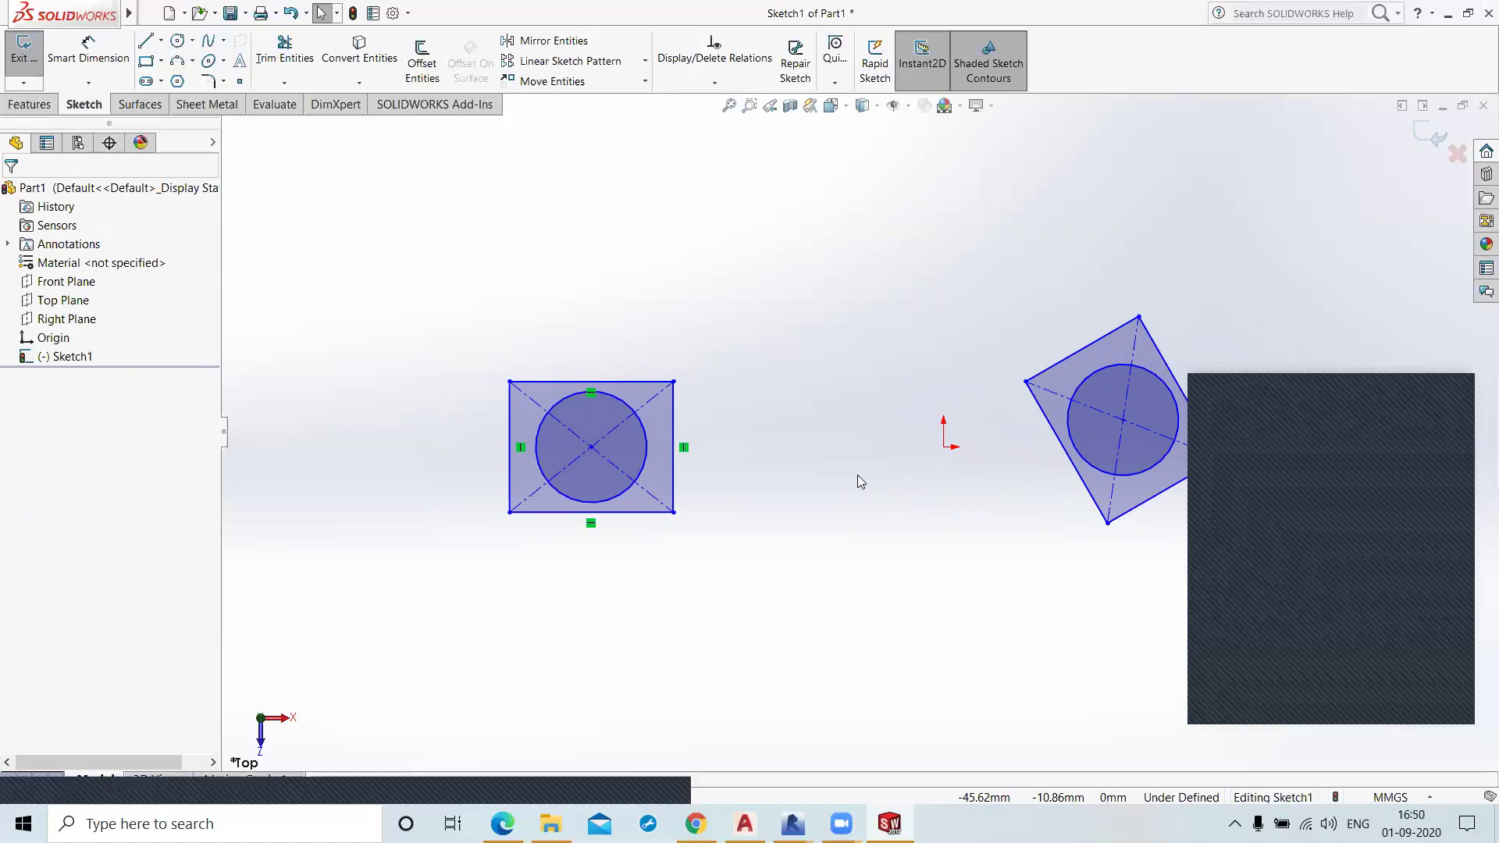
left_click(645, 82)
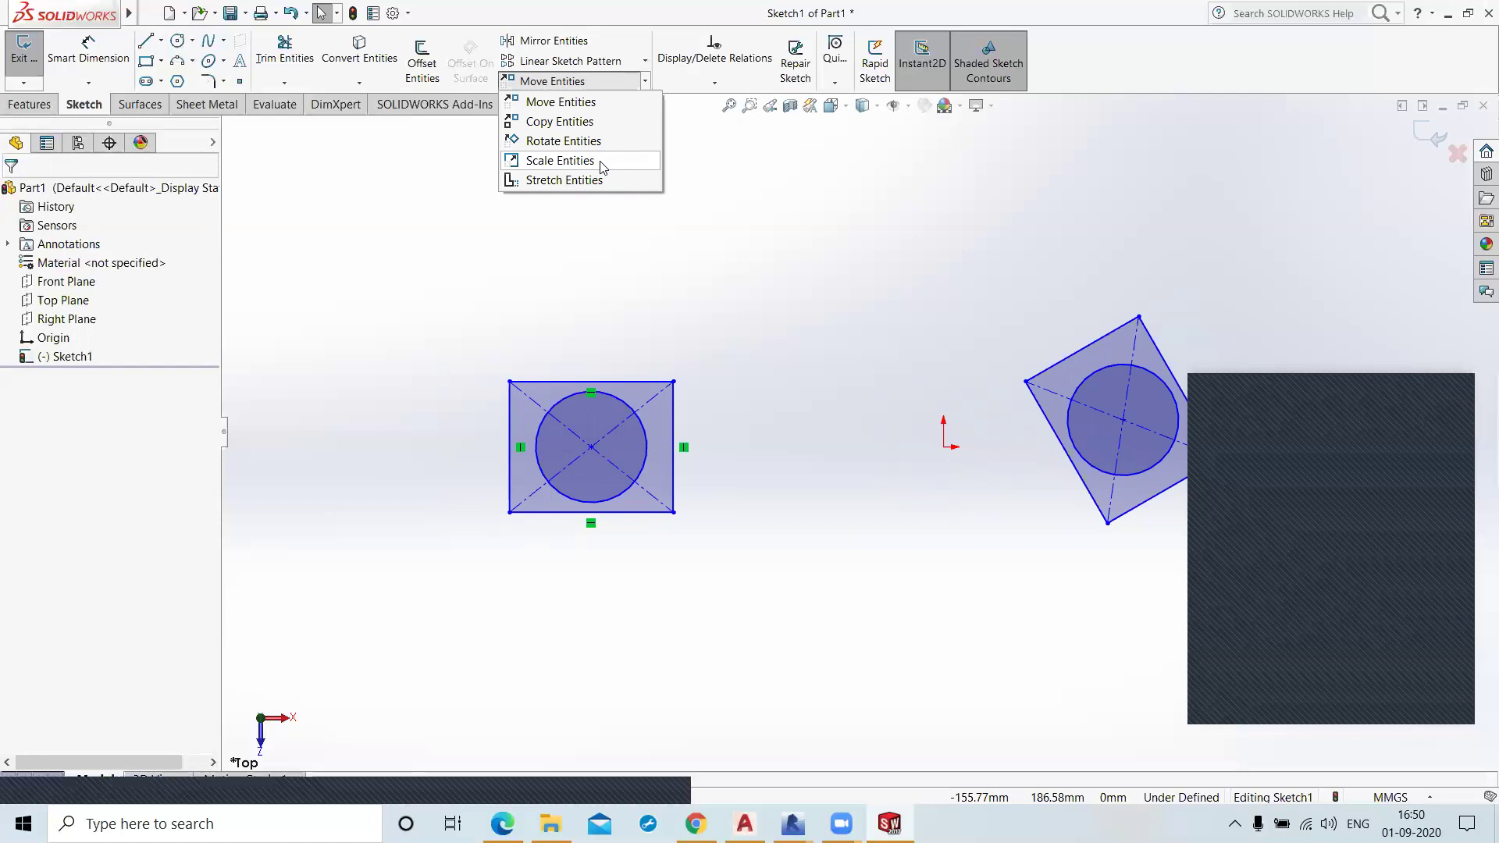
left_click(701, 314)
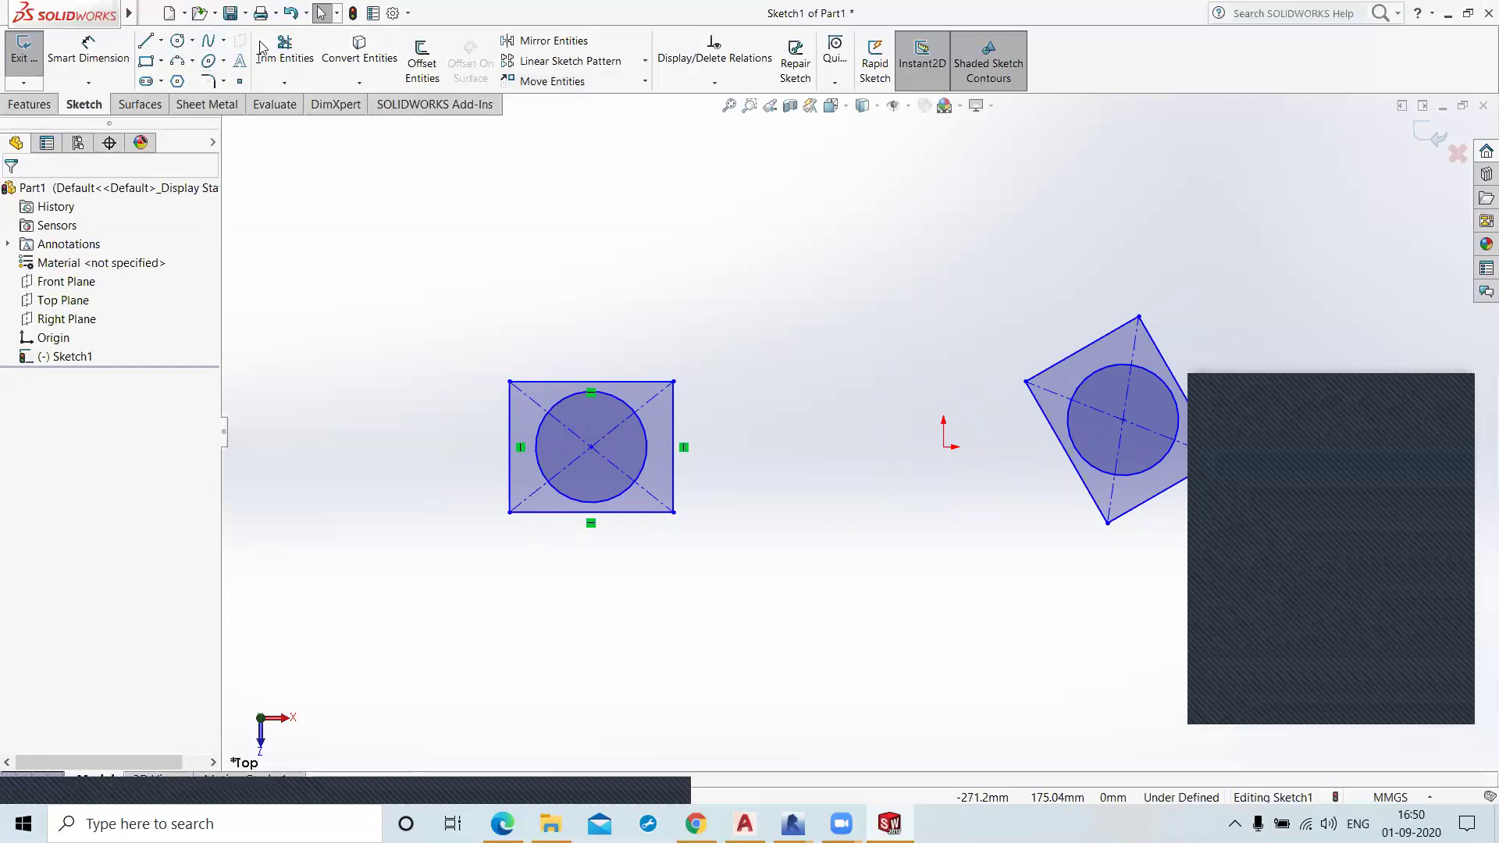
Step: Dimension the top edge of the unrotated original rectangle to a width of 100 mm
left_click(104, 56)
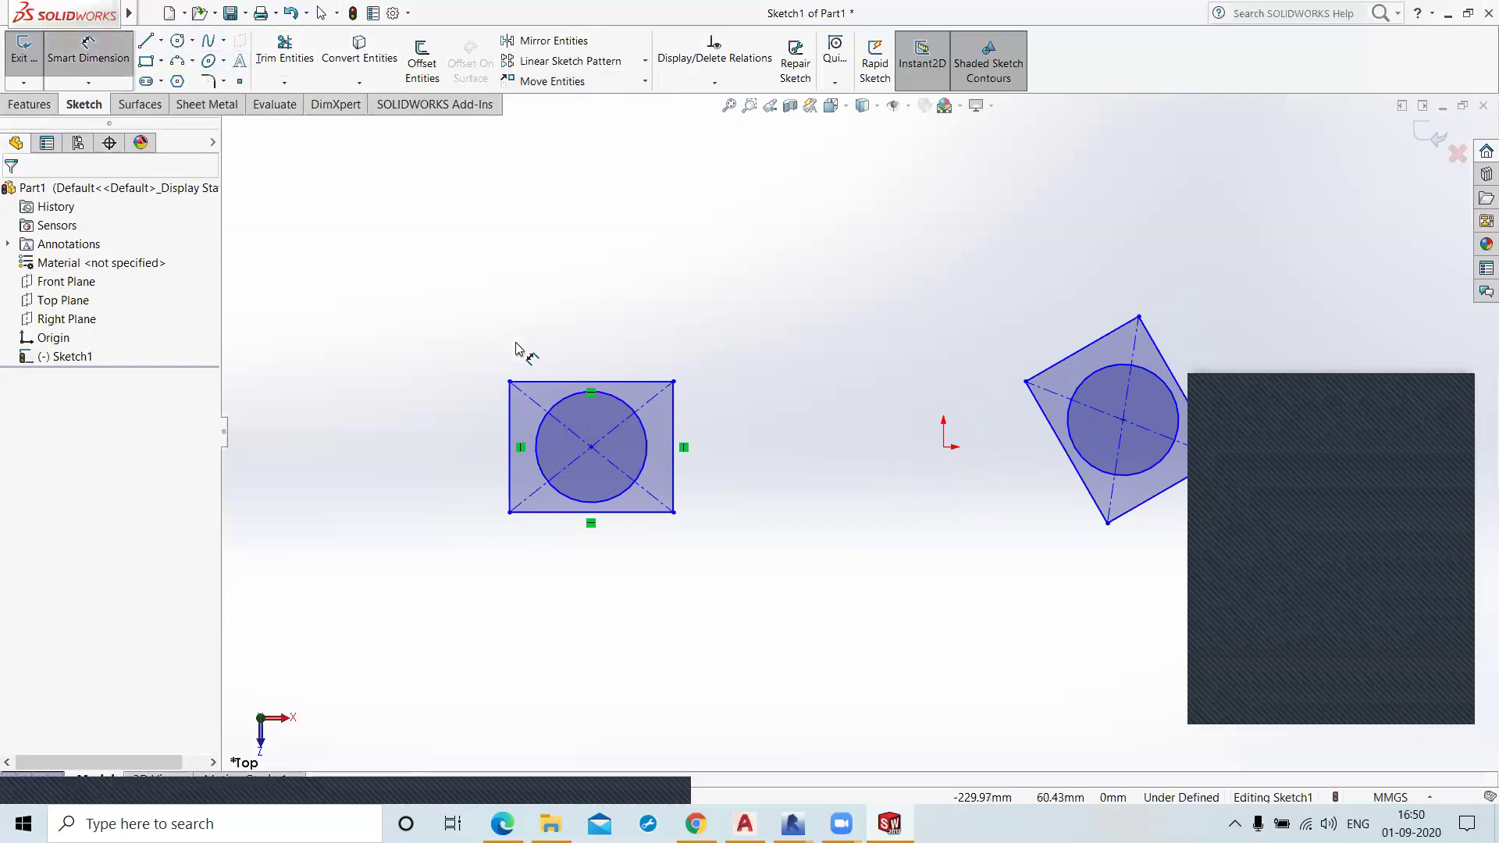
left_click(544, 385)
left_click(602, 347)
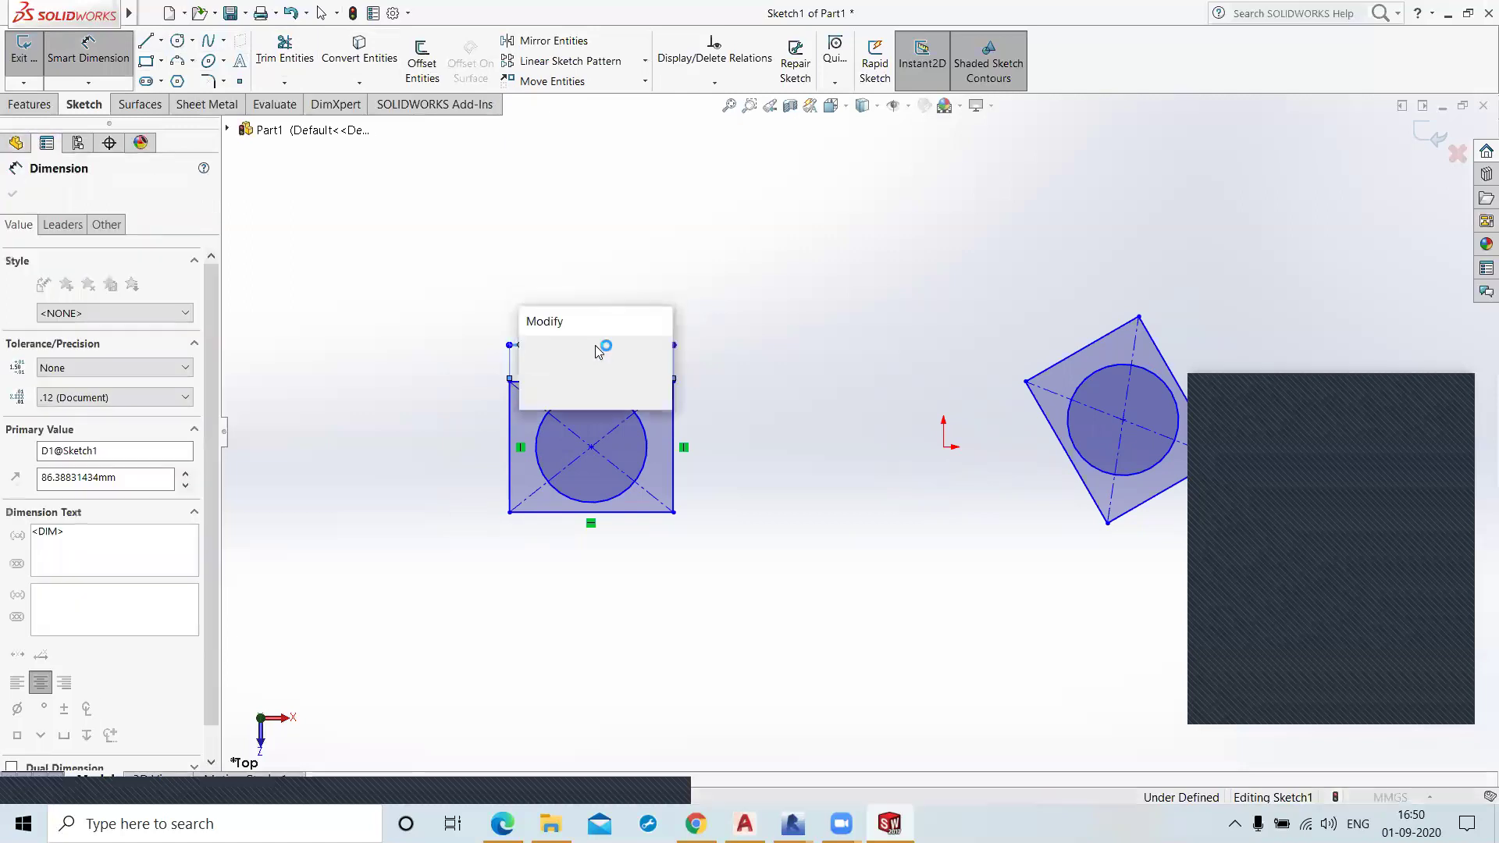
type("10")
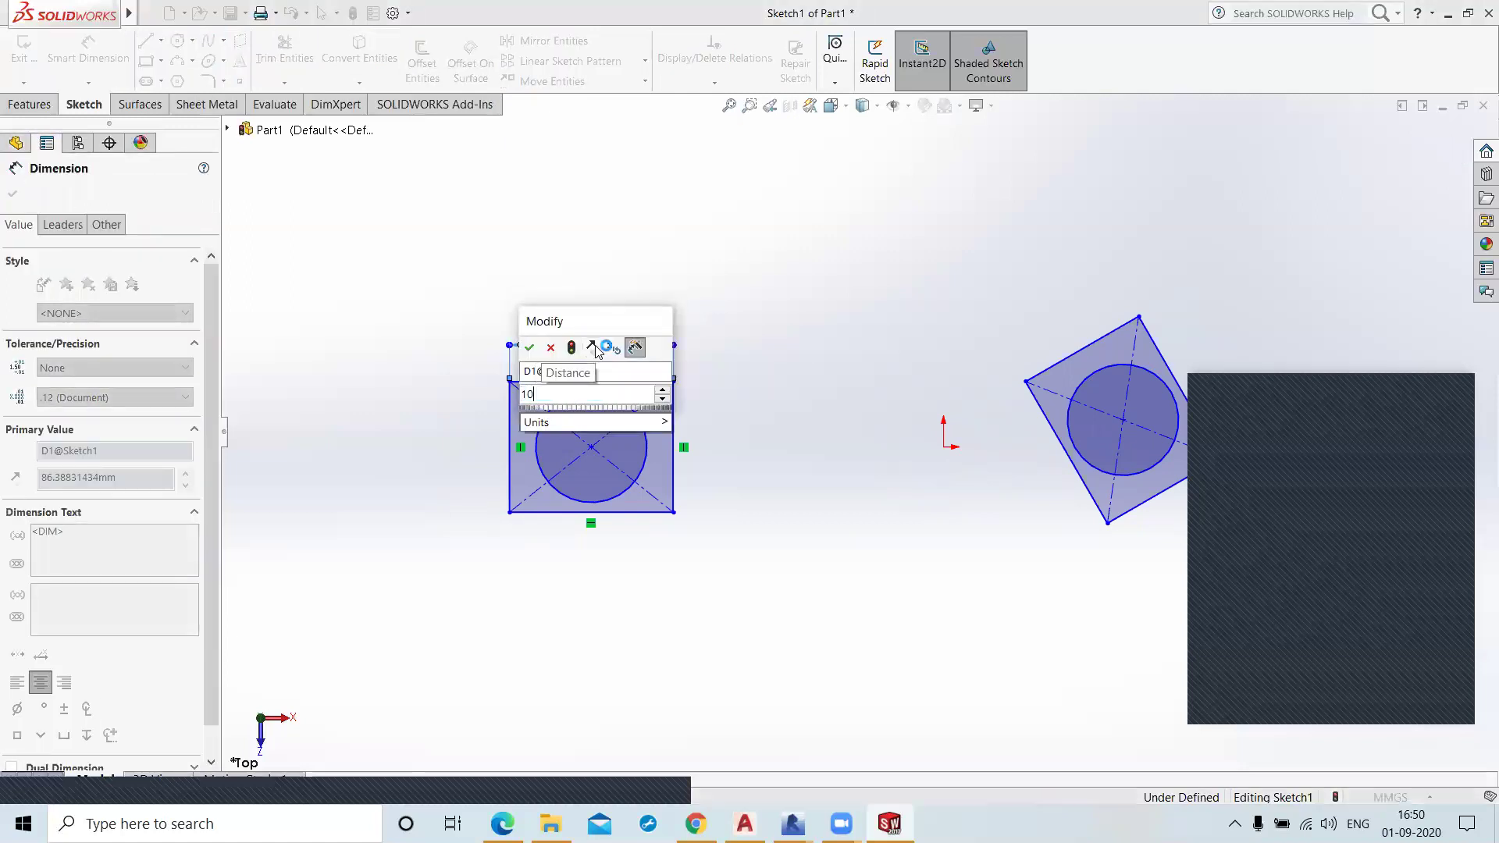
type("0")
key("Return")
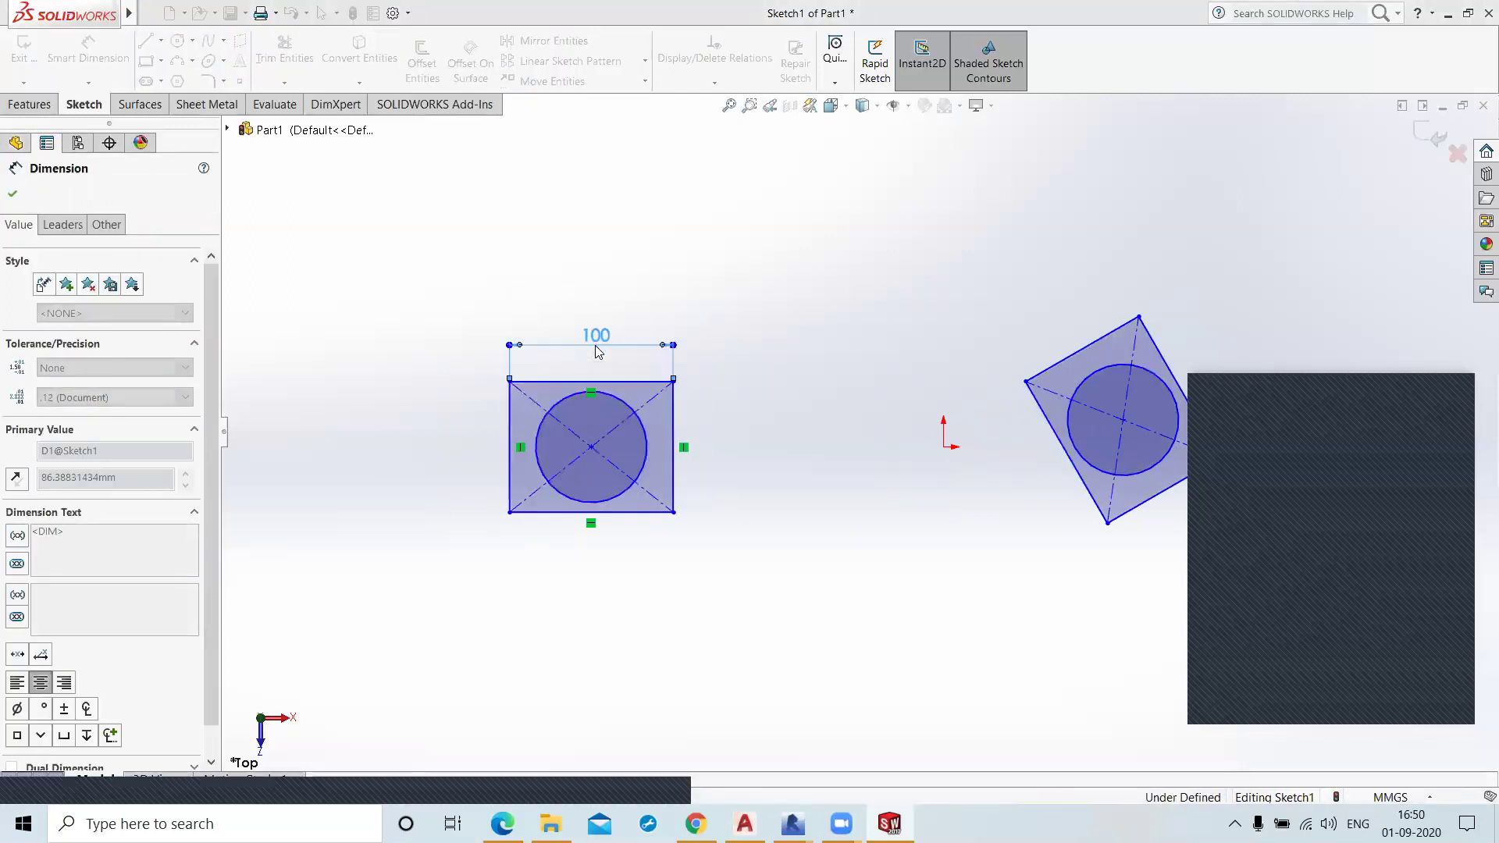
Step: Dimension the right edge of the original rectangle to a height of 80 mm
left_click(683, 484)
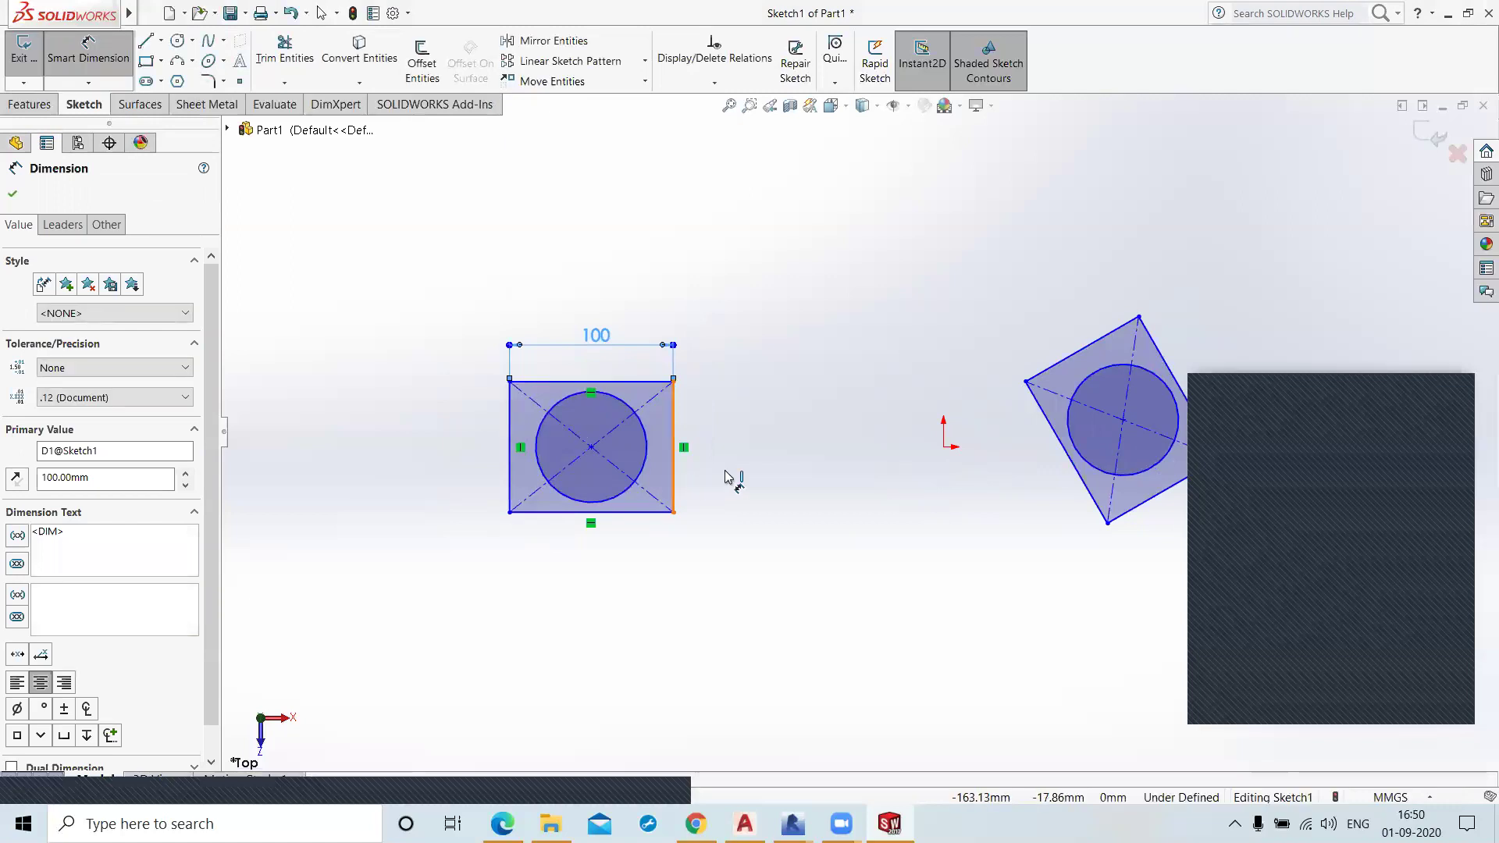
left_click(739, 428)
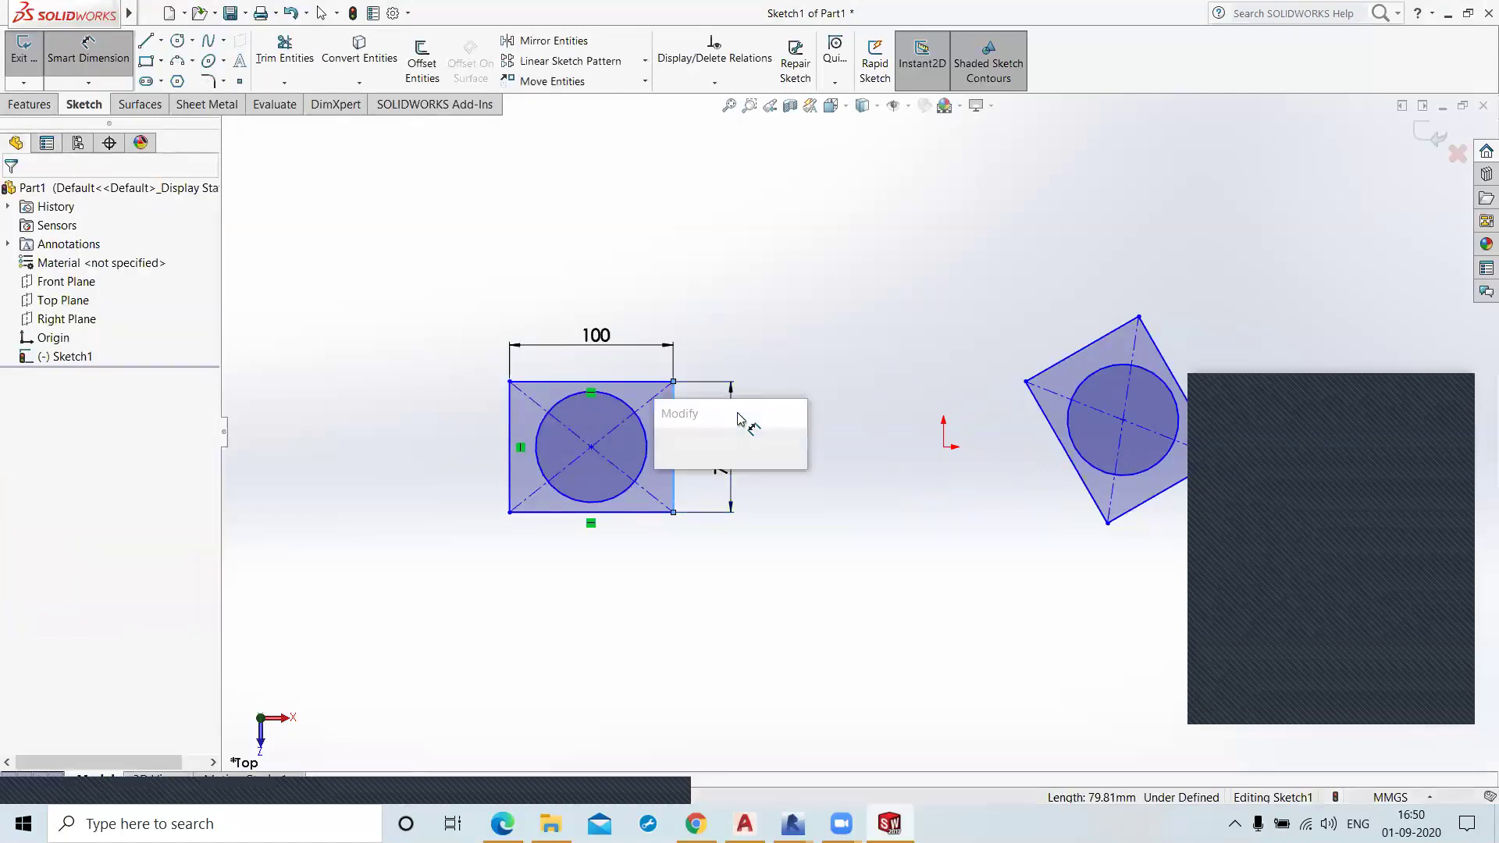
type("80")
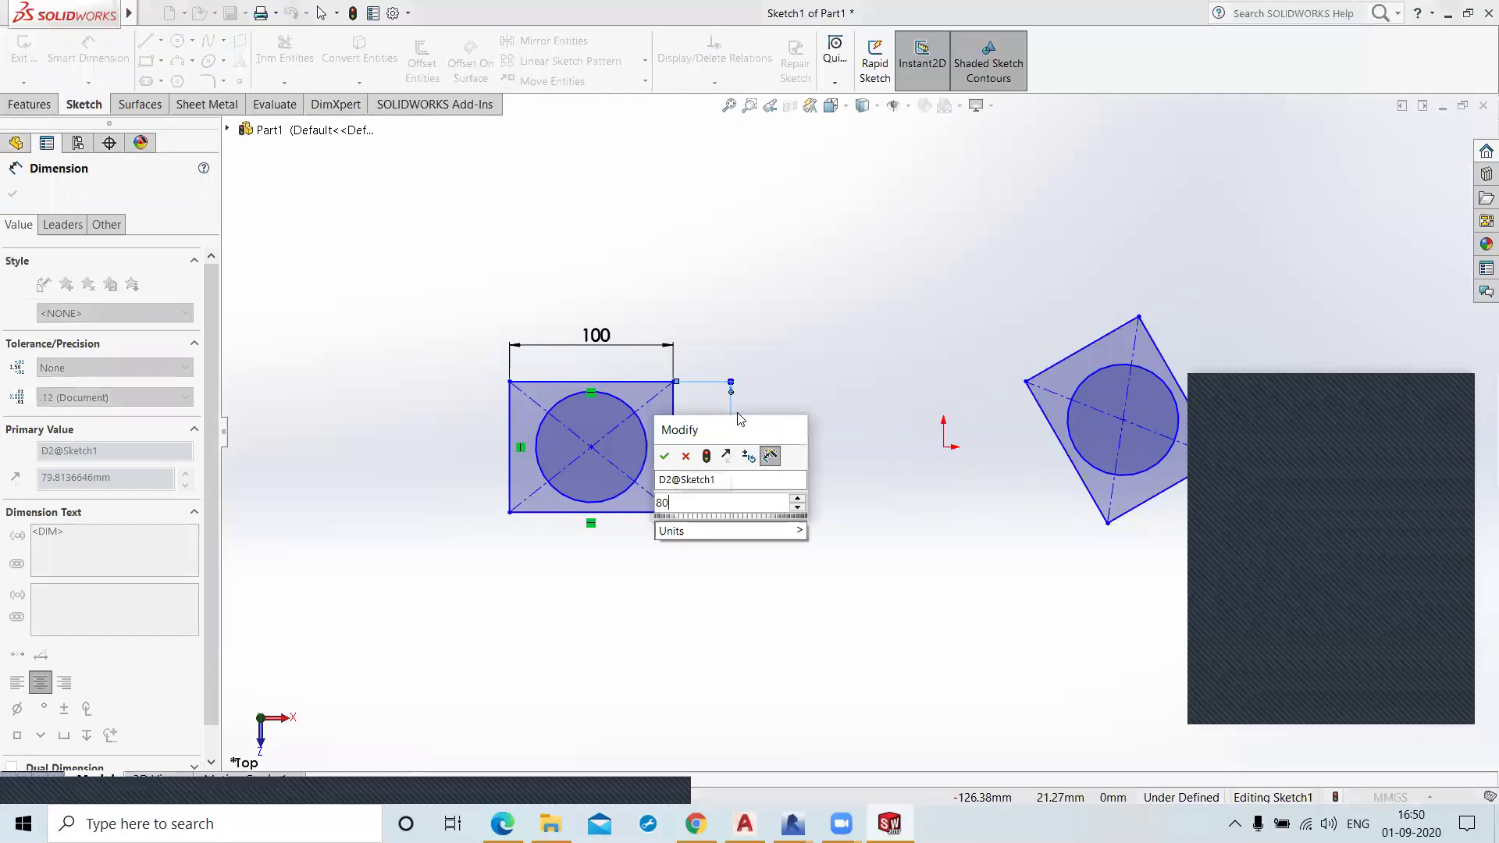
key("Return")
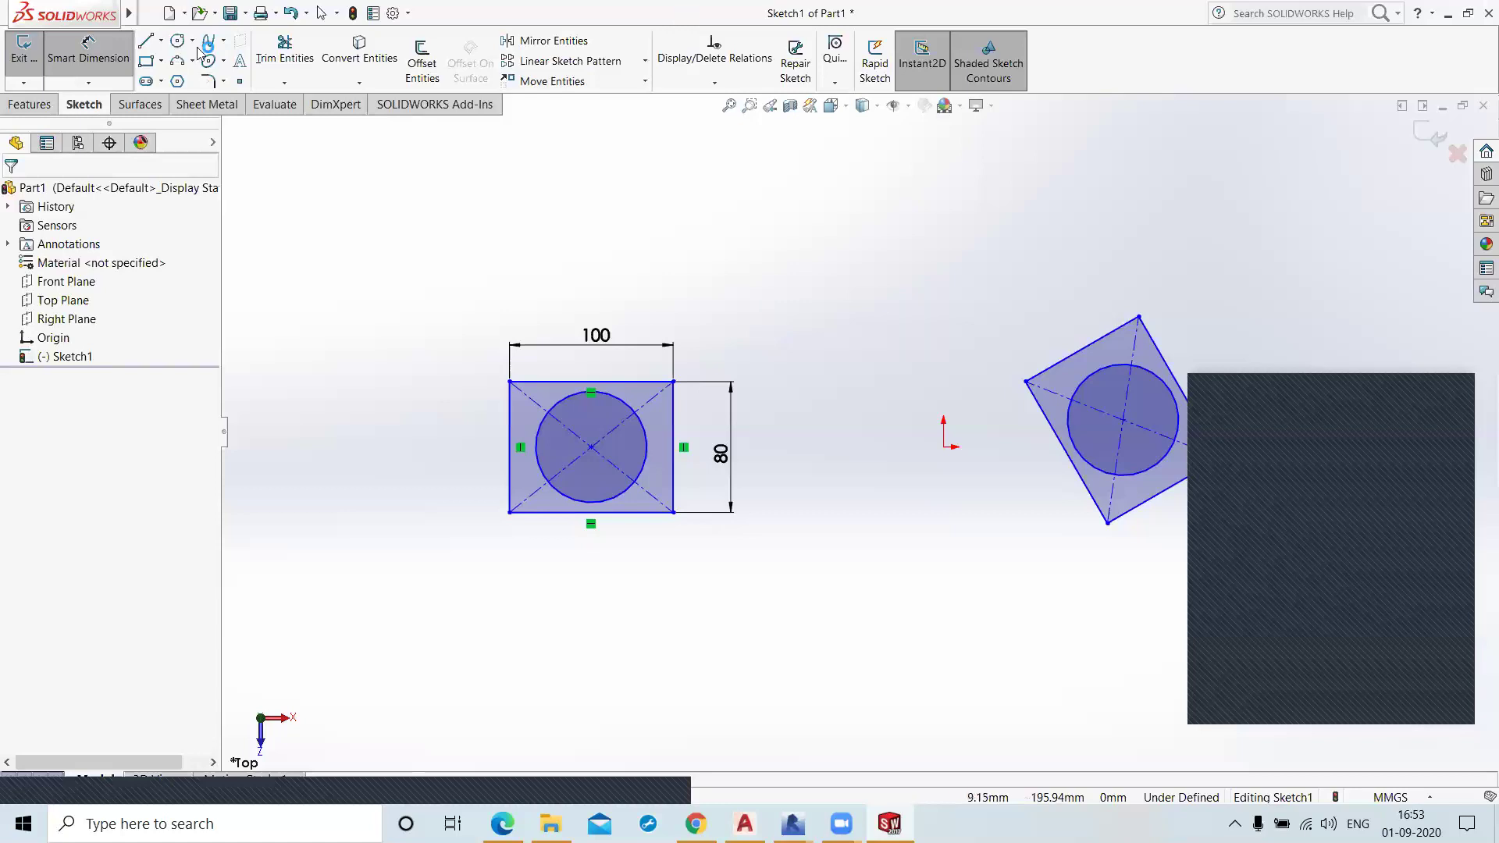
Step: Dimension the circle inside the original rectangle to a diameter of 70 mm
left_click(465, 443)
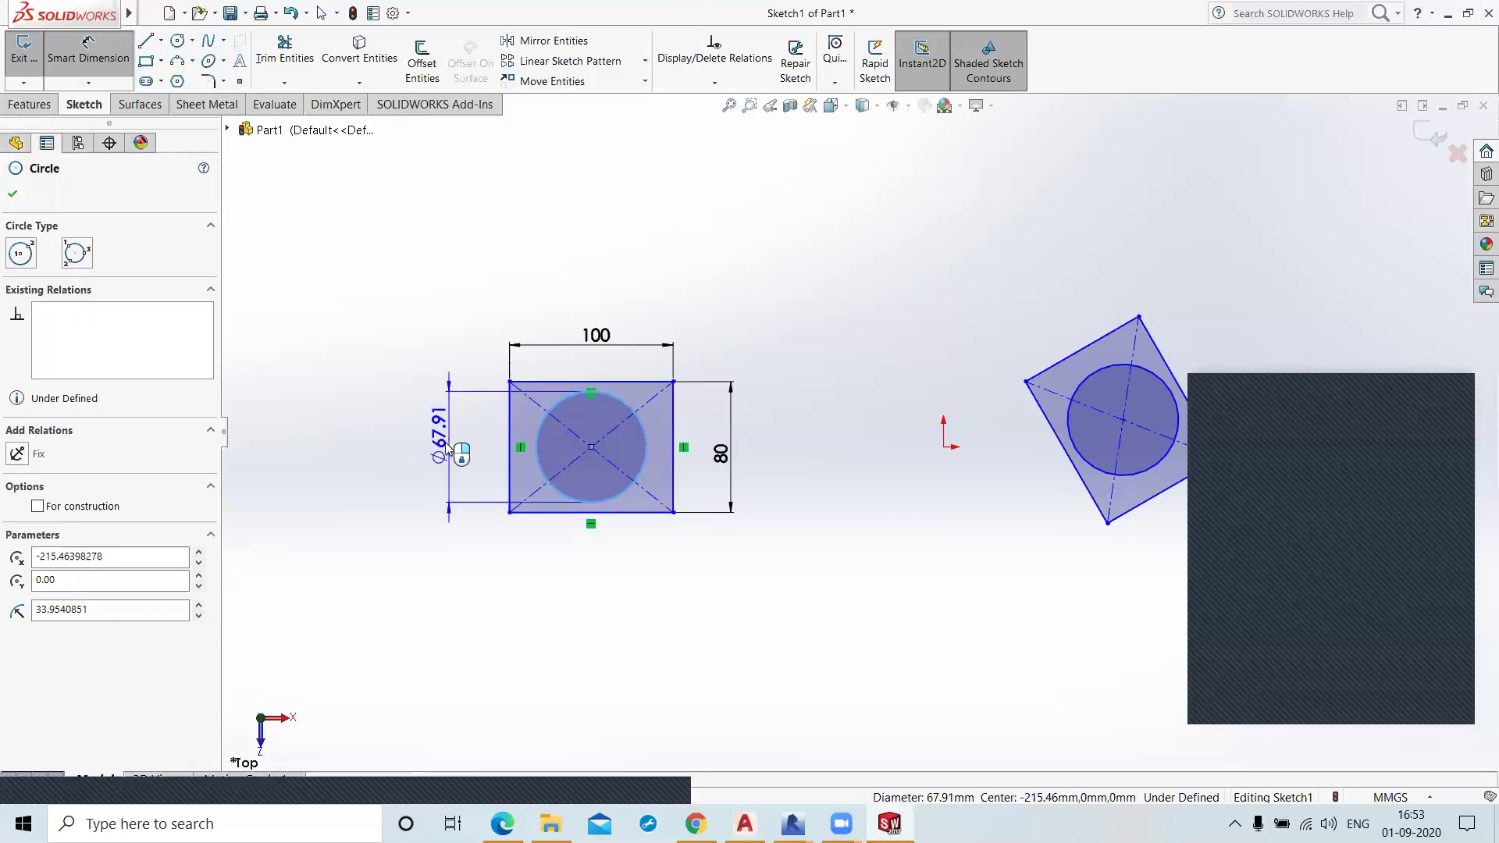
left_click(450, 449)
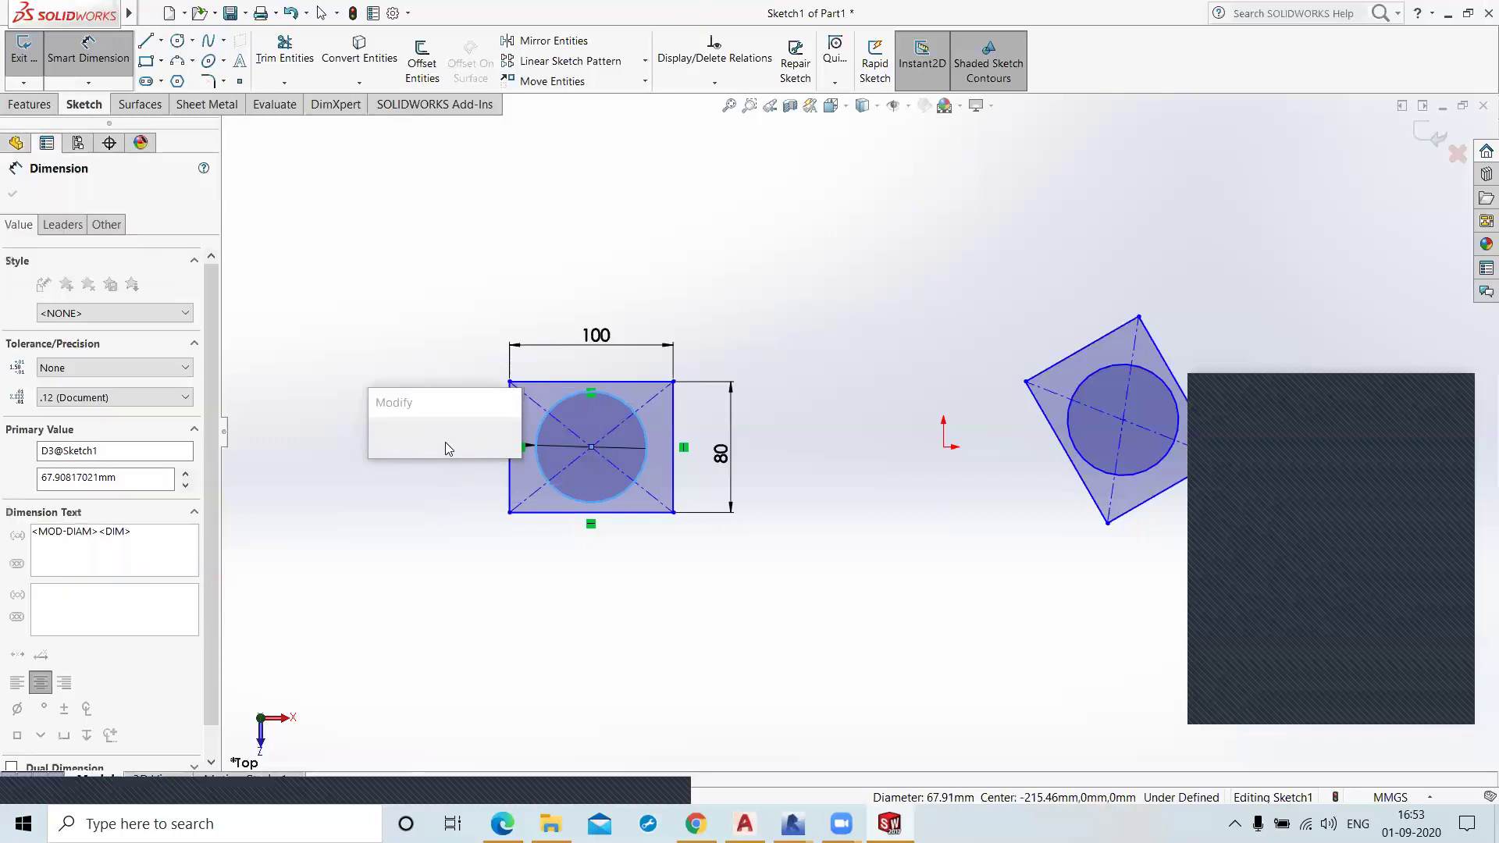
type("70")
key("Return")
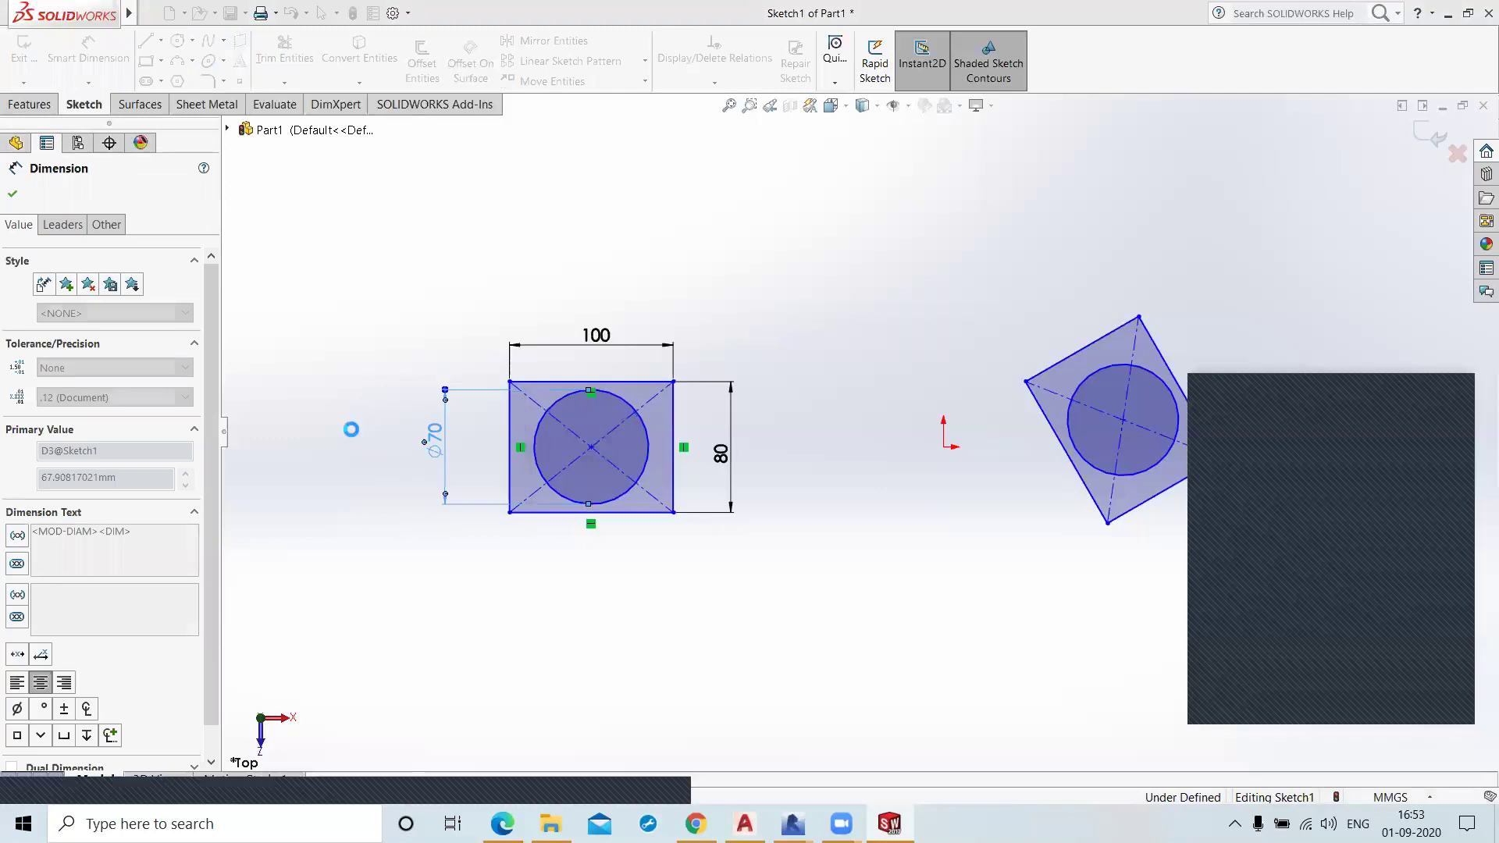
key("Escape")
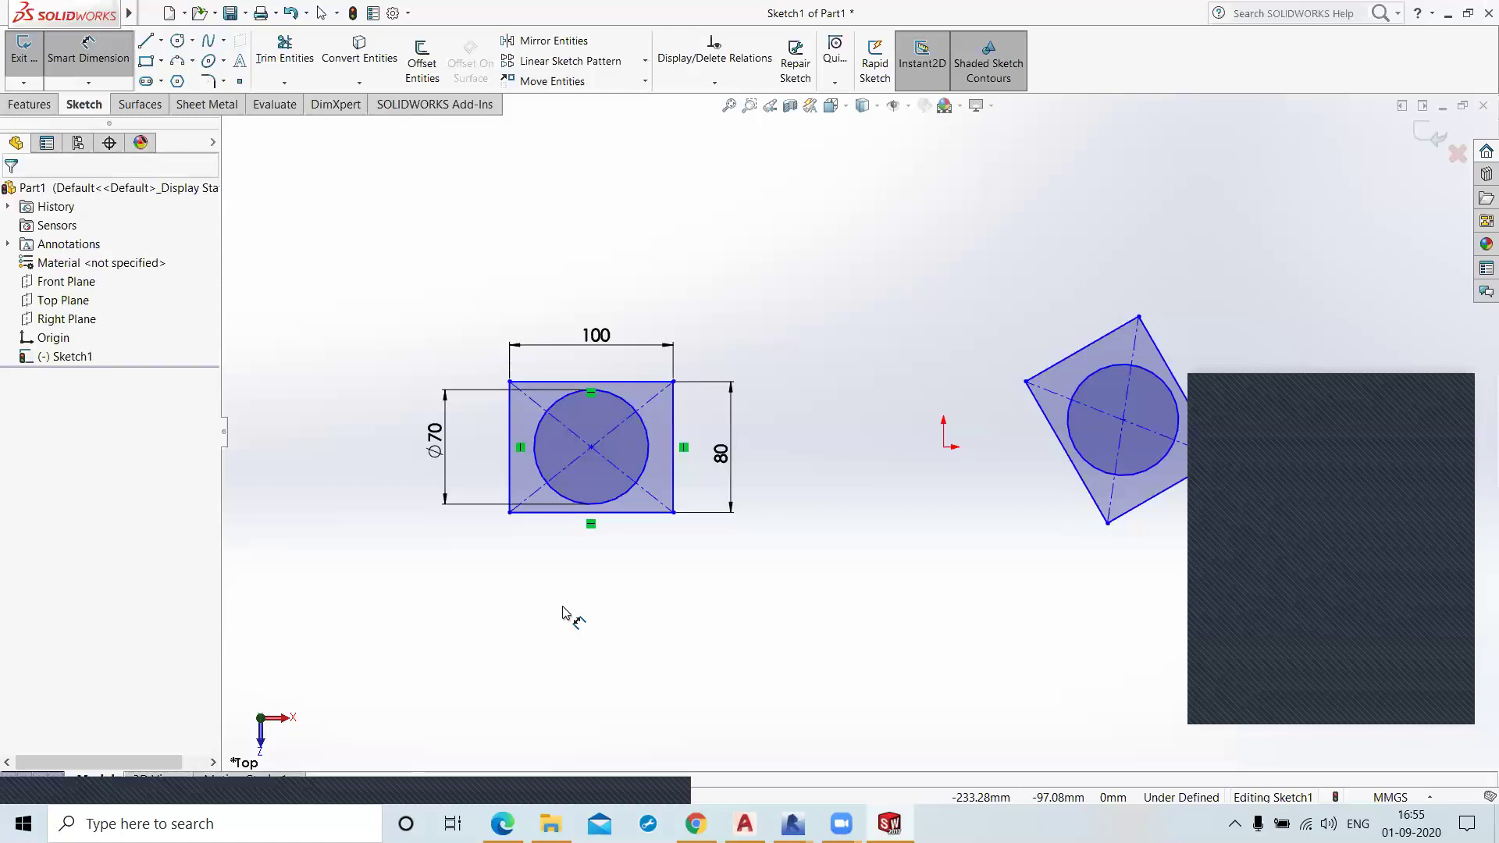
Step: Select the dimensioned rectangle and its inner circle for scaling, using their common centre as the scale point
left_click(645, 82)
left_click(597, 160)
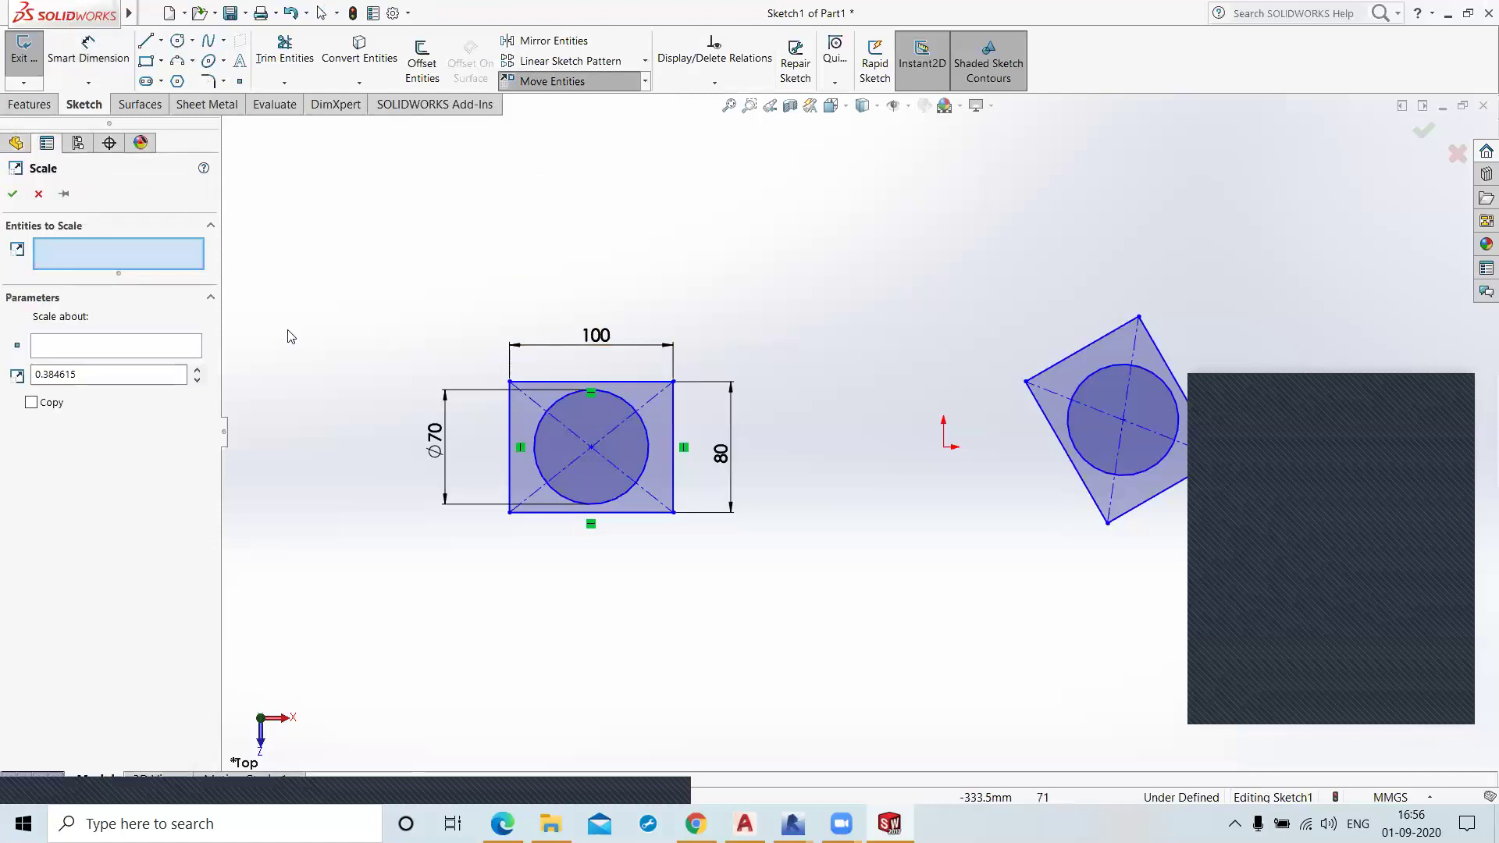
mouse_move(377, 312)
left_mouse_down()
mouse_move(508, 436)
mouse_move(803, 619)
left_mouse_up()
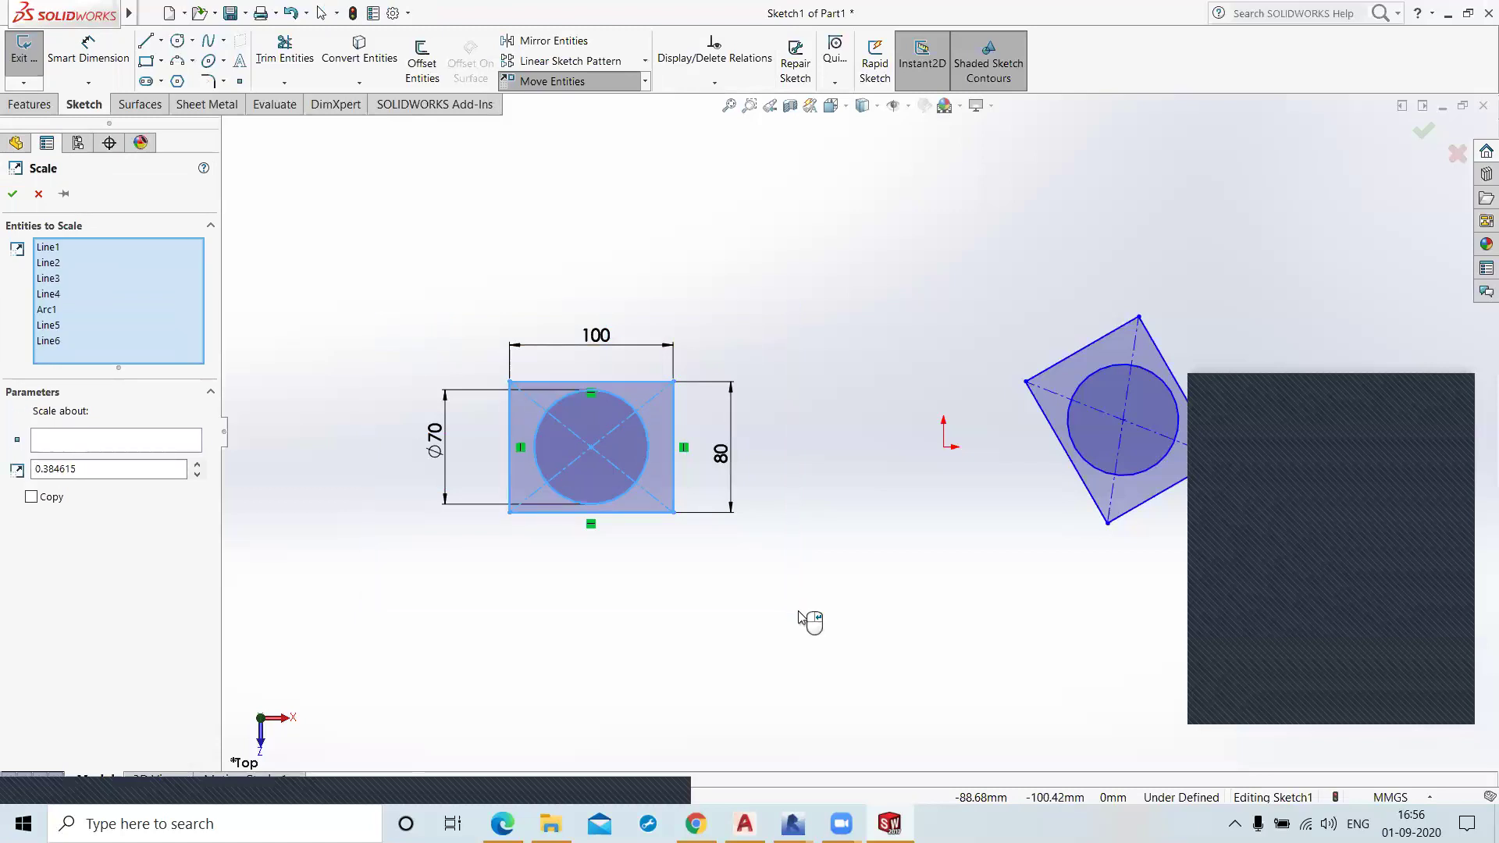
left_click(99, 444)
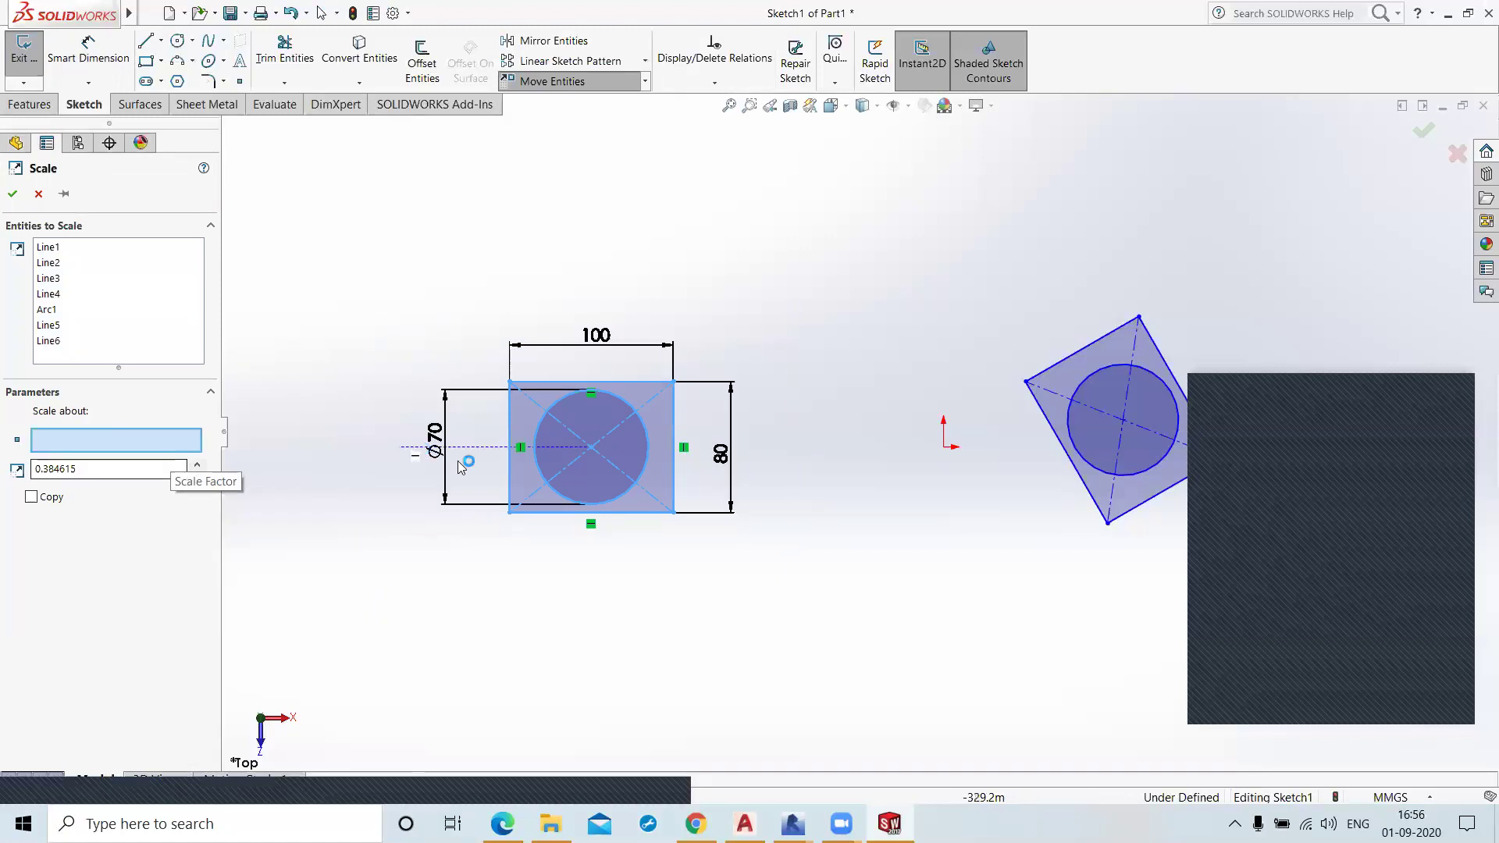
left_click(590, 448)
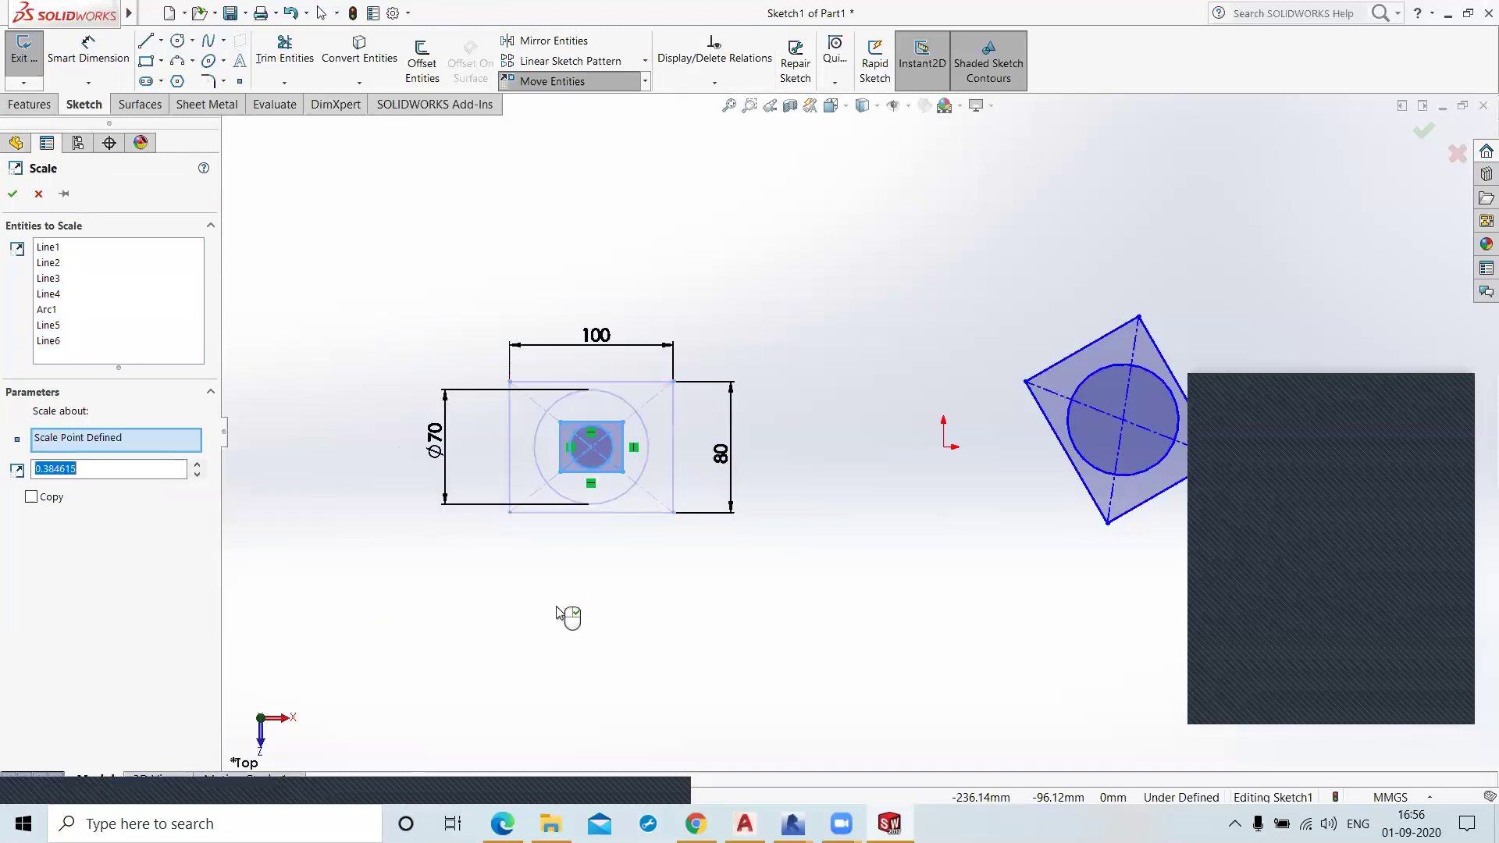
Step: Try to scale the selected dimensioned rectangle and circle by a factor of 1.5
left_click(93, 472)
key("BackSpace")
key("BackSpace")
key("BackSpace")
key("BackSpace")
key("BackSpace")
key("BackSpace")
key("BackSpace")
key("BackSpace")
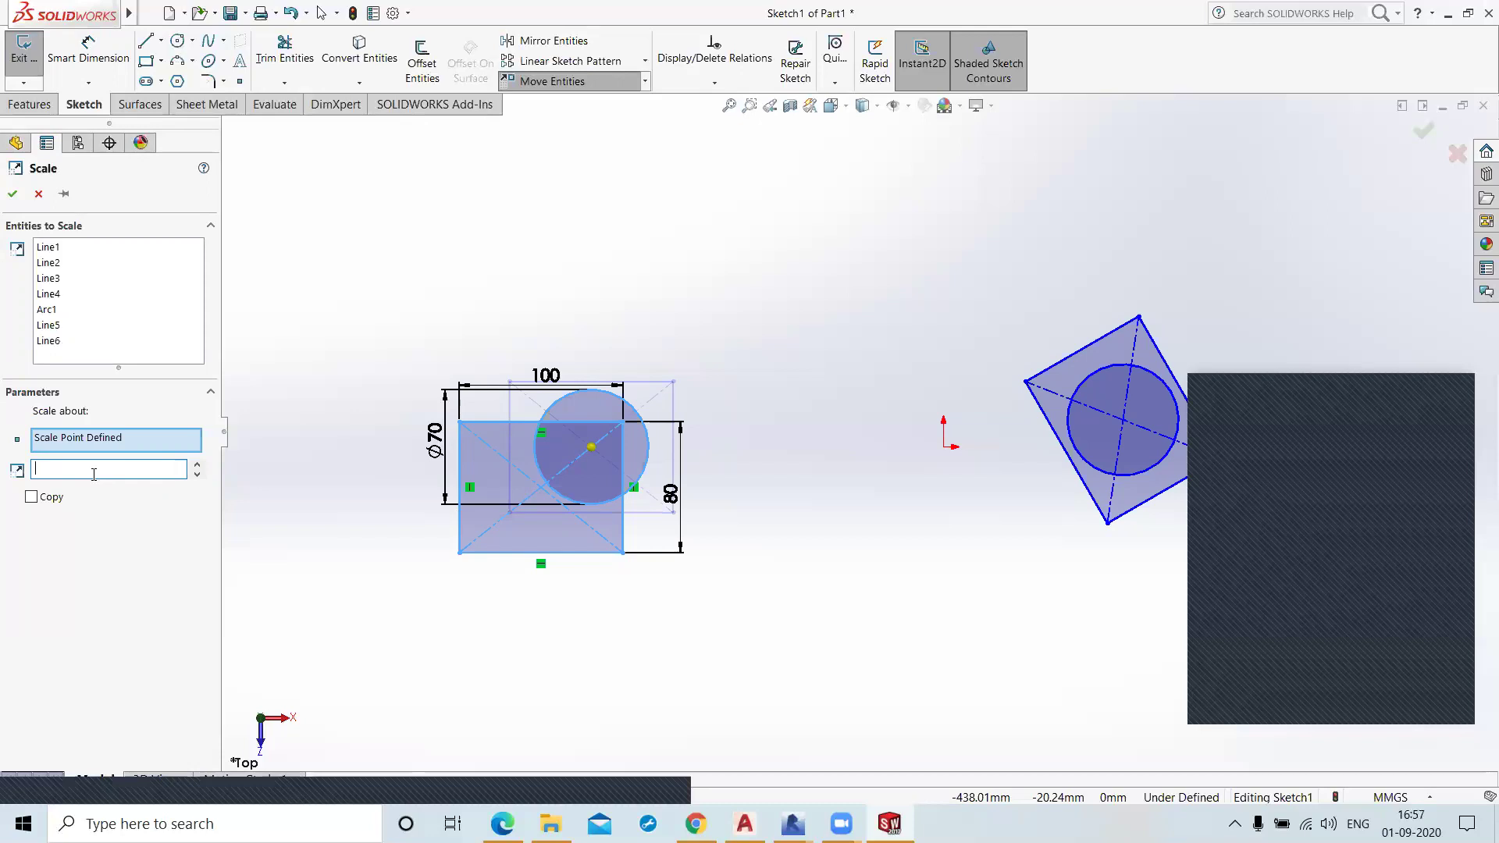
type("1.5")
left_click(1410, 137)
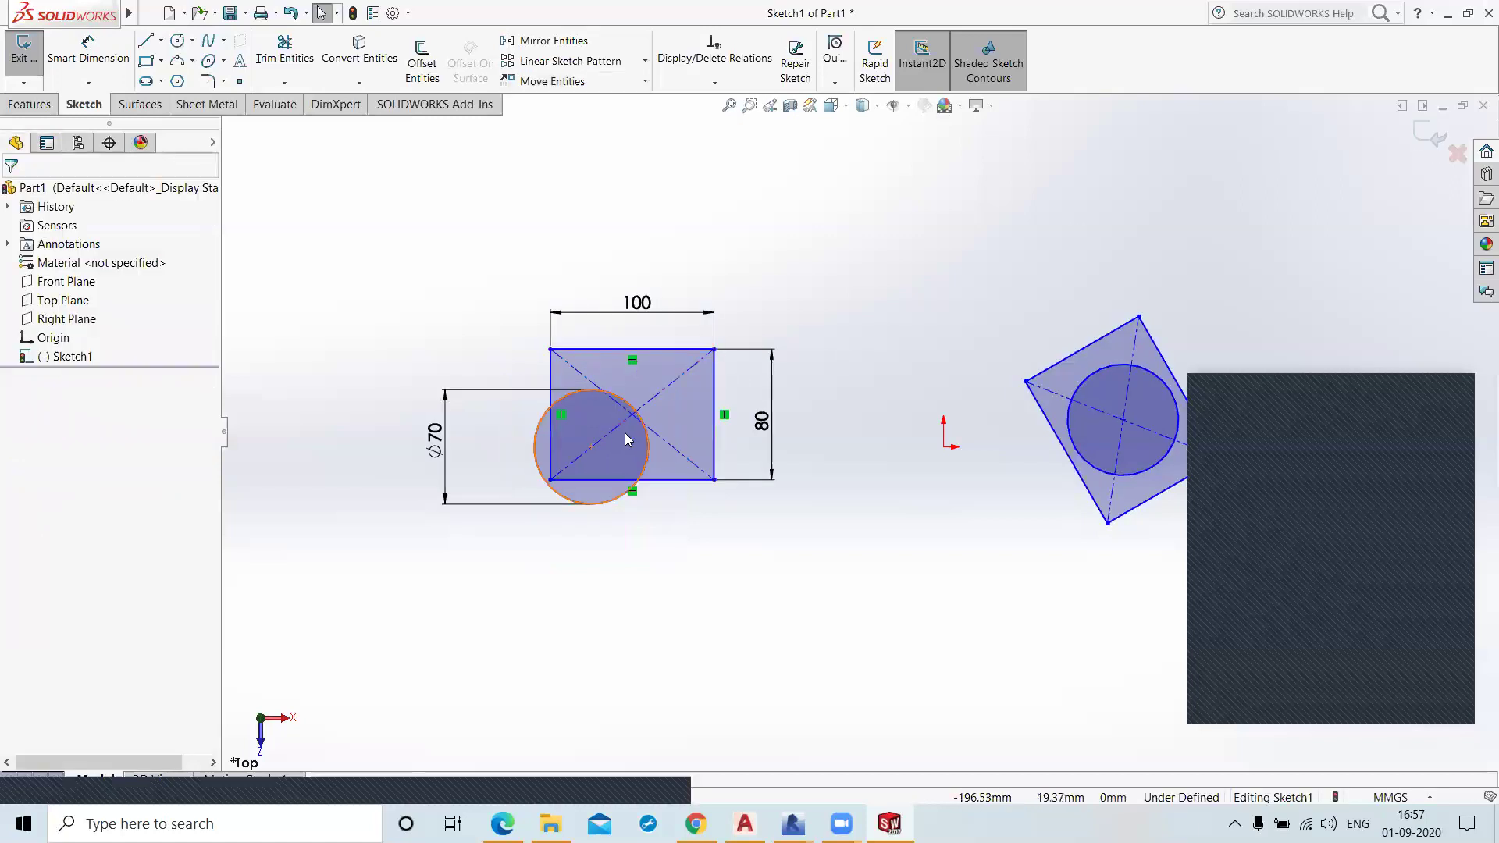
Step: Delete the rectangle's width and height dimensions and the circle's diameter dimension
scroll(703, 463, "up", 2)
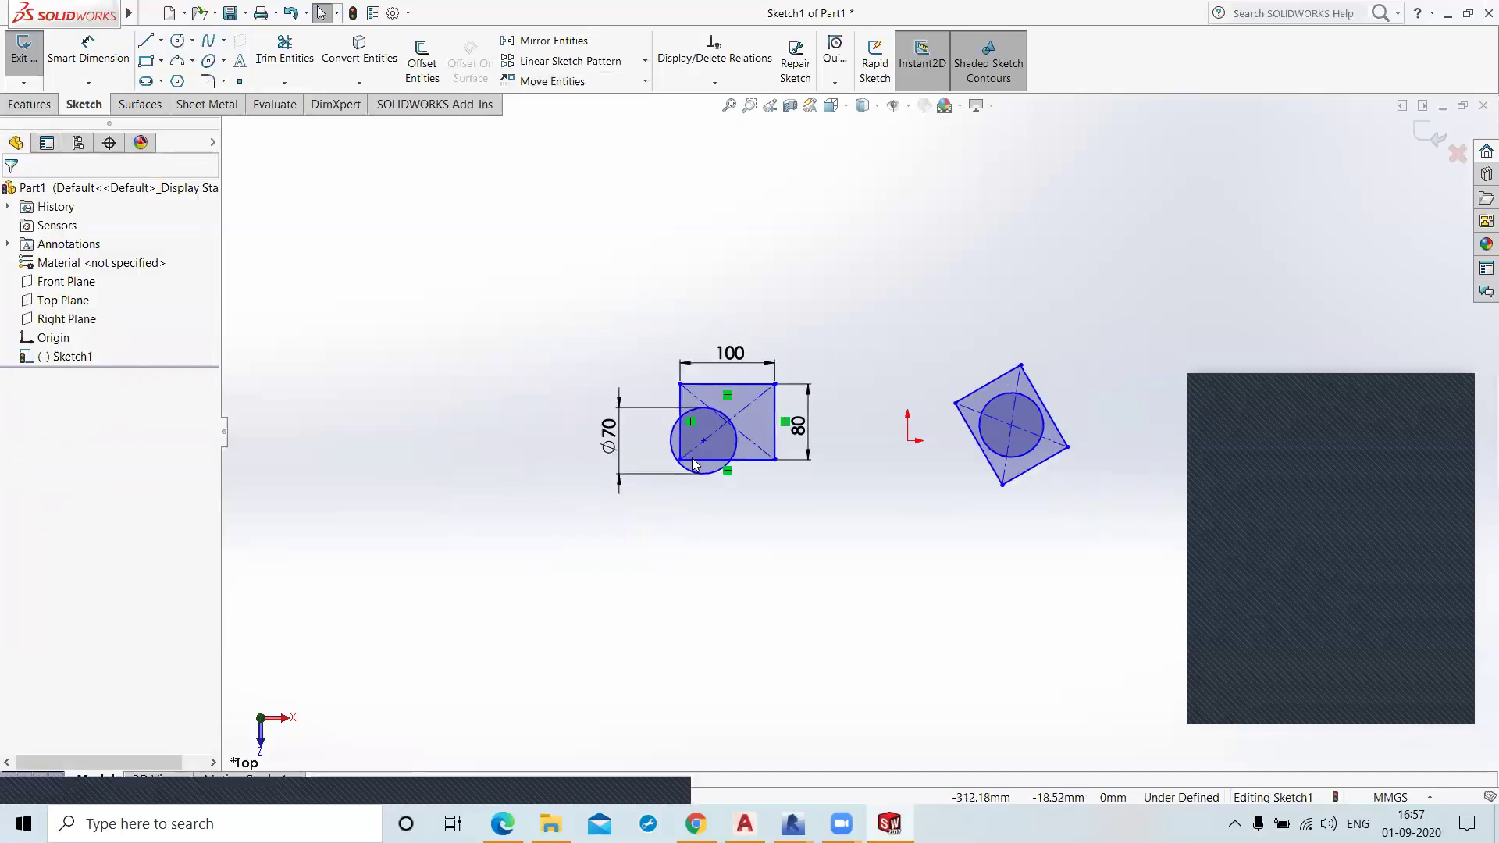
scroll(697, 464, "down", 4)
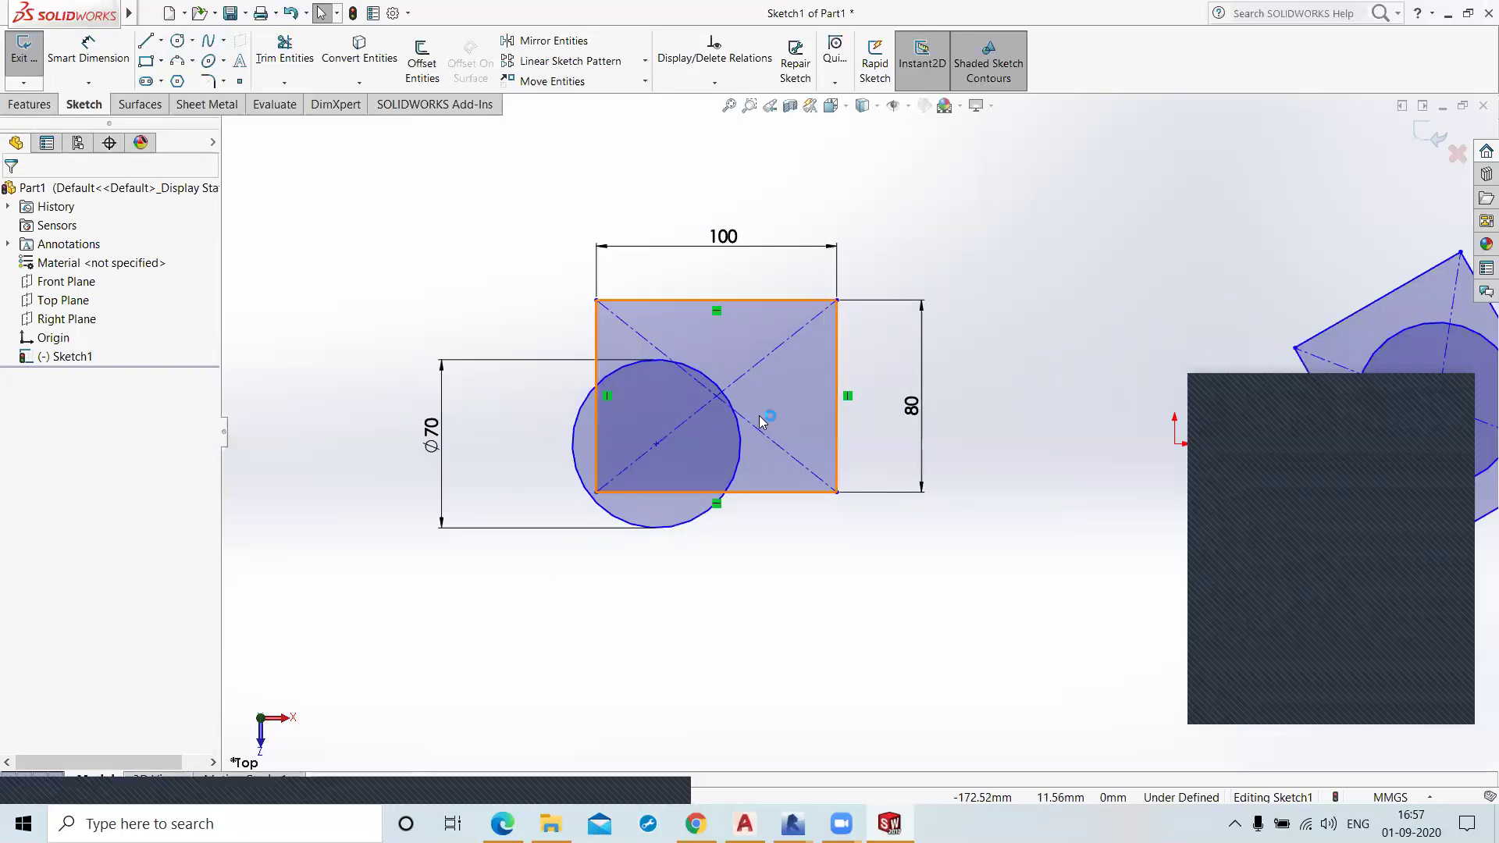
left_click(724, 237)
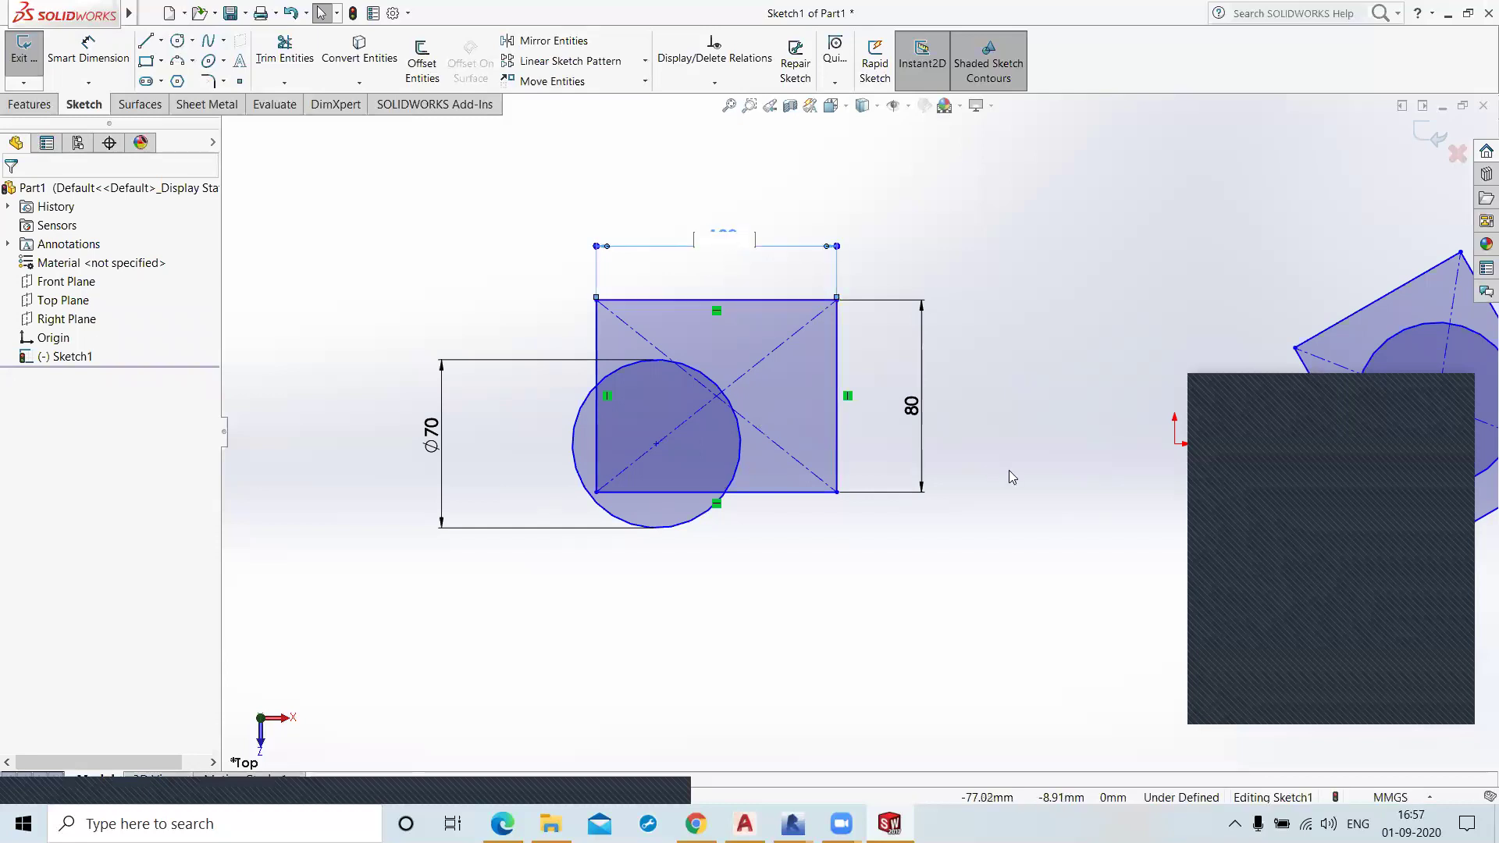
left_click(480, 251)
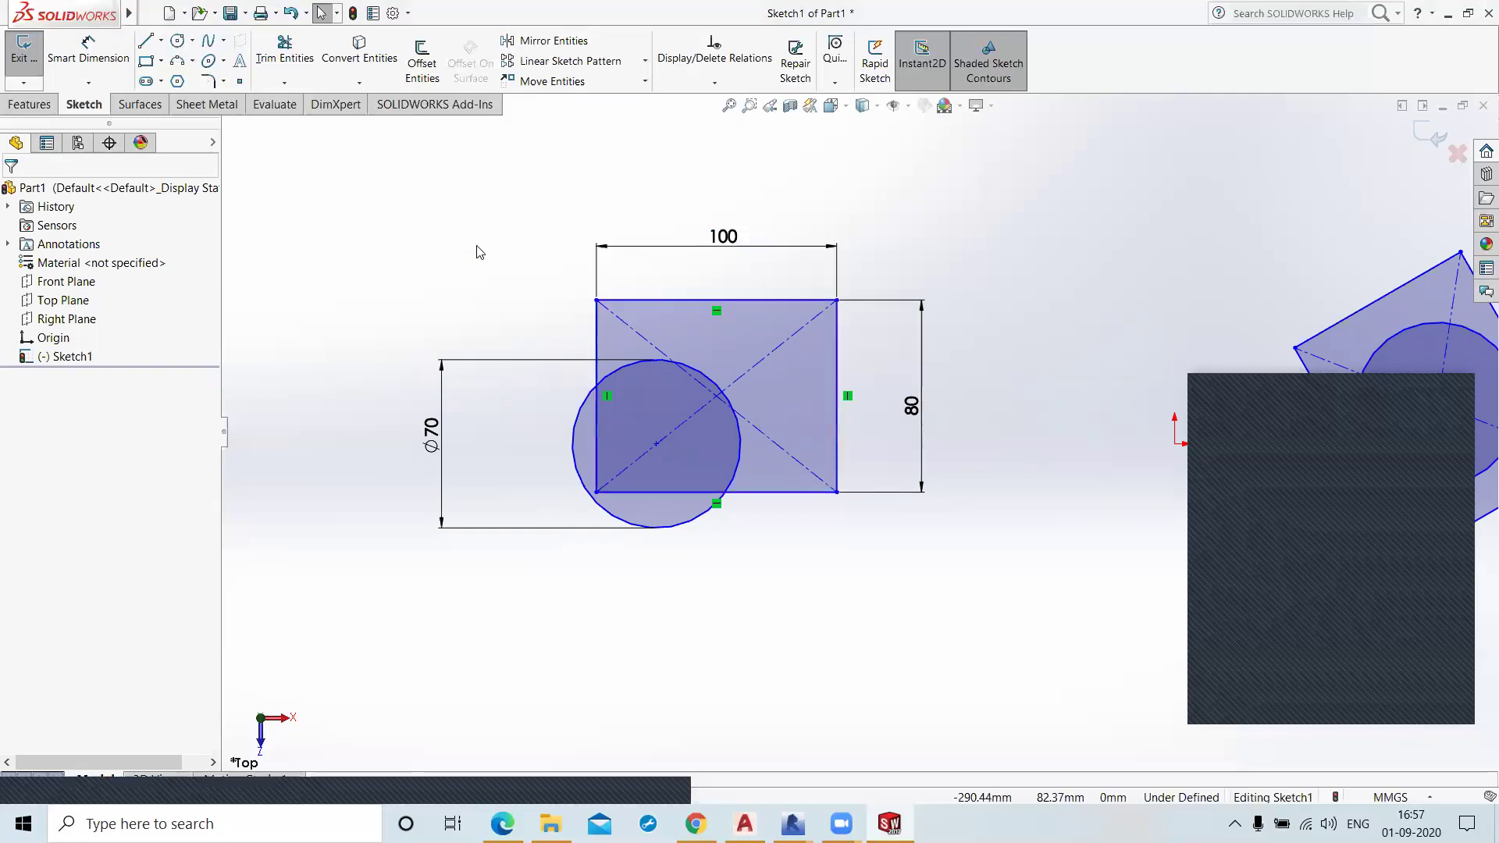
left_click(597, 276)
key("Delete")
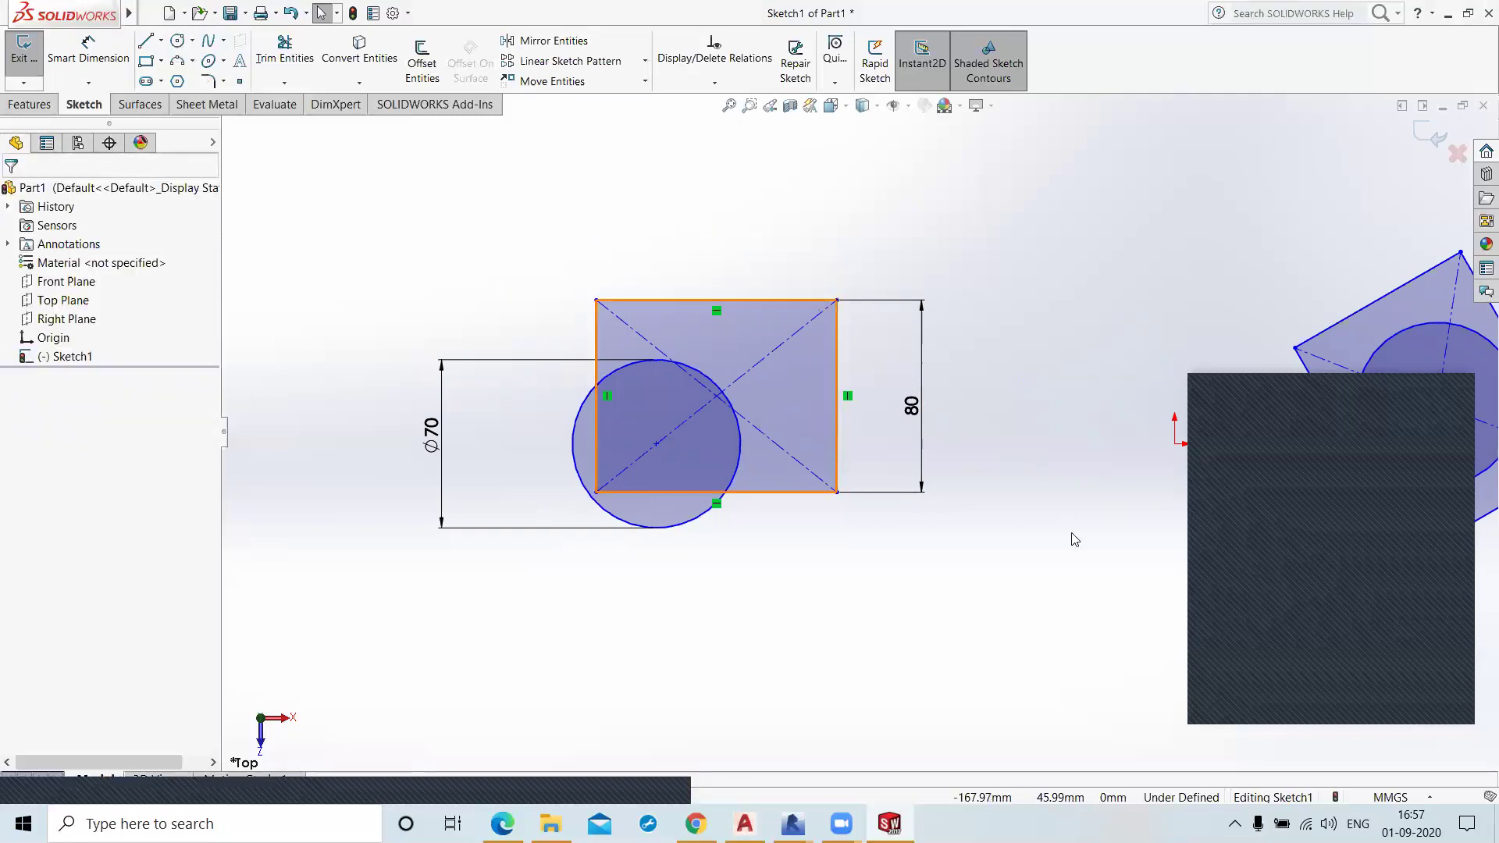
left_click(910, 497)
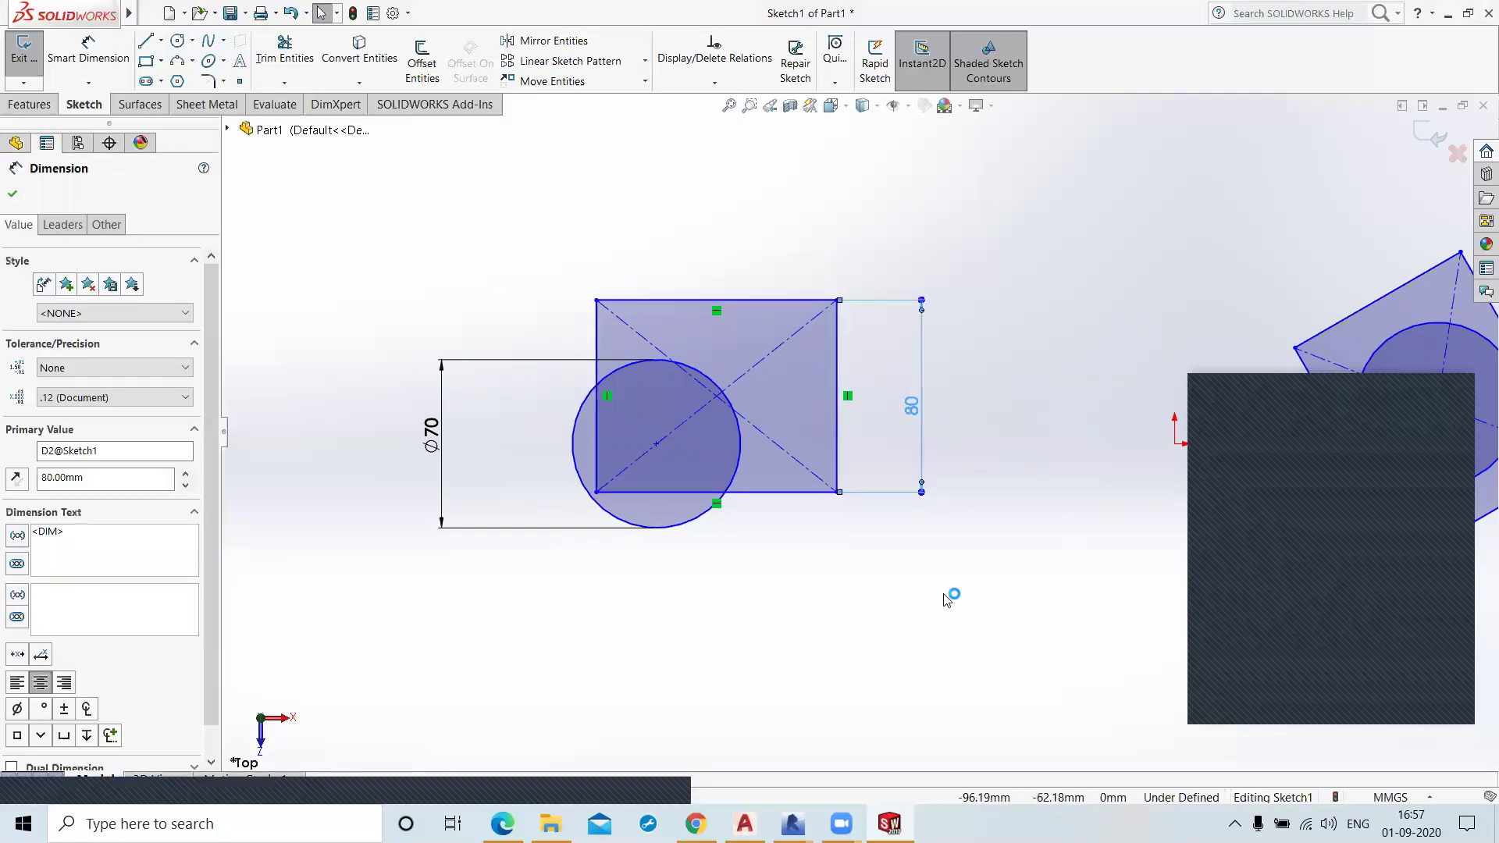
key("Delete")
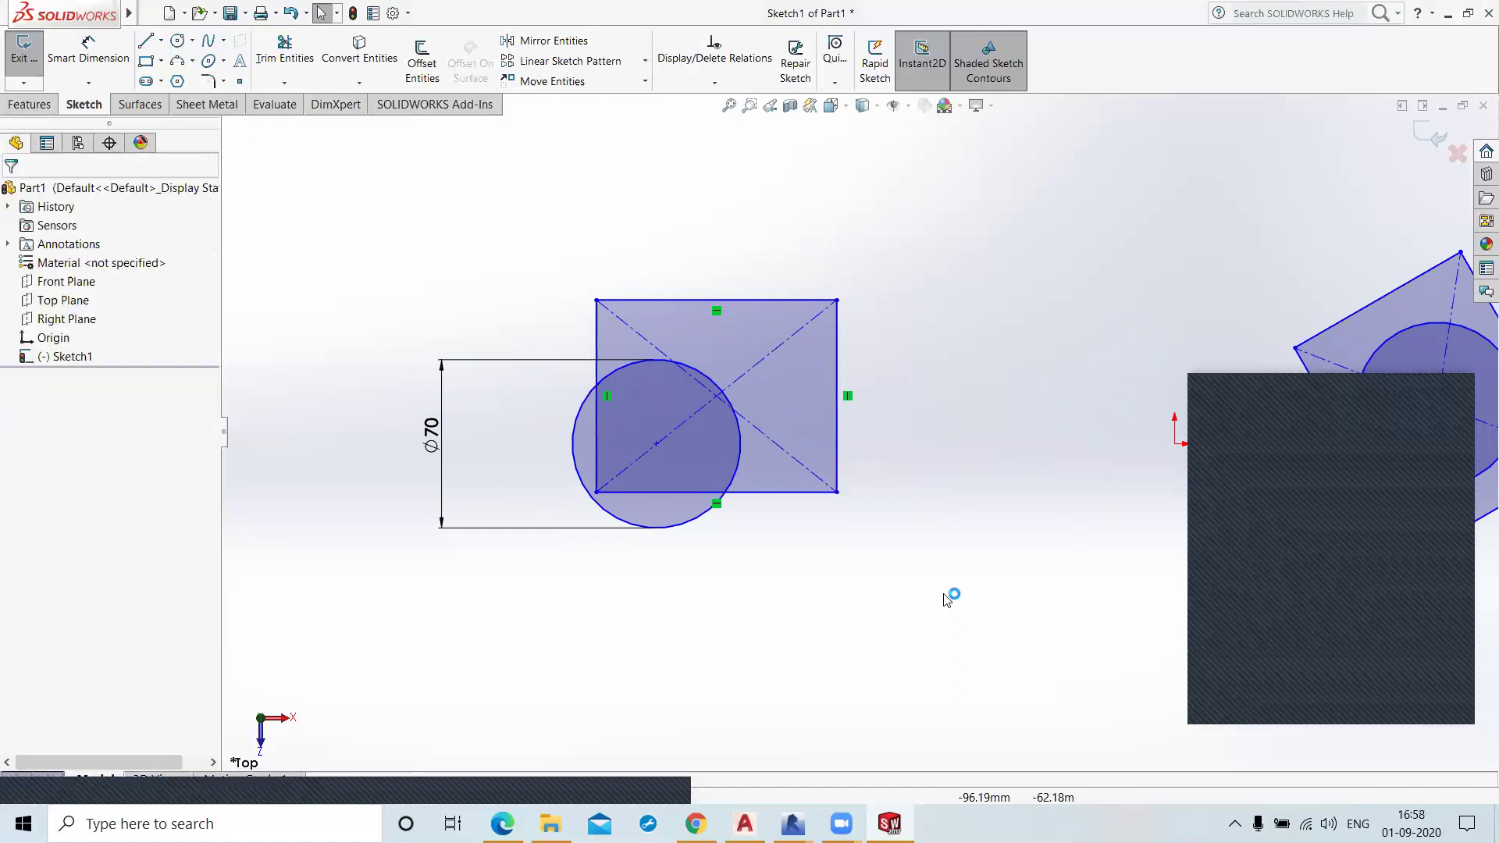
left_click(435, 442)
key("Delete")
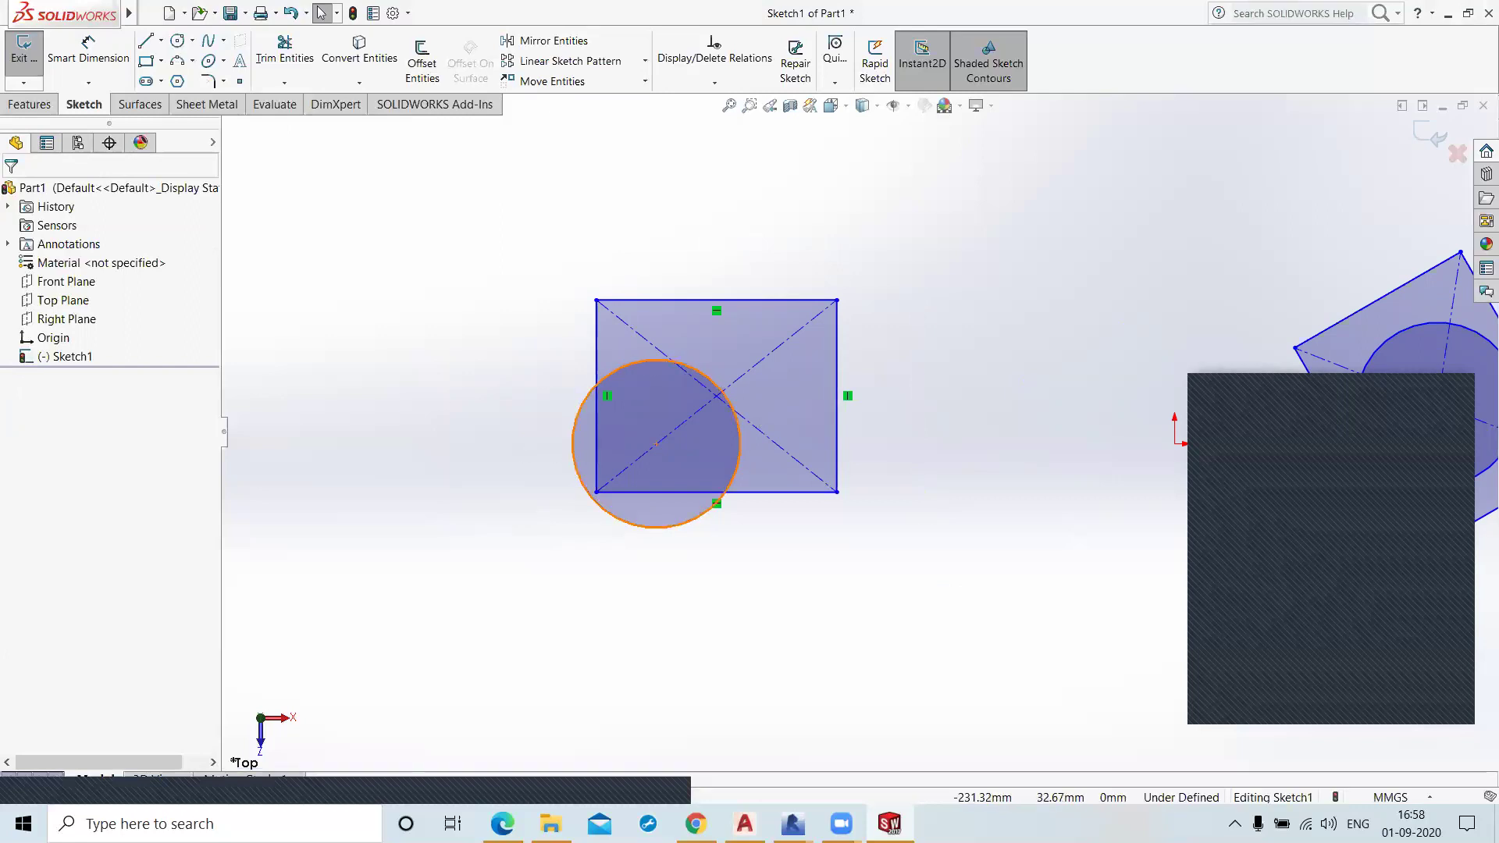
Step: Move the circle from its centre point to the intersection of the unrotated rectangle's diagonals
left_click(622, 373)
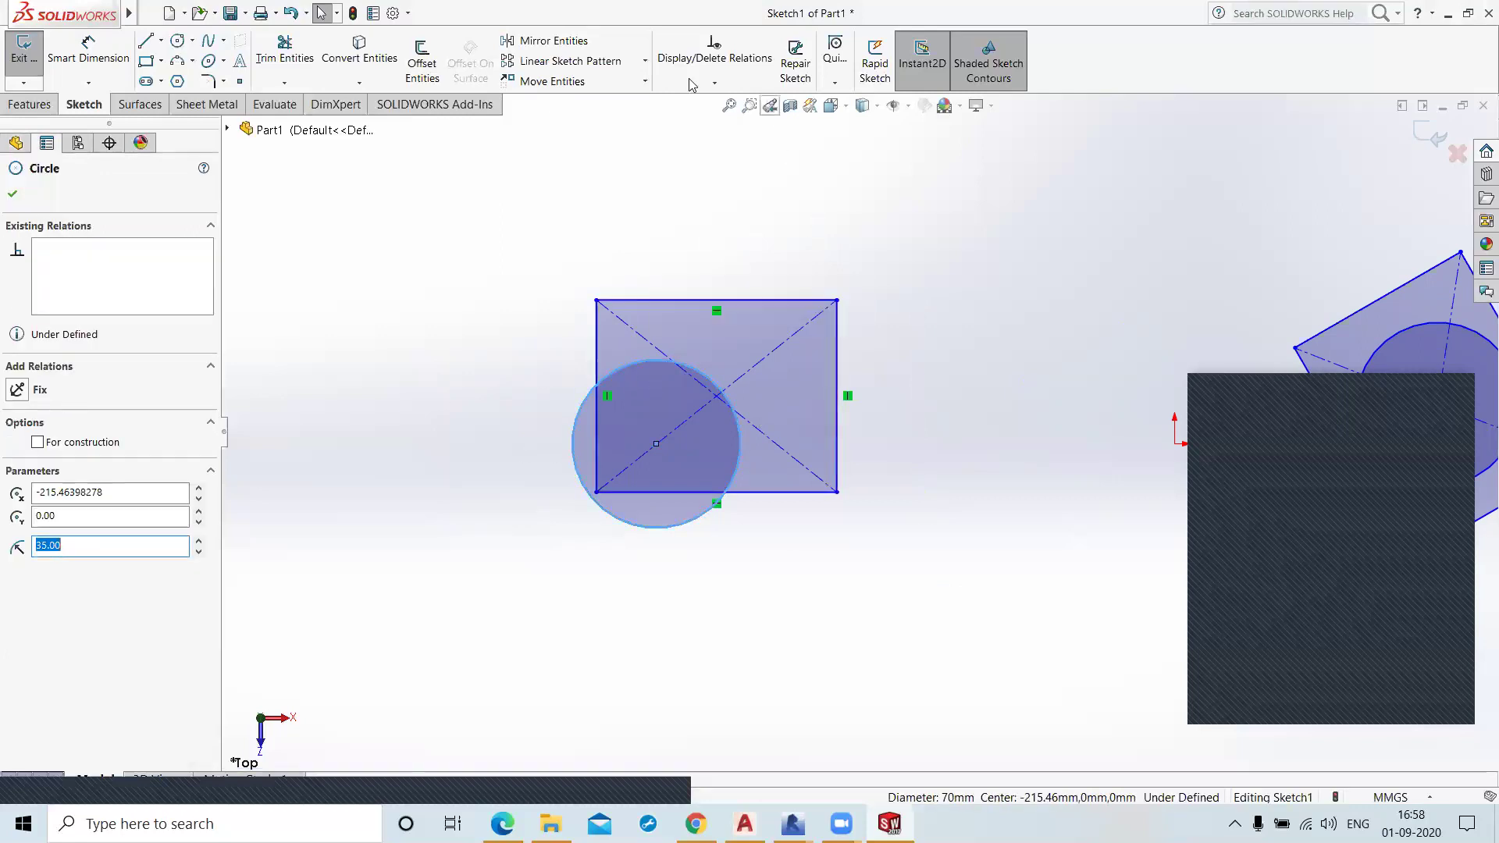
left_click(645, 81)
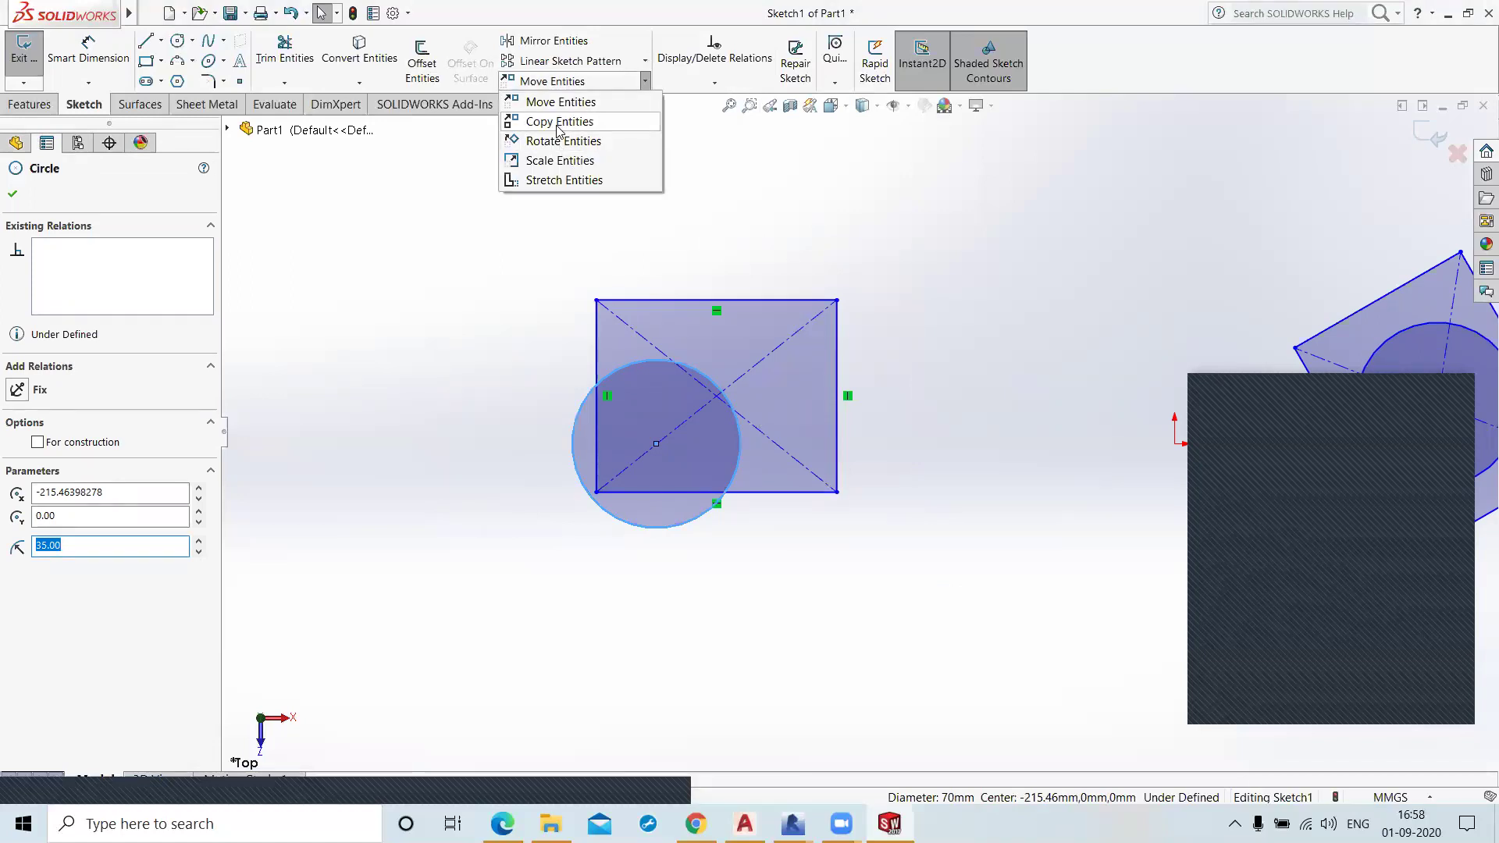
left_click(561, 102)
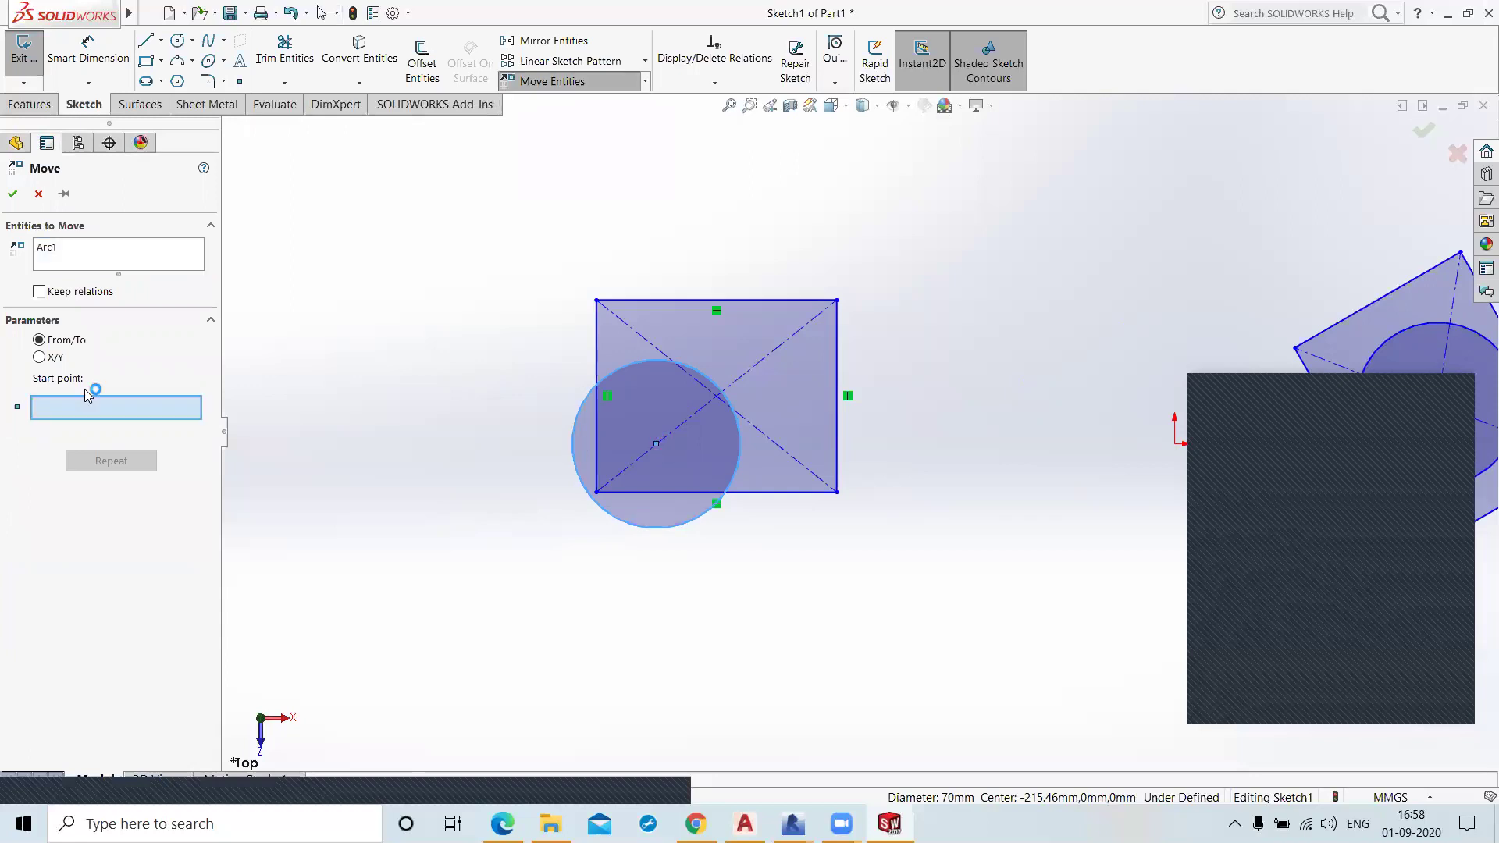
left_click(656, 446)
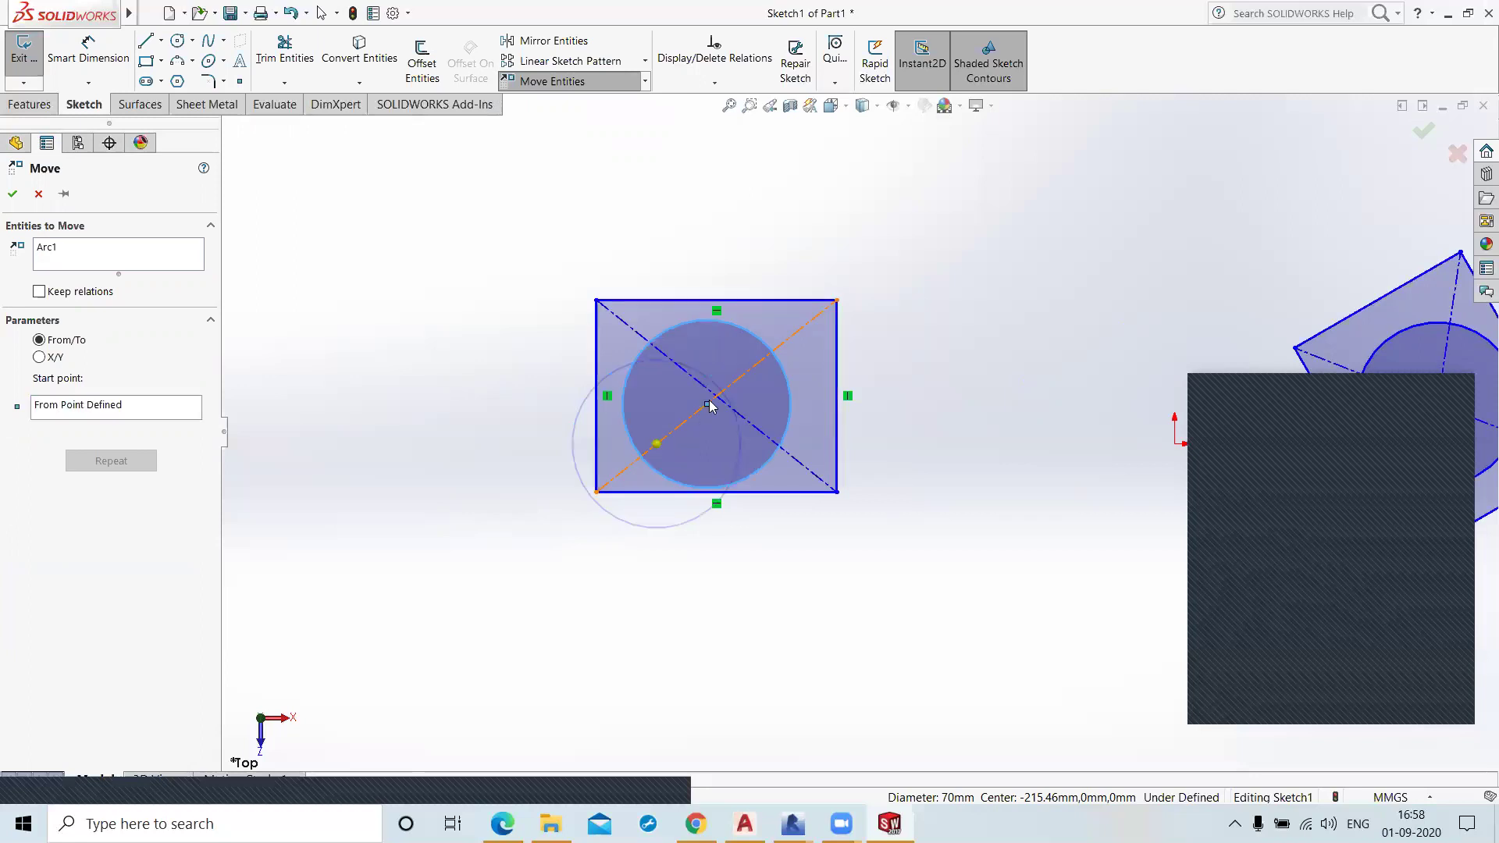
scroll(859, 434, "up", 2)
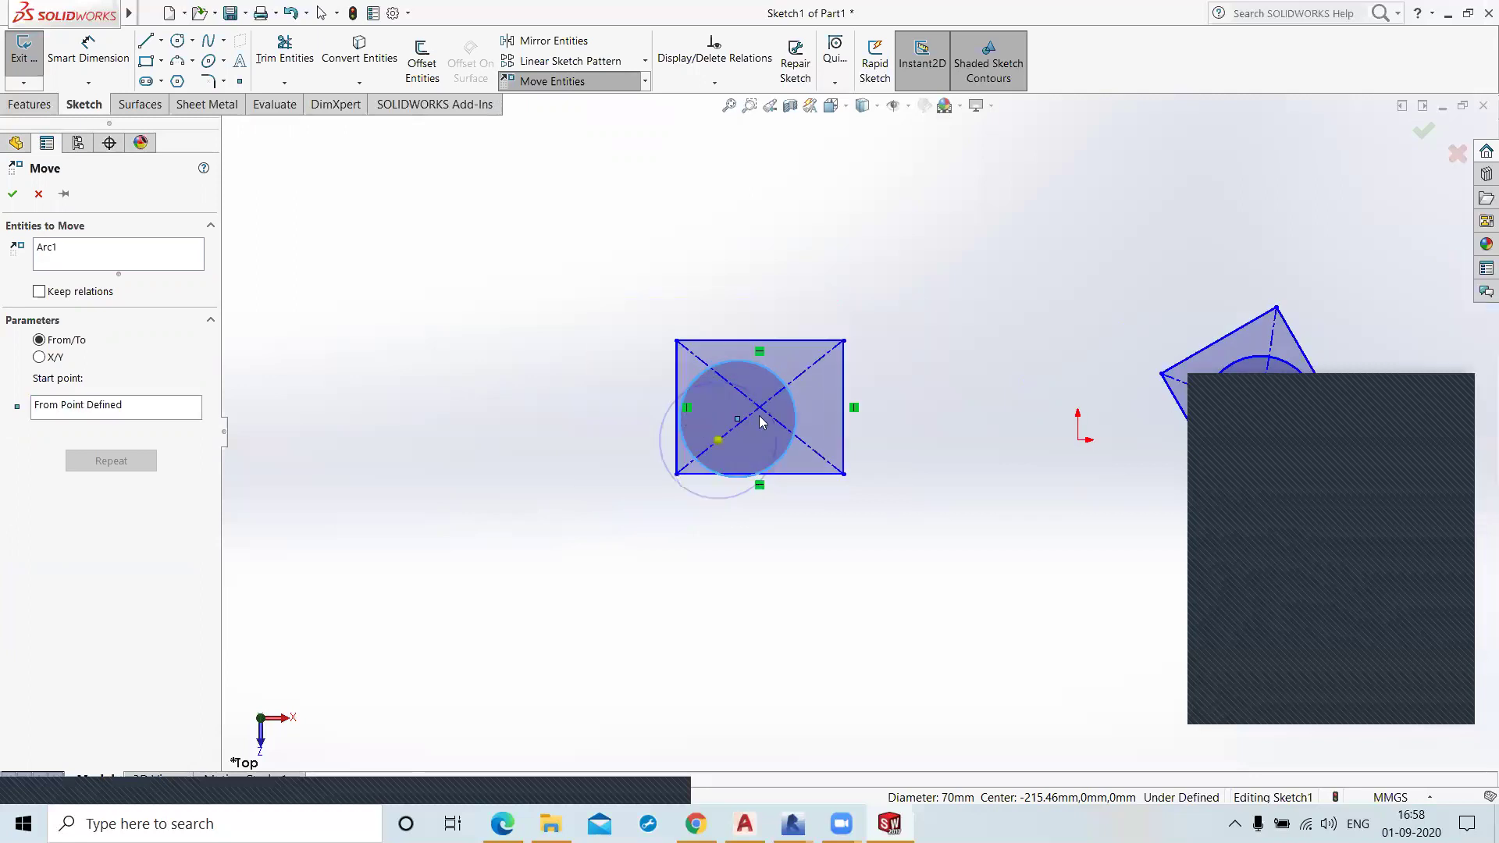
scroll(808, 451, "down", 2)
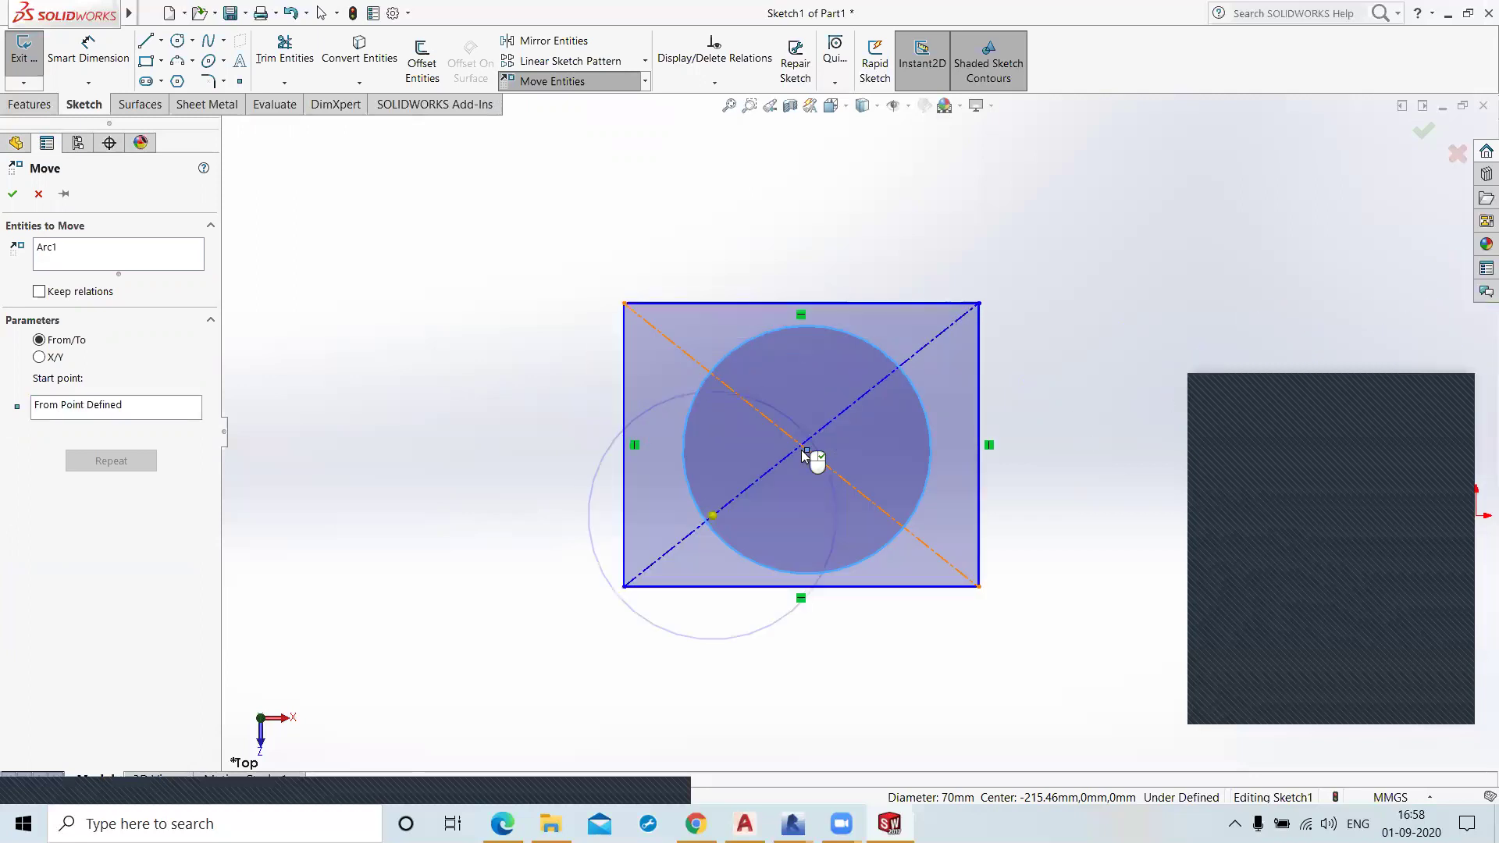
left_click(806, 449)
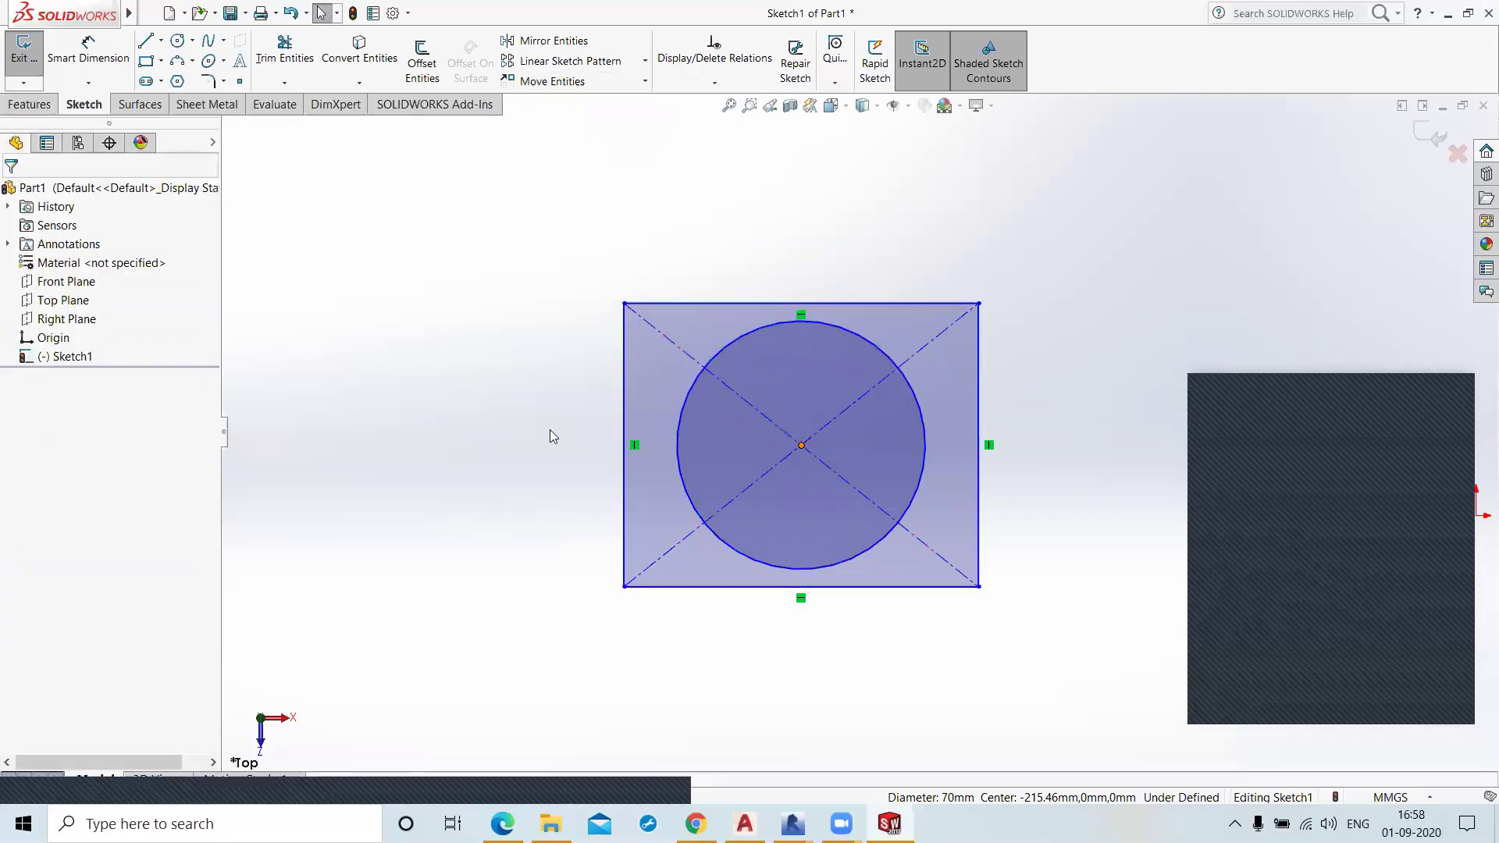
Step: Scale the undimensioned rectangle and its inner circle by a factor of 1.5 about their common centre
scroll(485, 423, "down", 2)
scroll(515, 443, "up", 2)
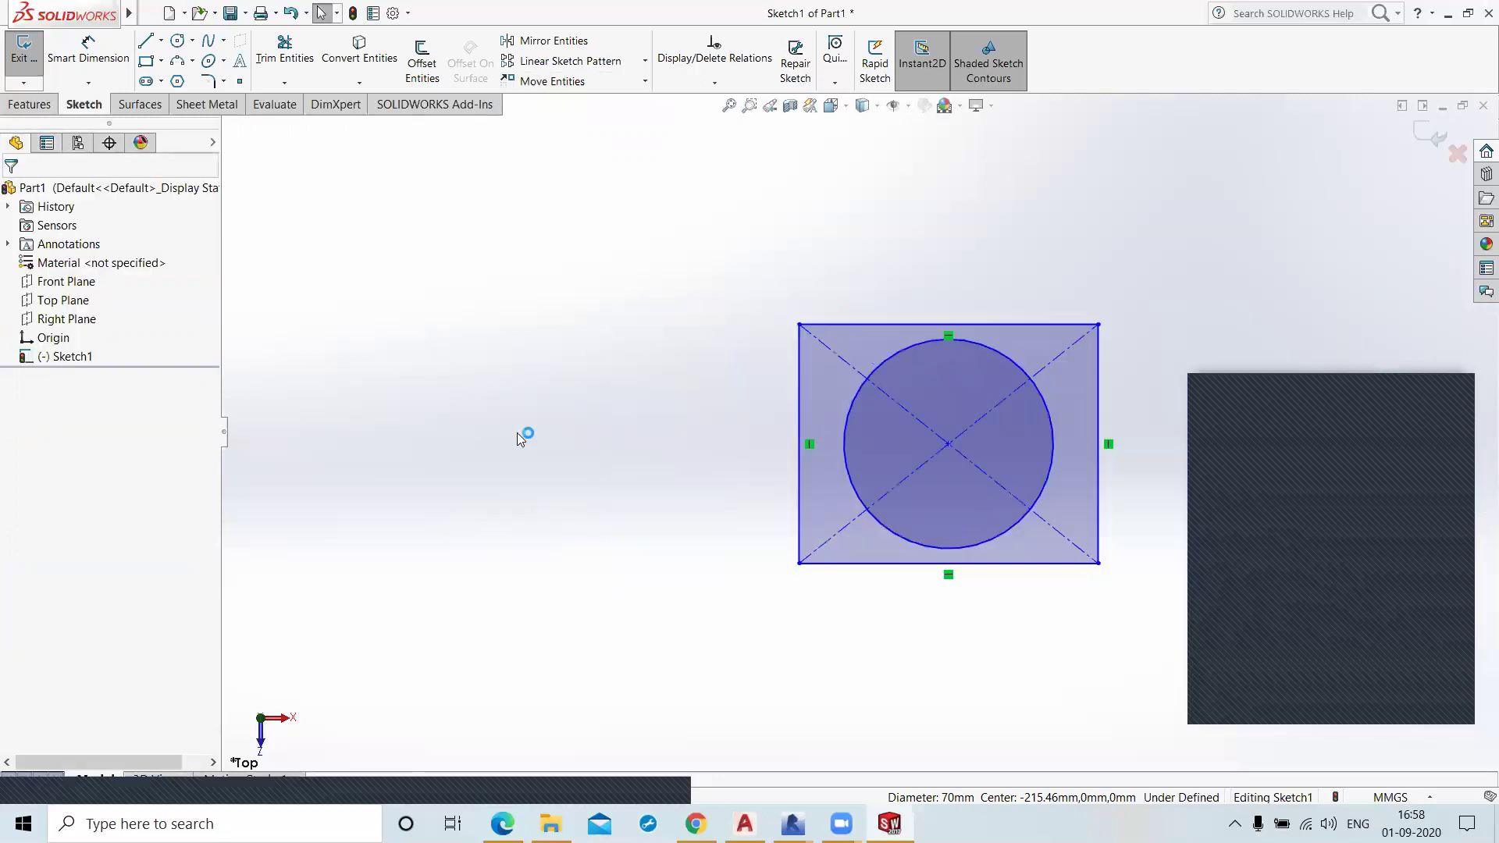
right_click(519, 397)
left_click(645, 81)
left_click_drag(1134, 639, 1148, 646)
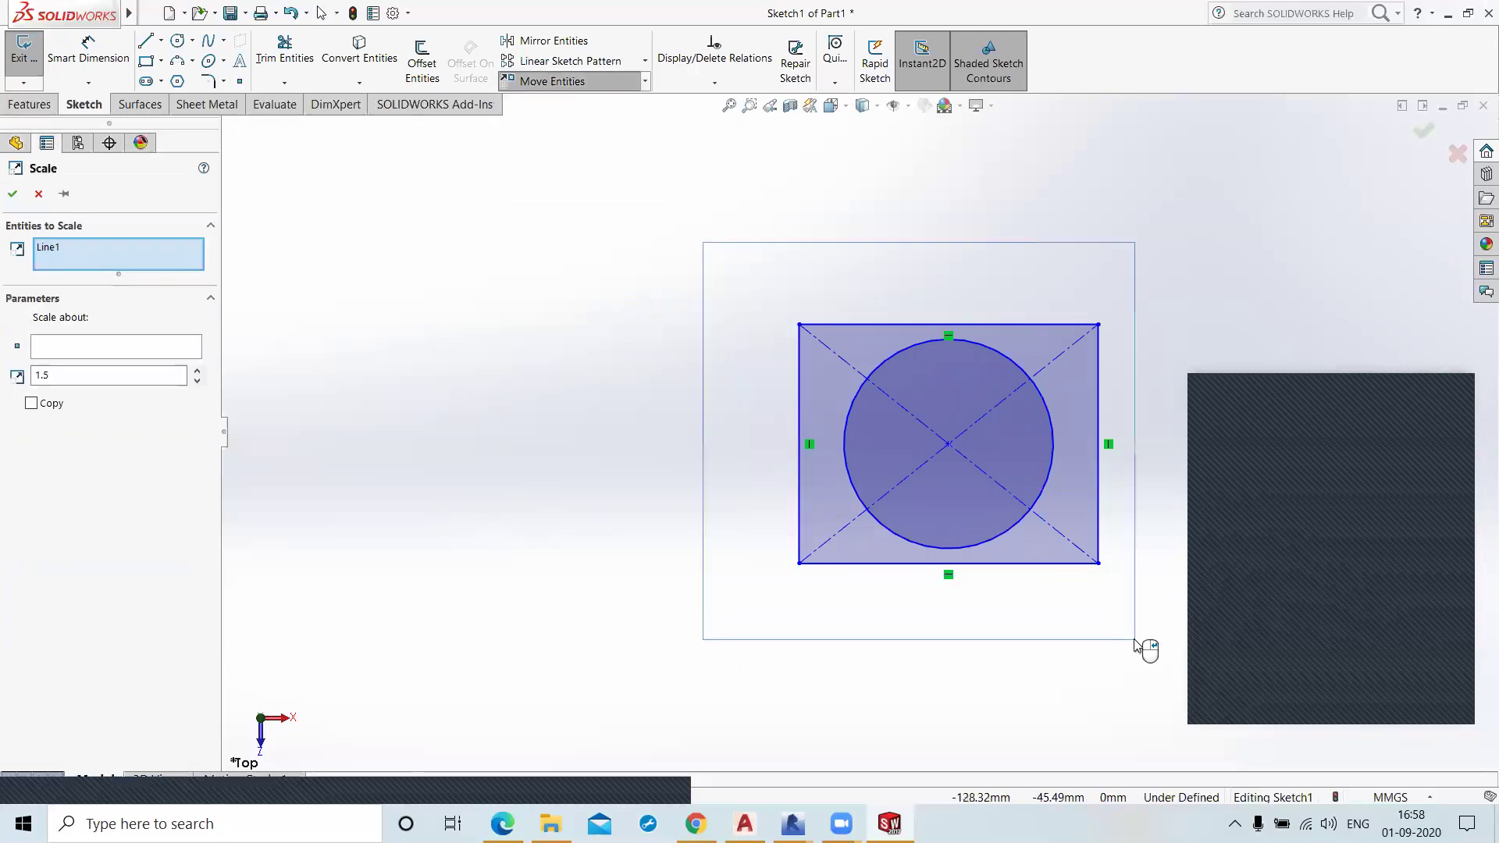
left_click(82, 445)
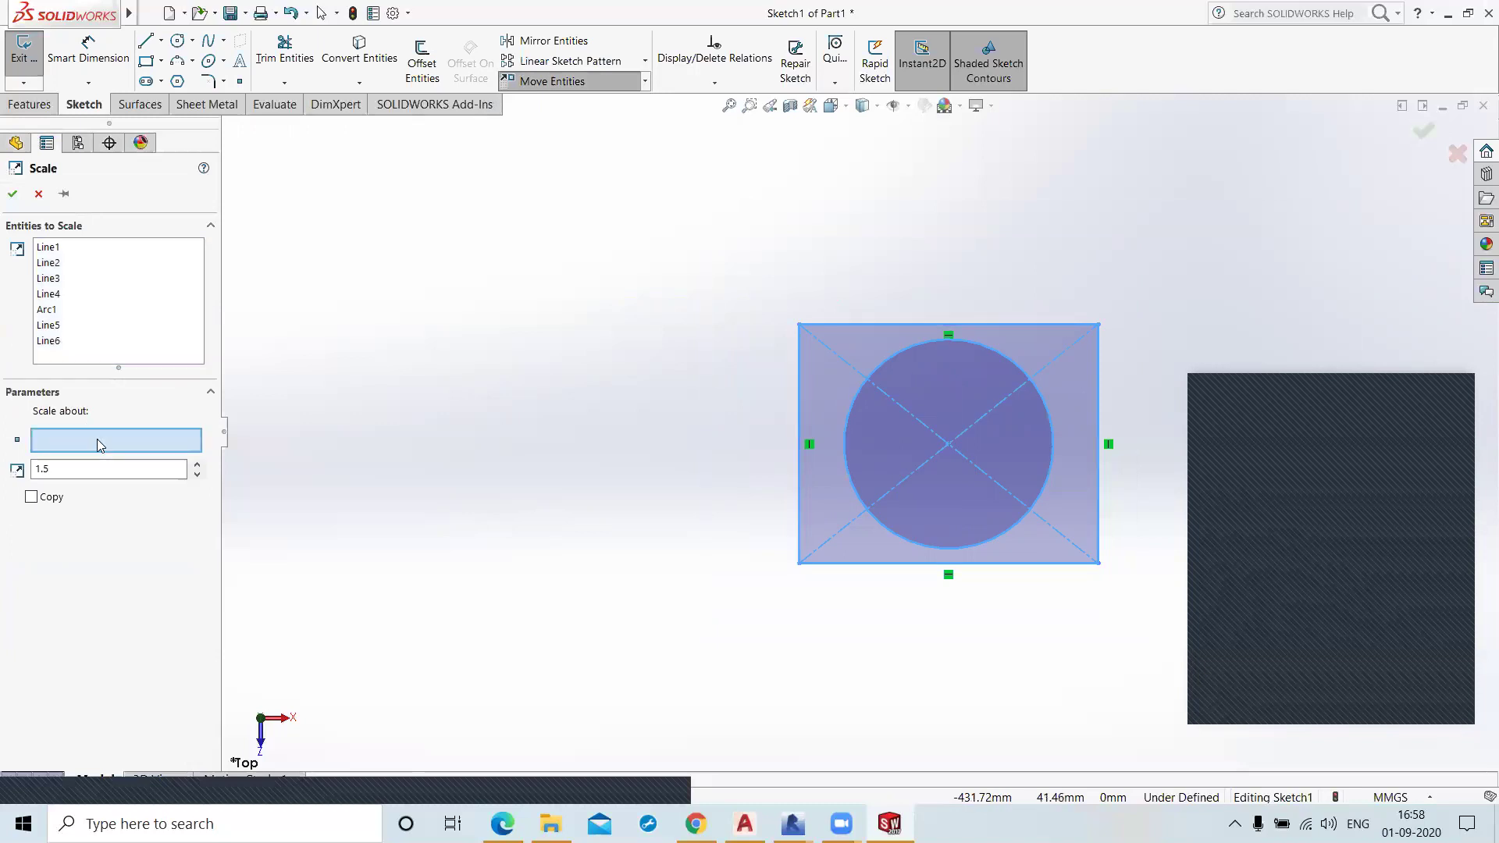
left_click(949, 444)
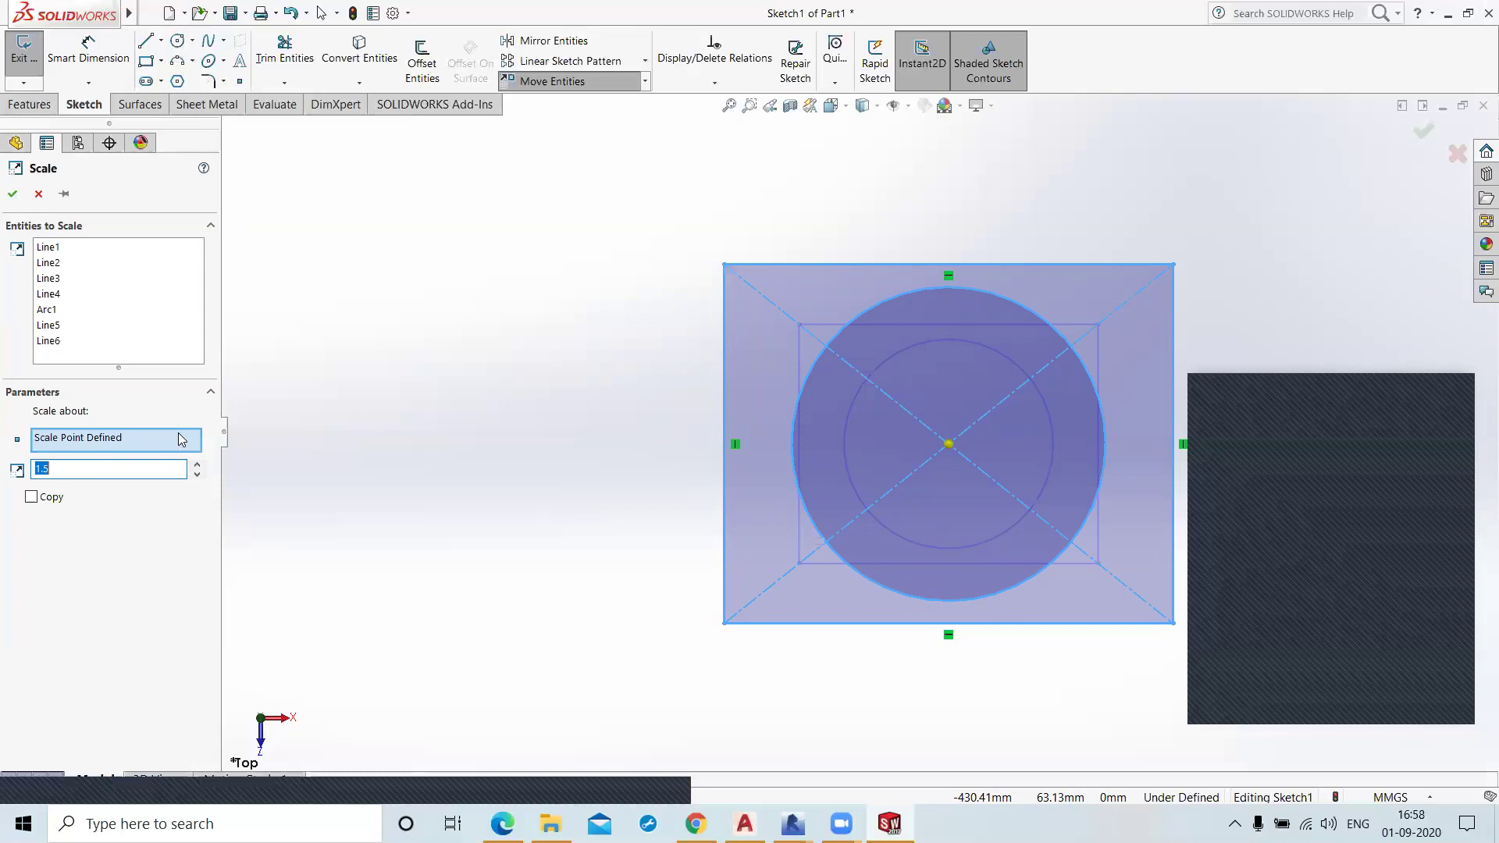
left_click(15, 195)
Step: Dimension the scaled rectangle's width above its top edge and its height beside its left edge
left_click(119, 62)
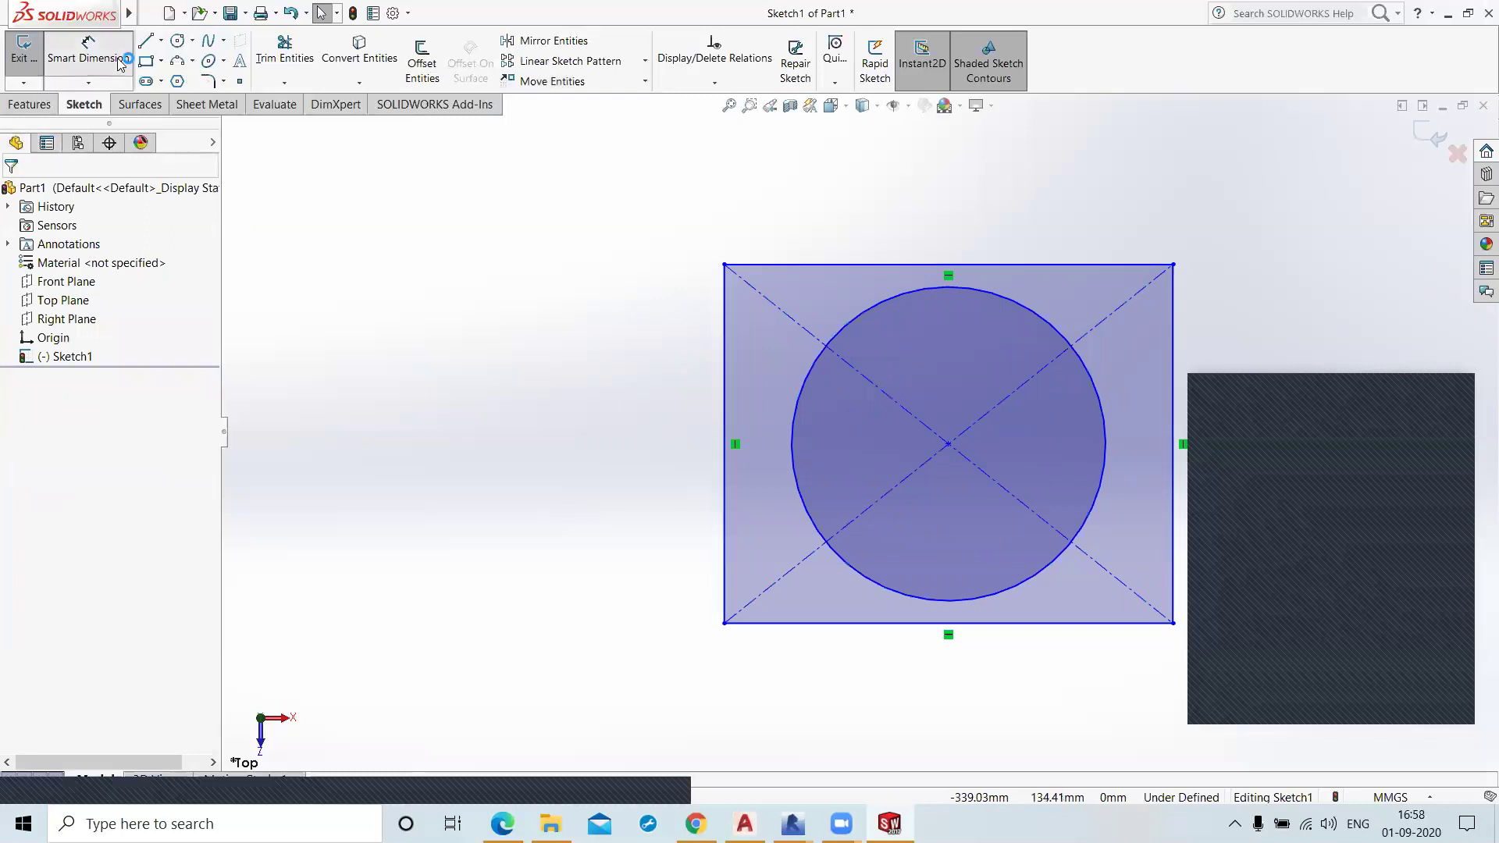
left_click(929, 264)
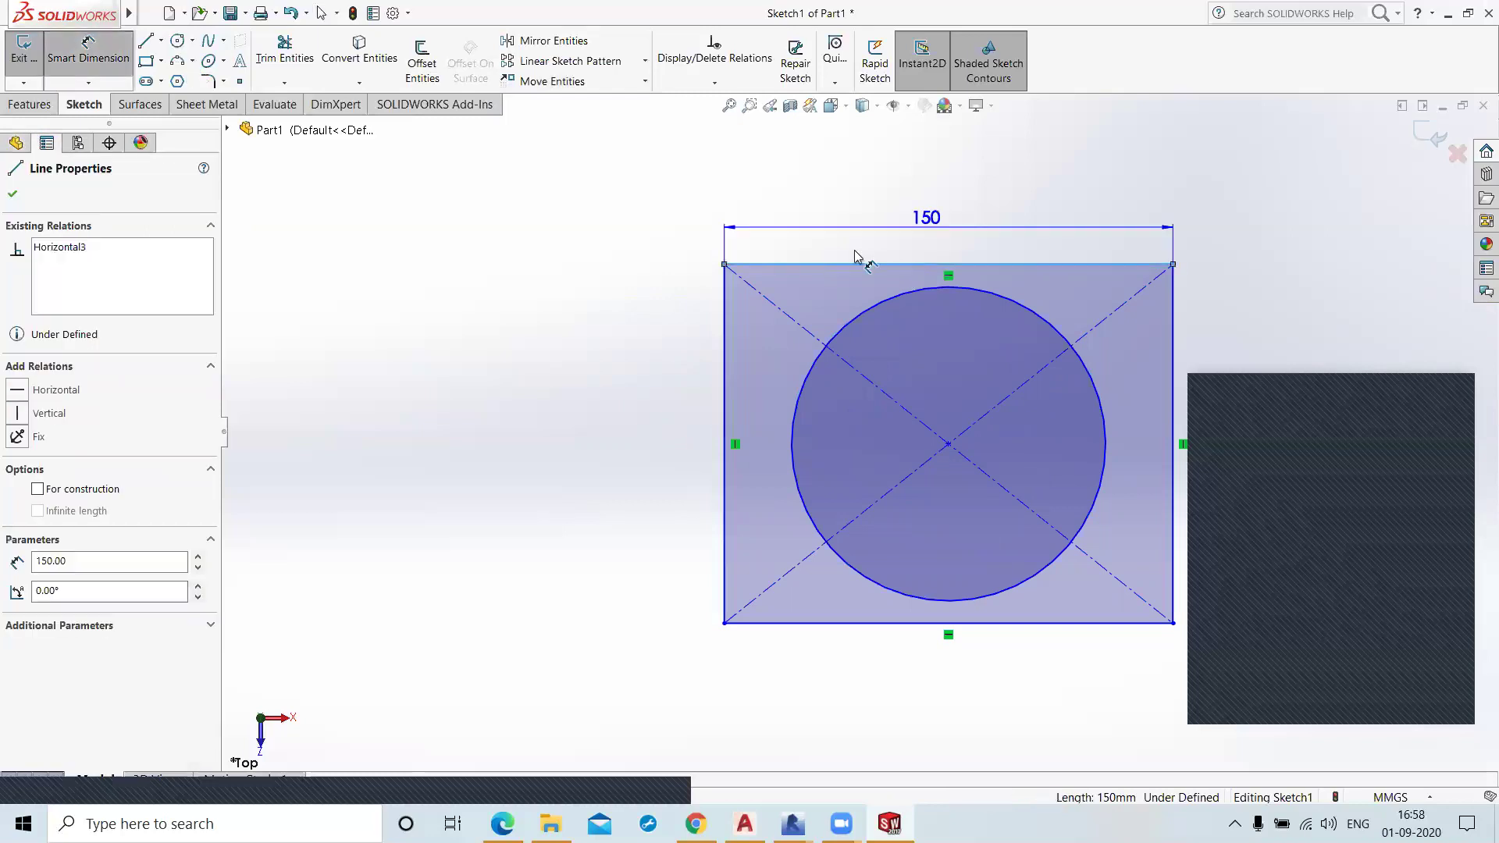
left_click(895, 226)
key("Return")
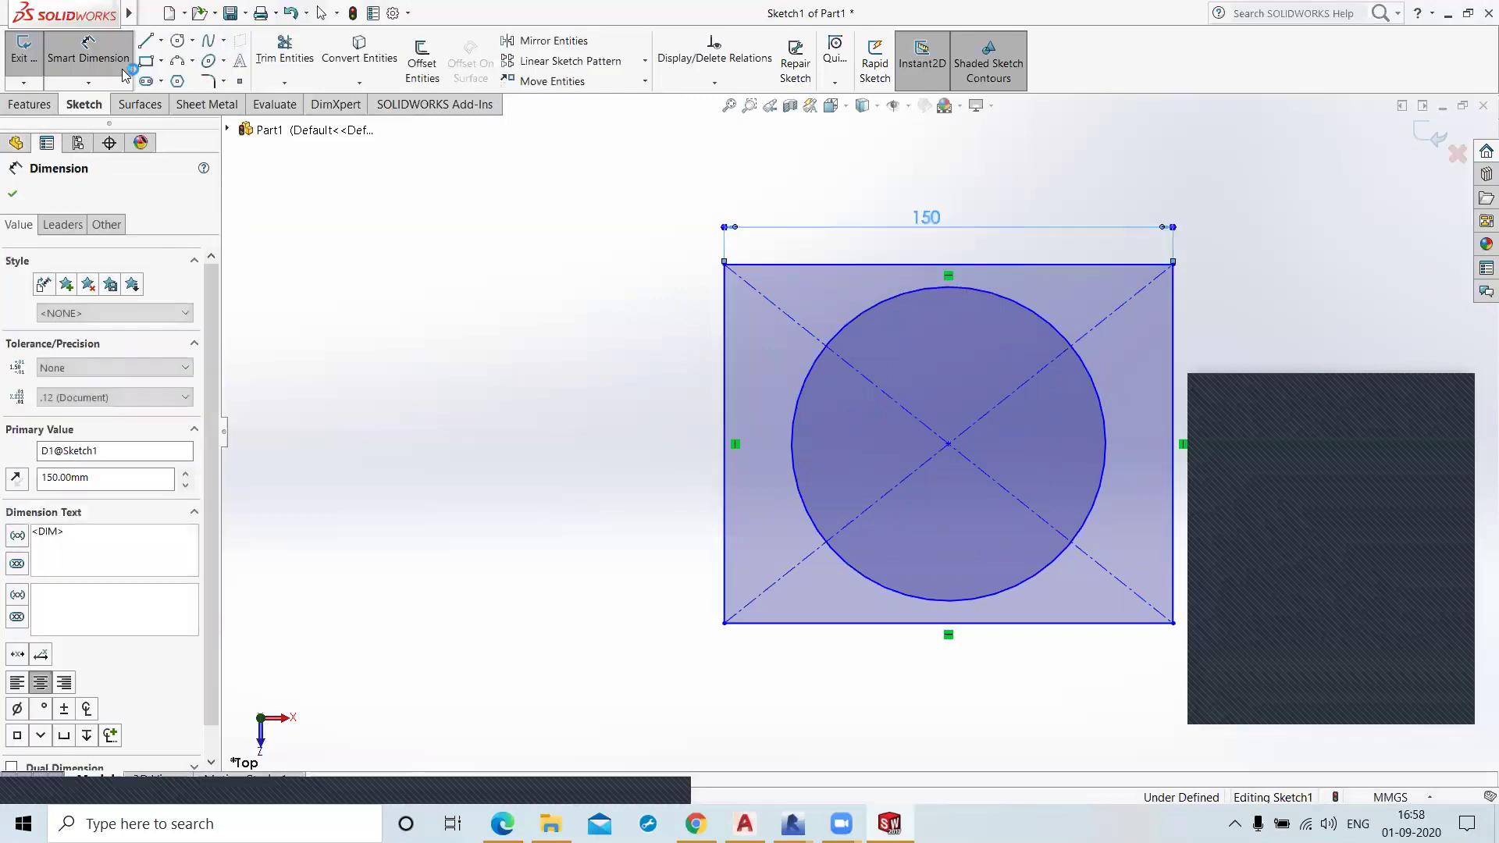
left_click(727, 387)
left_click(653, 418)
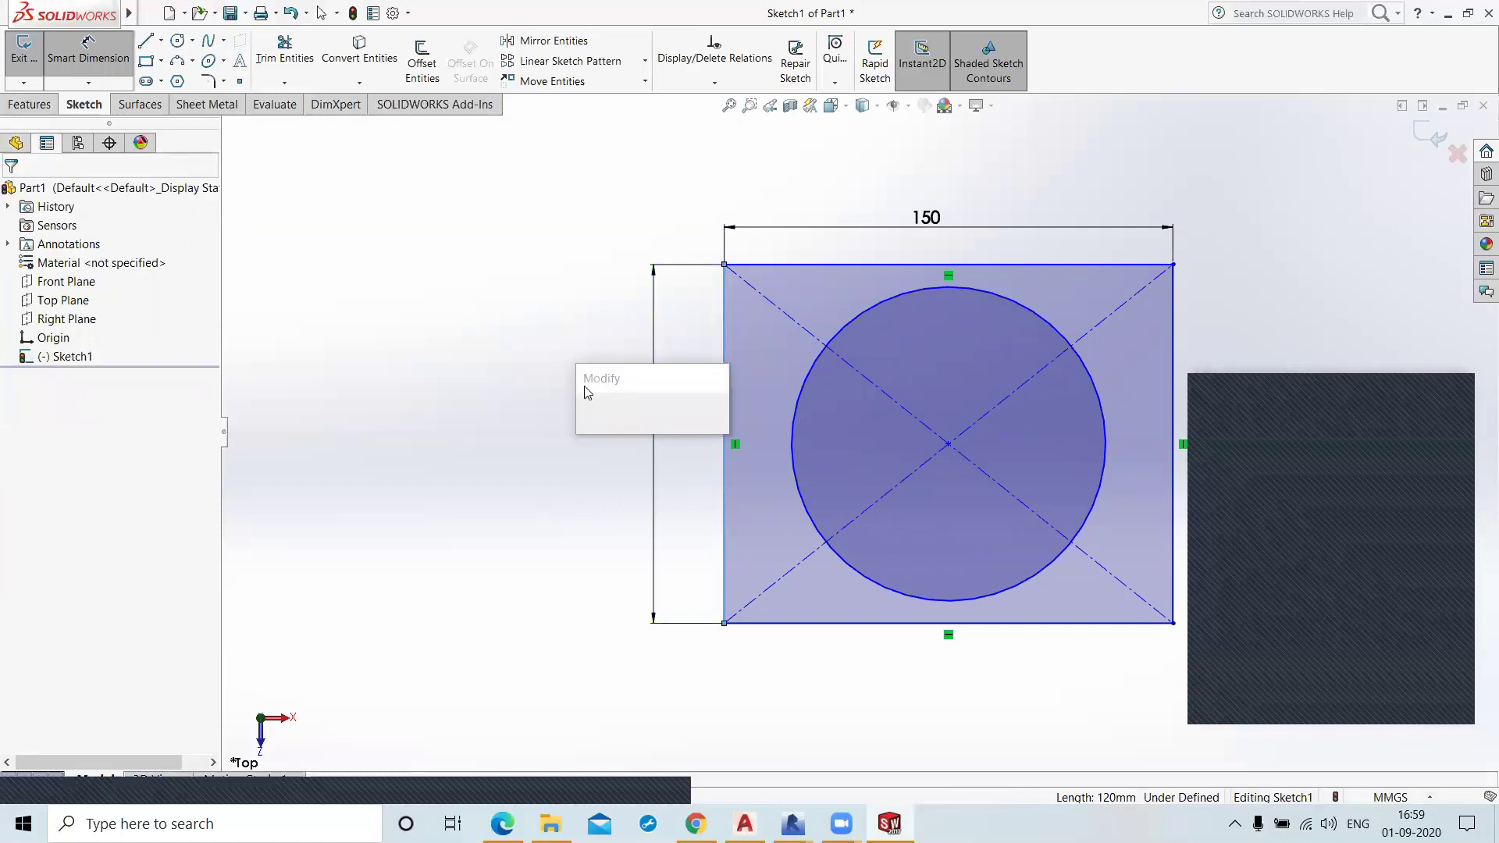
key("Return")
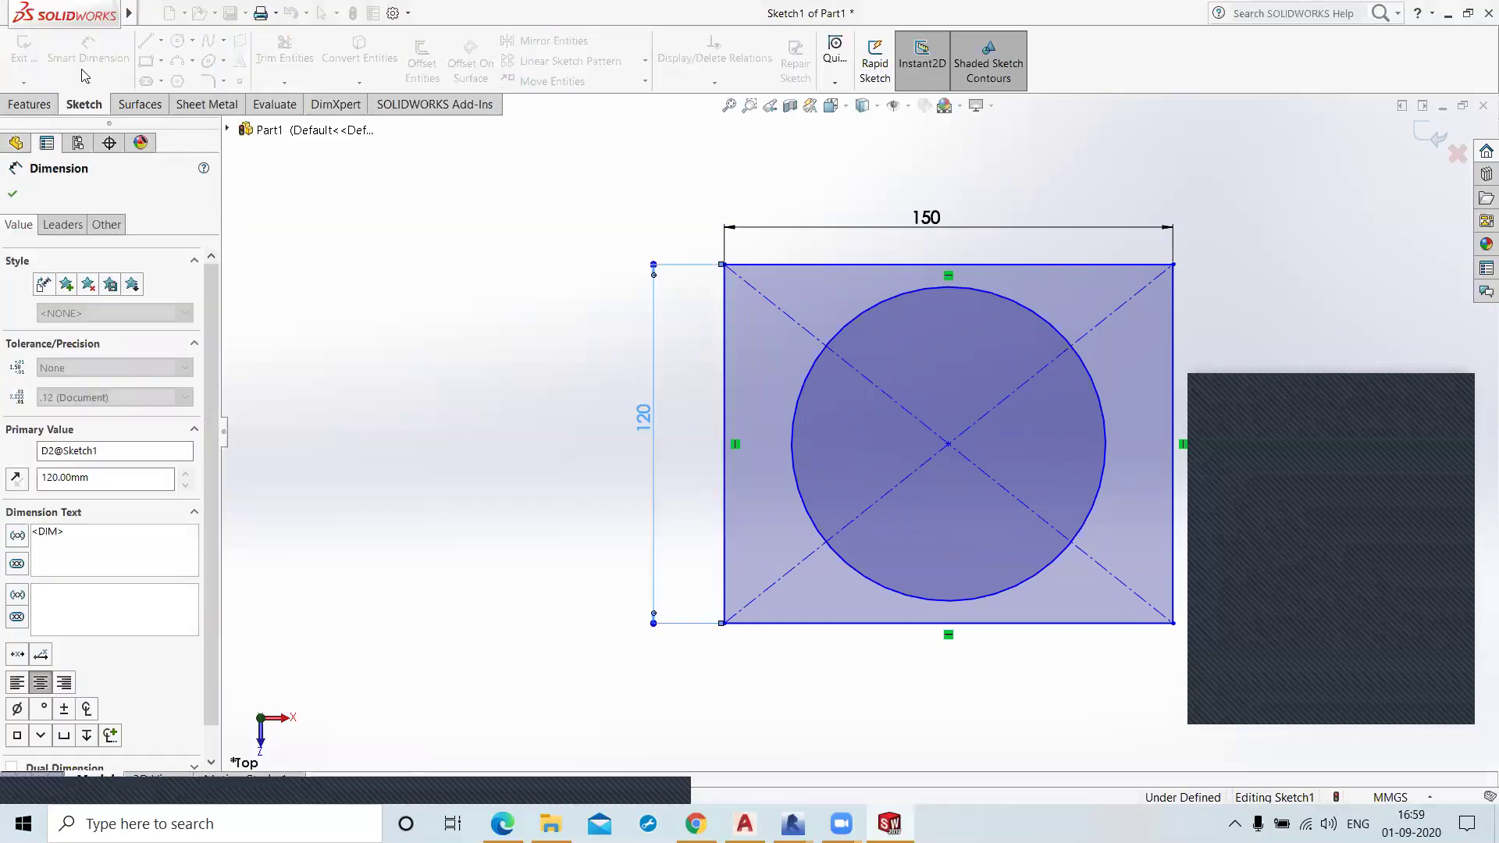
Step: Dimension the scaled circle's diameter, placing the dimension below the rectangle
left_click(873, 316)
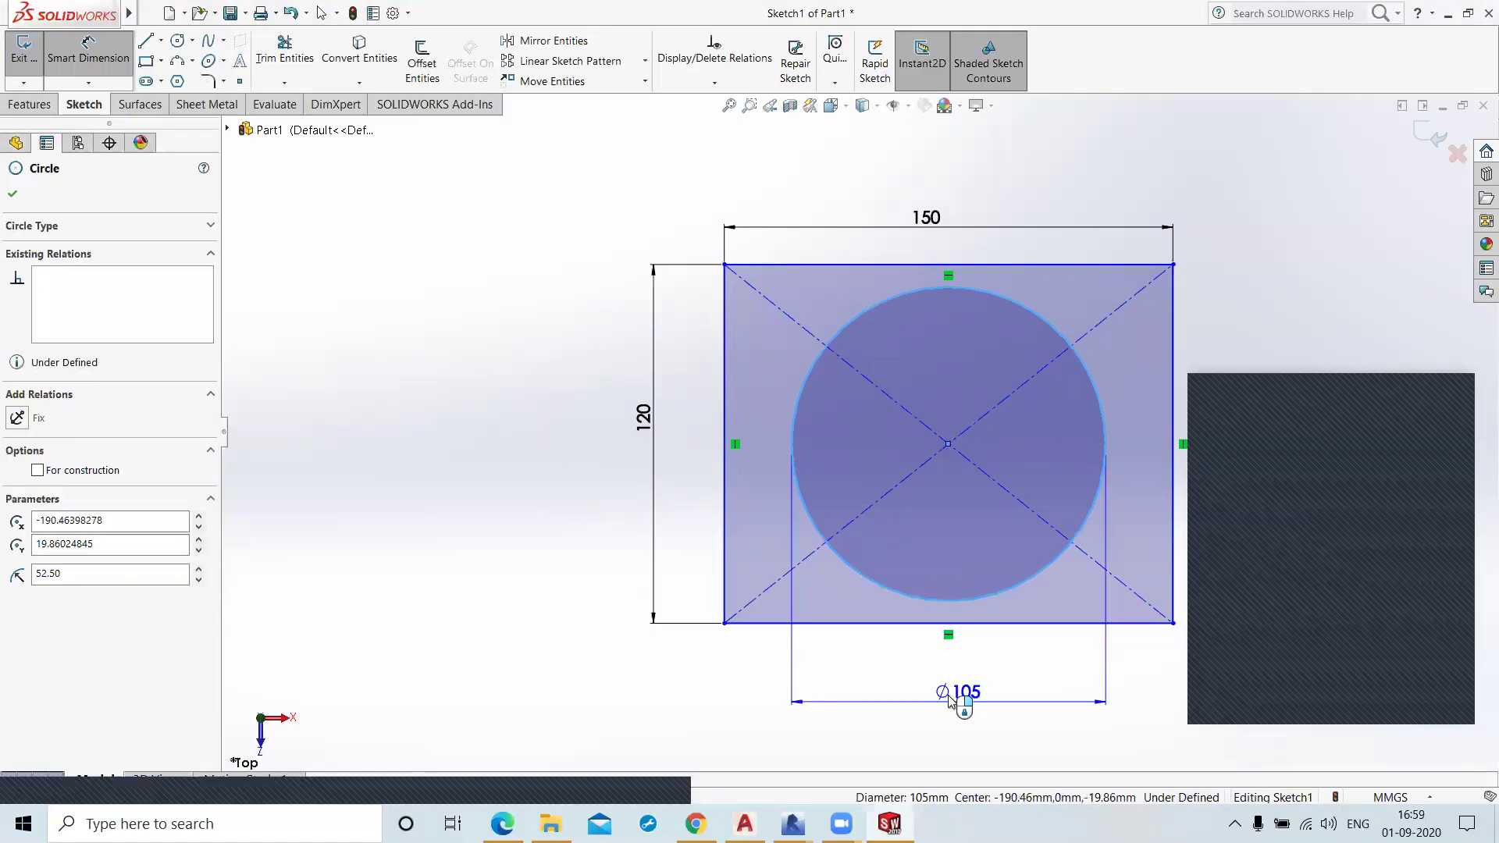
left_click(904, 717)
key("Return")
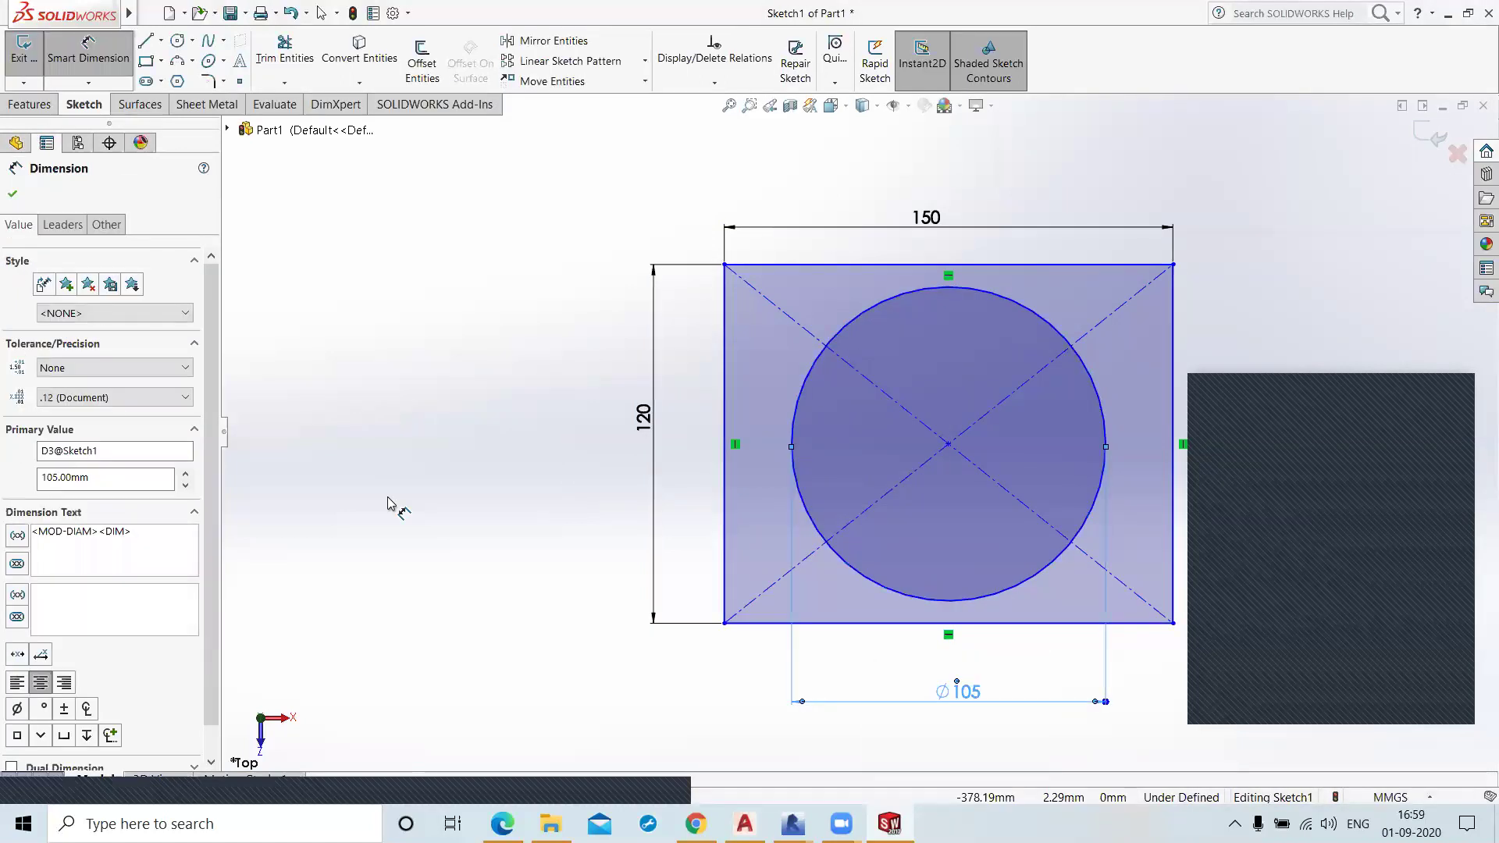
Step: Try stretching the dimensioned rectangle's lower-right corner horizontally outward with Stretch Entities, and undo the stretch
scroll(394, 508, "up", 1)
scroll(971, 459, "up", 2)
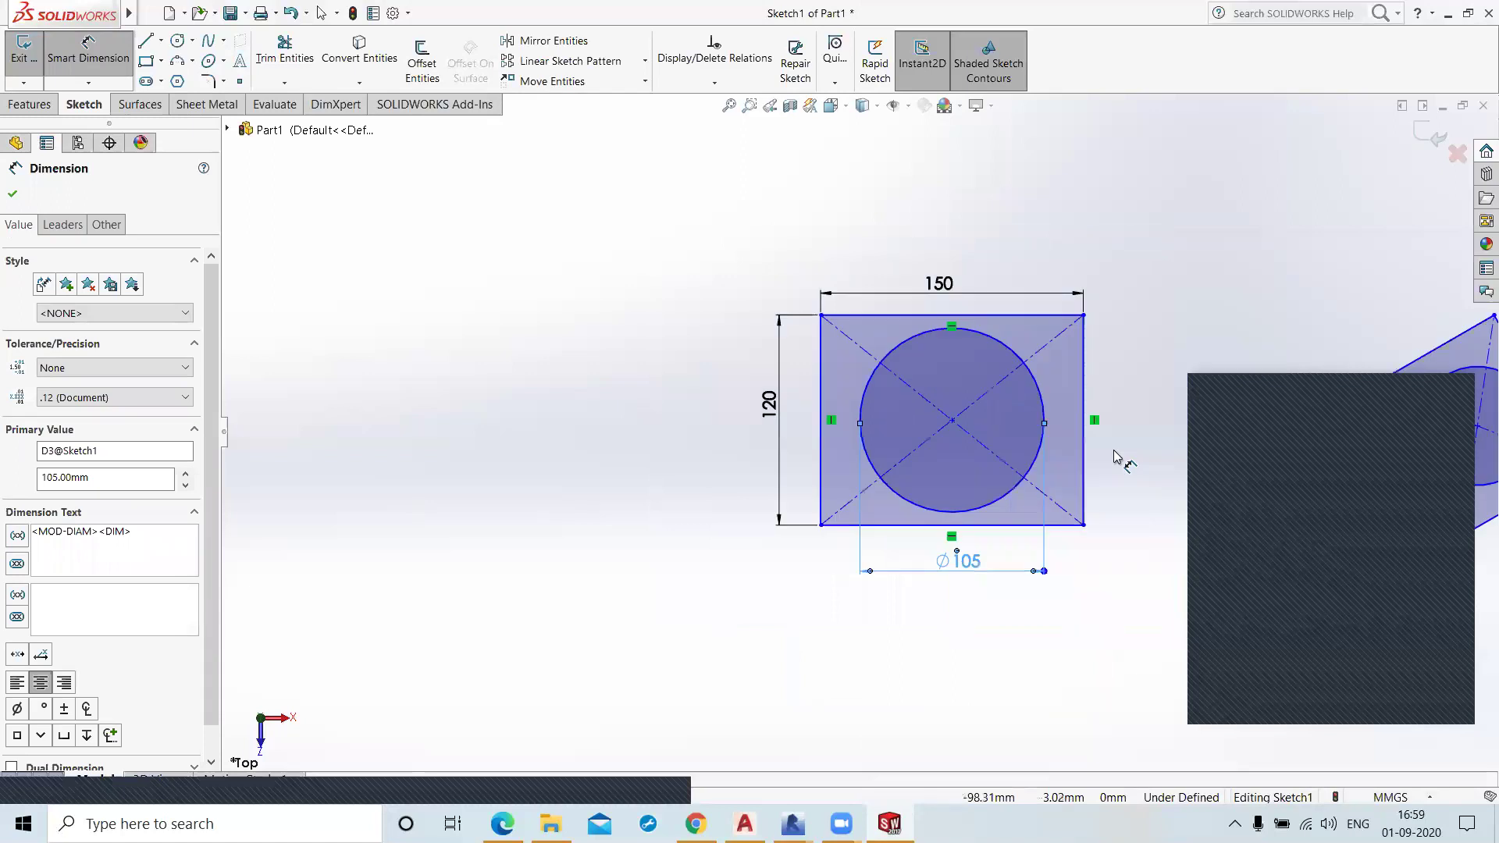
scroll(1103, 456, "down", 2)
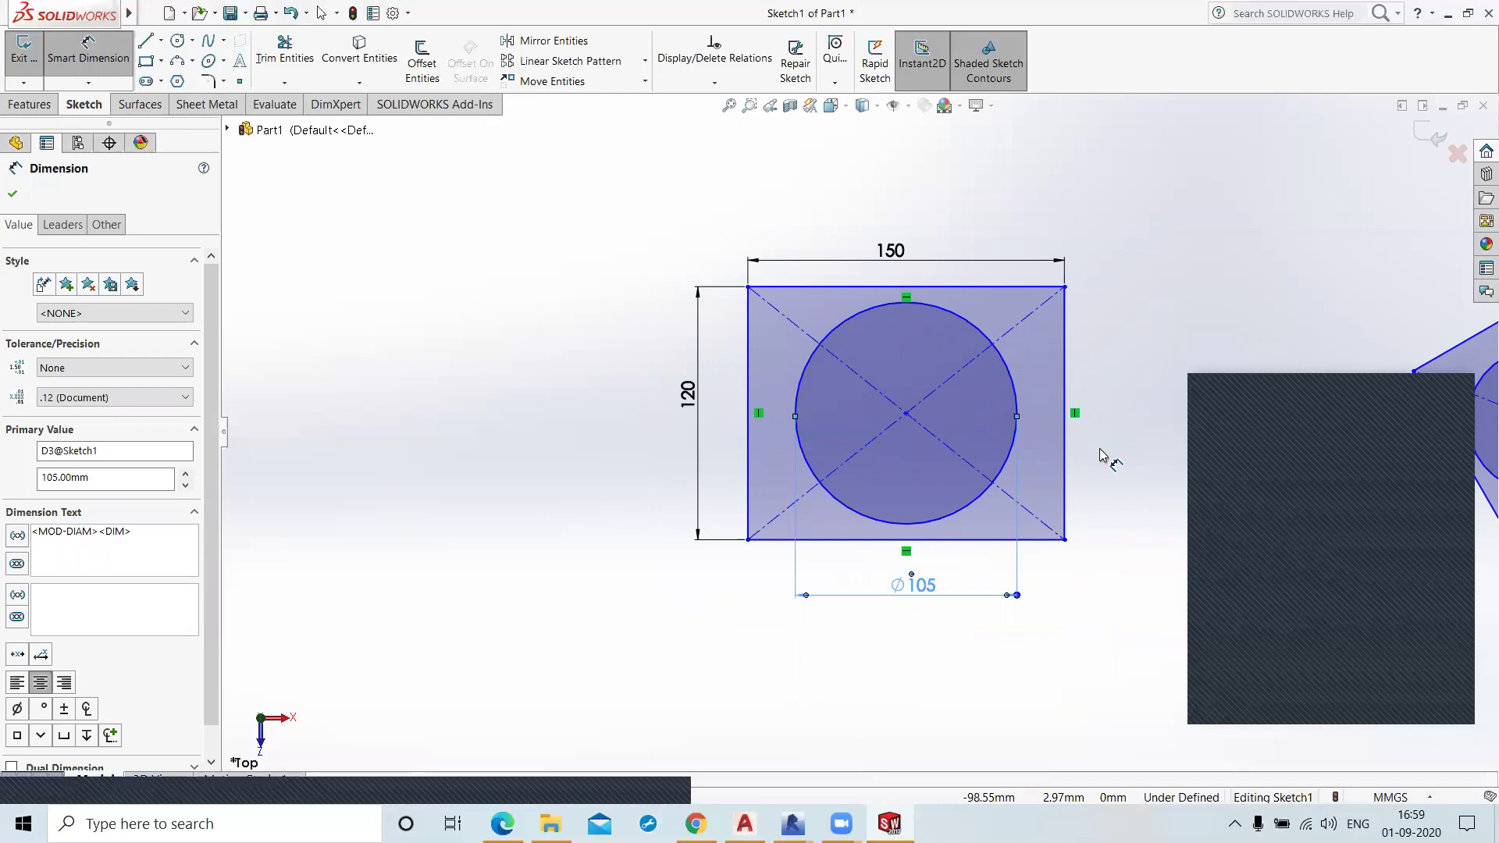
left_click(646, 82)
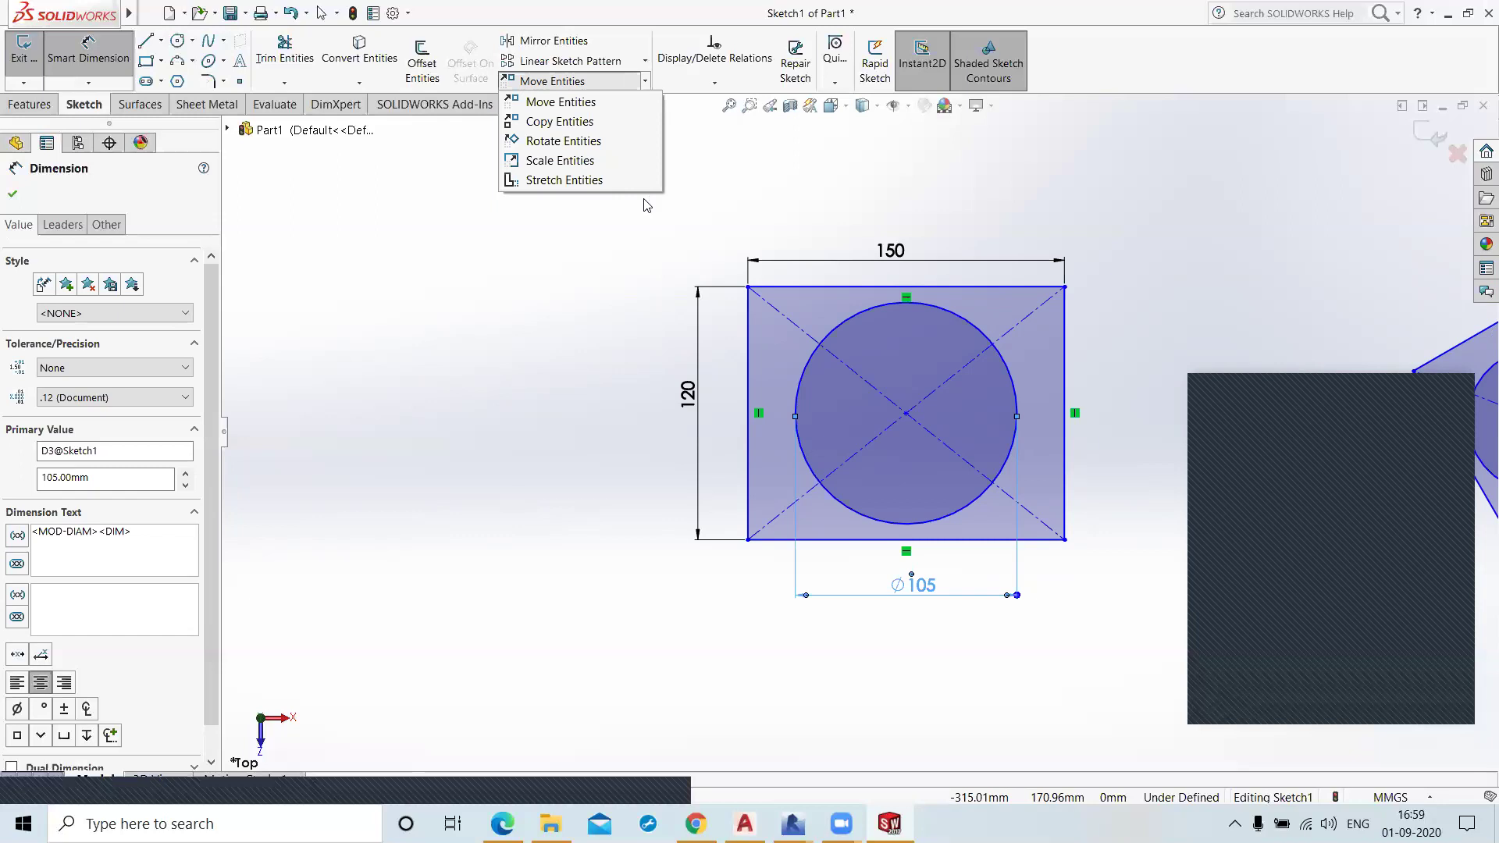
left_click(586, 180)
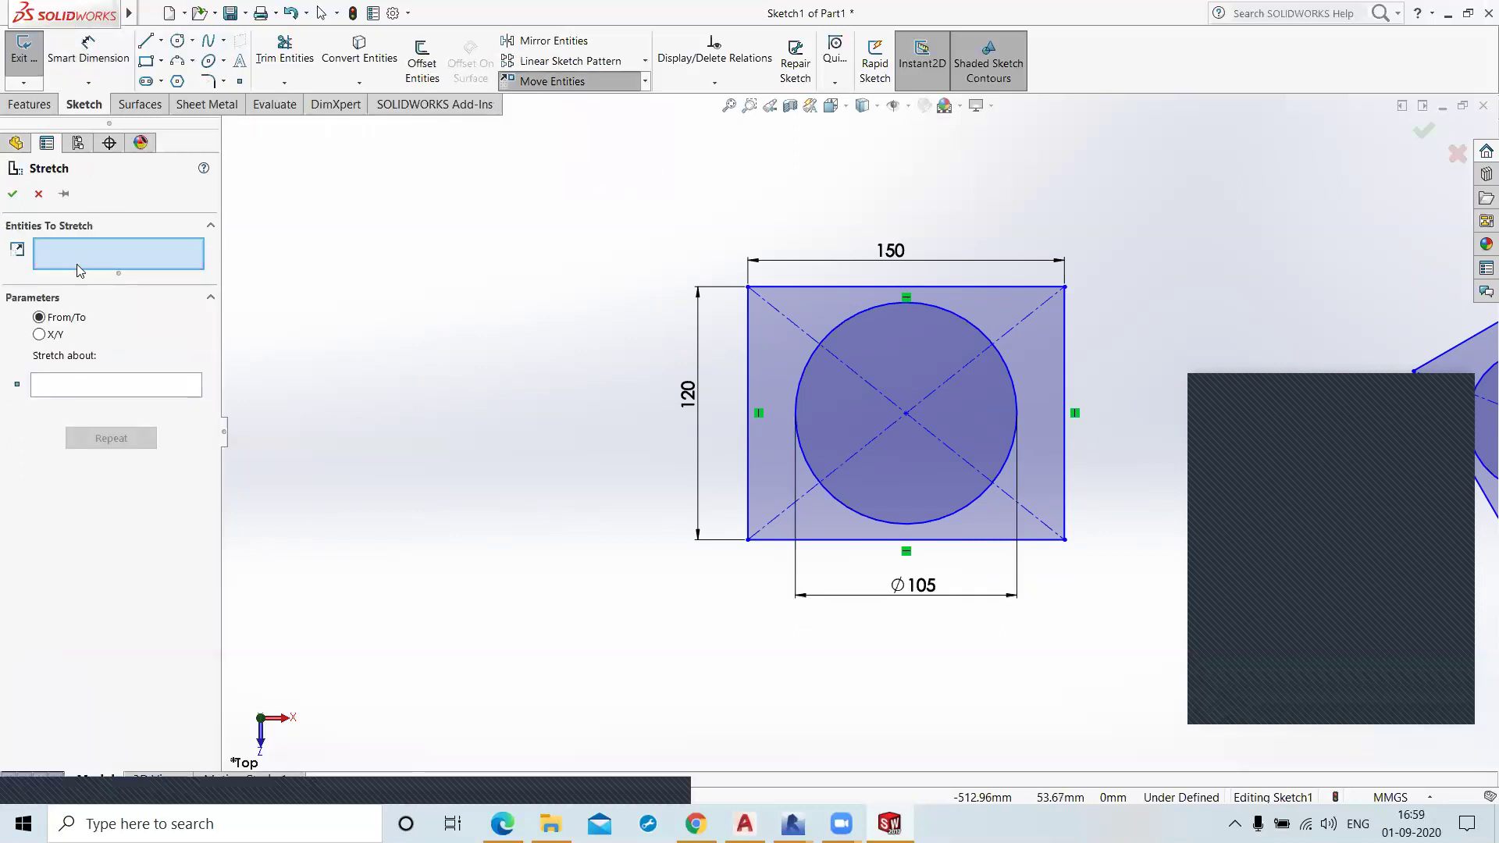
left_click_drag(1124, 593, 1029, 501)
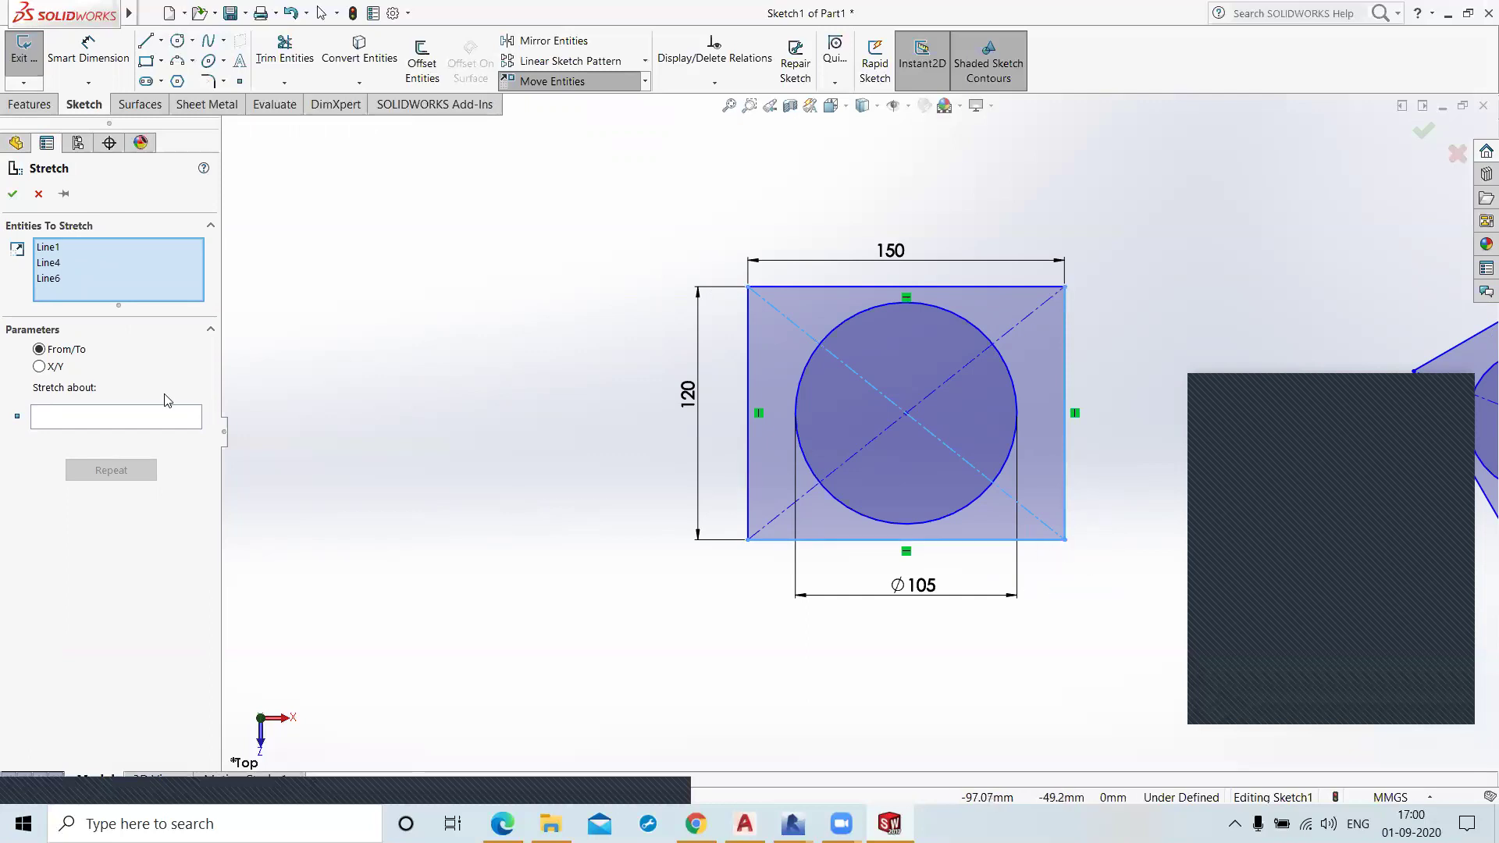
right_click(903, 549)
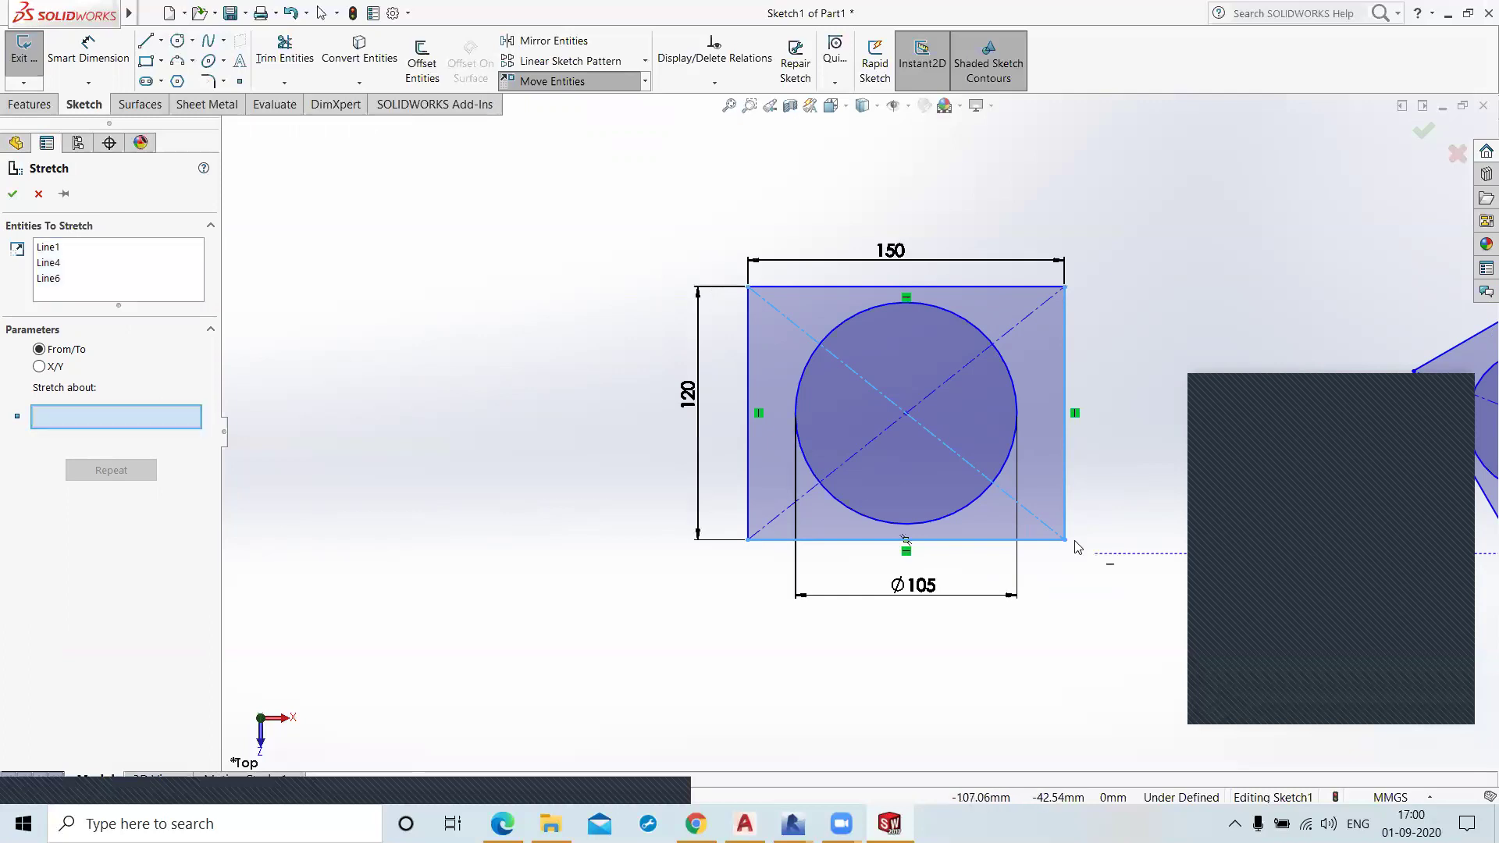
left_click(1131, 643)
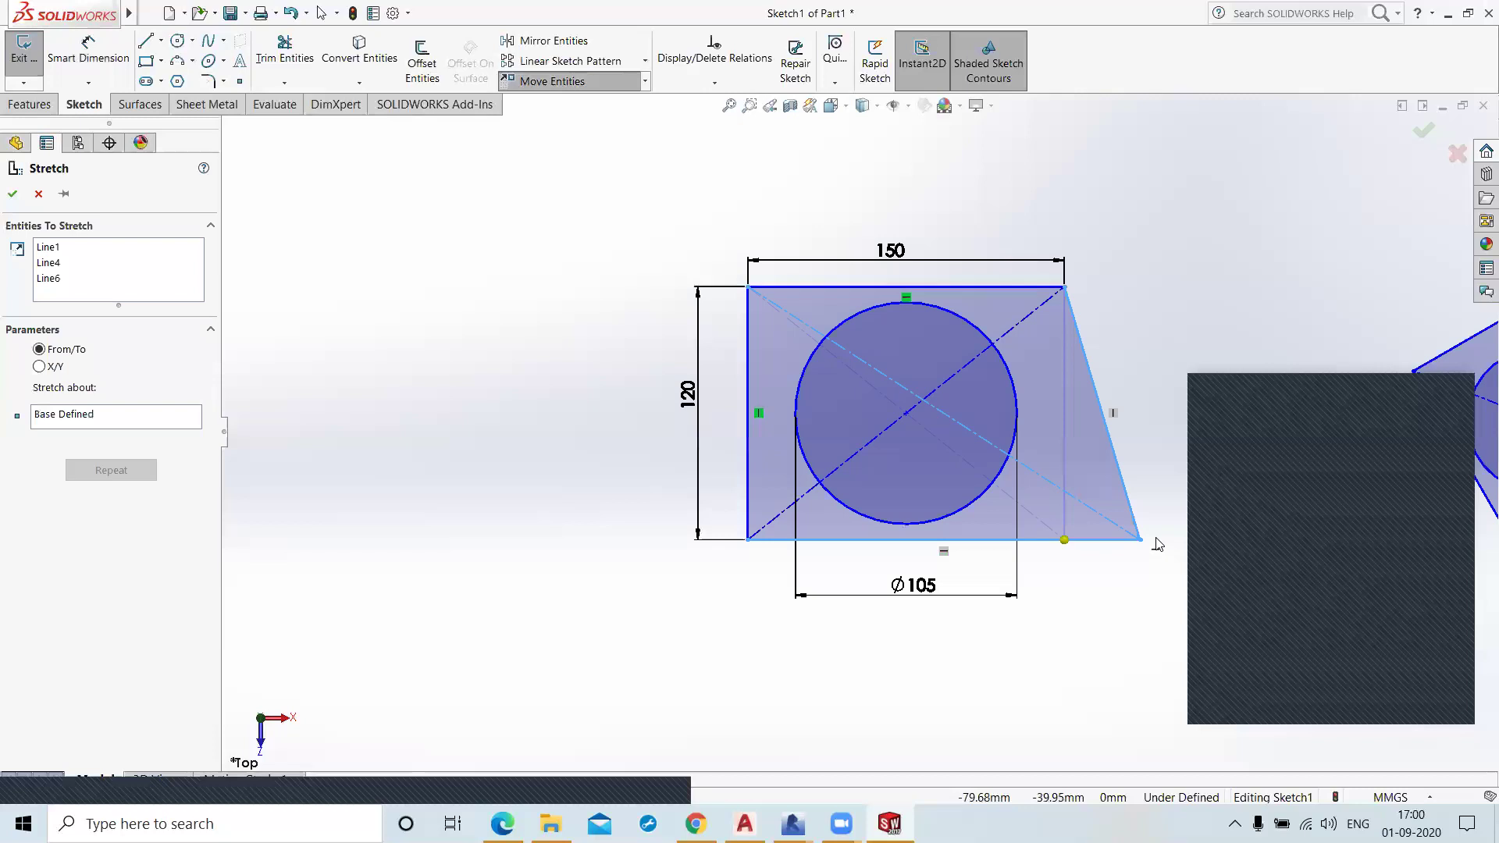
left_click(992, 542)
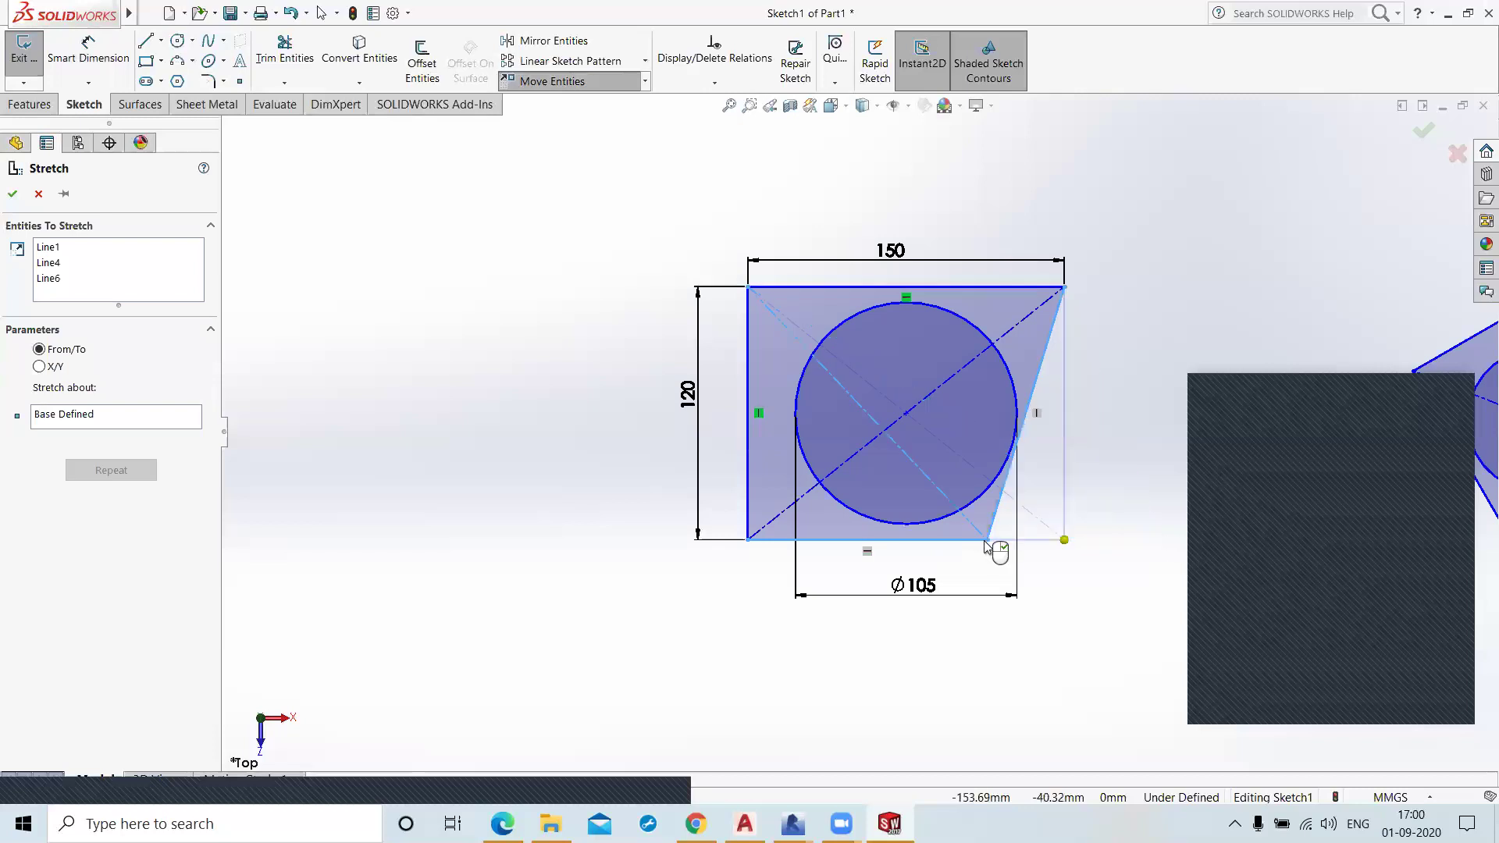
left_click(1084, 685)
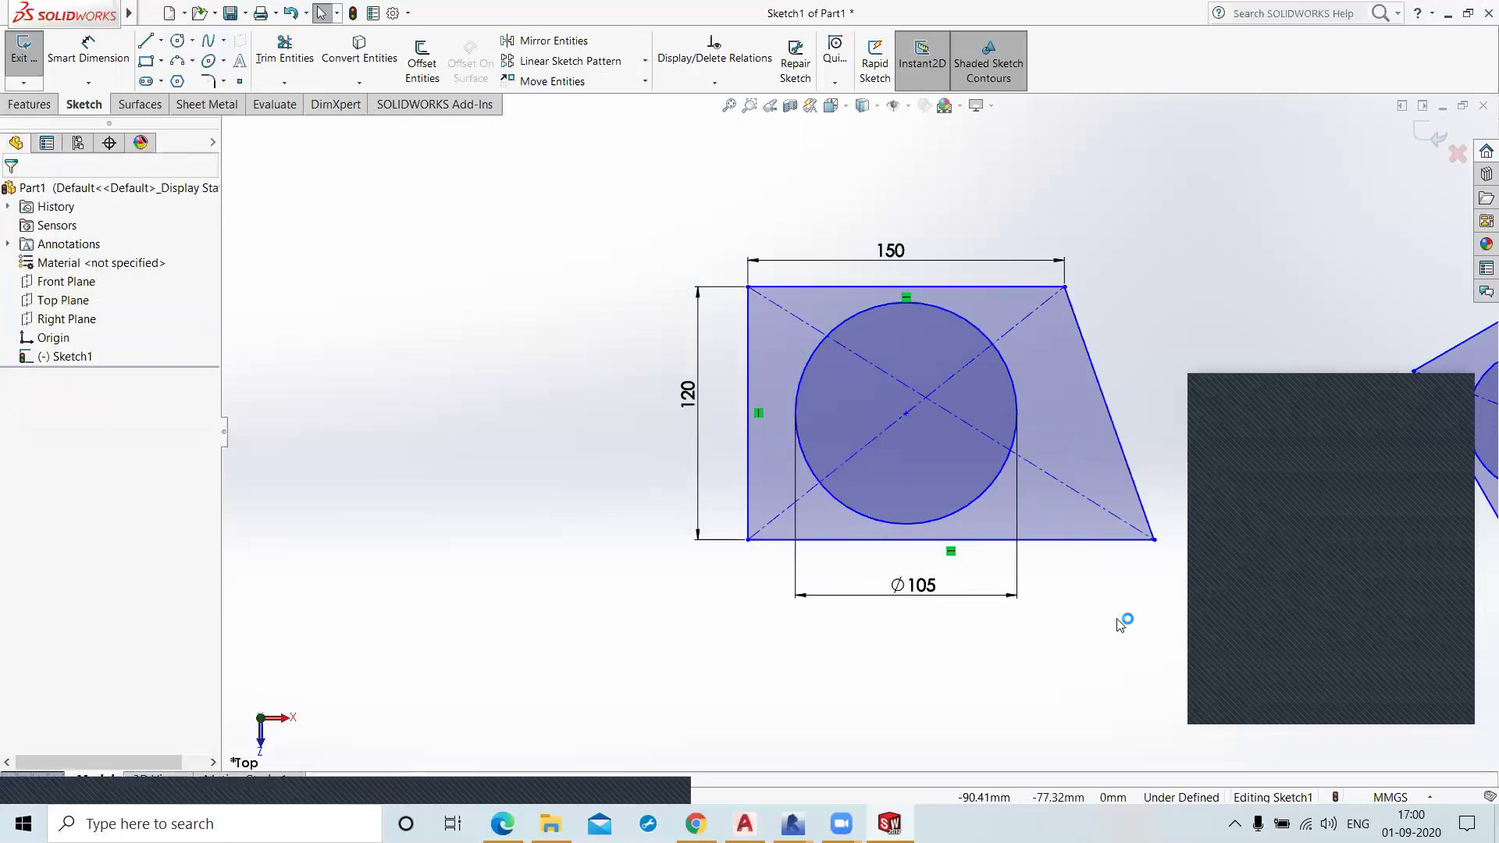
key("ctrl+z")
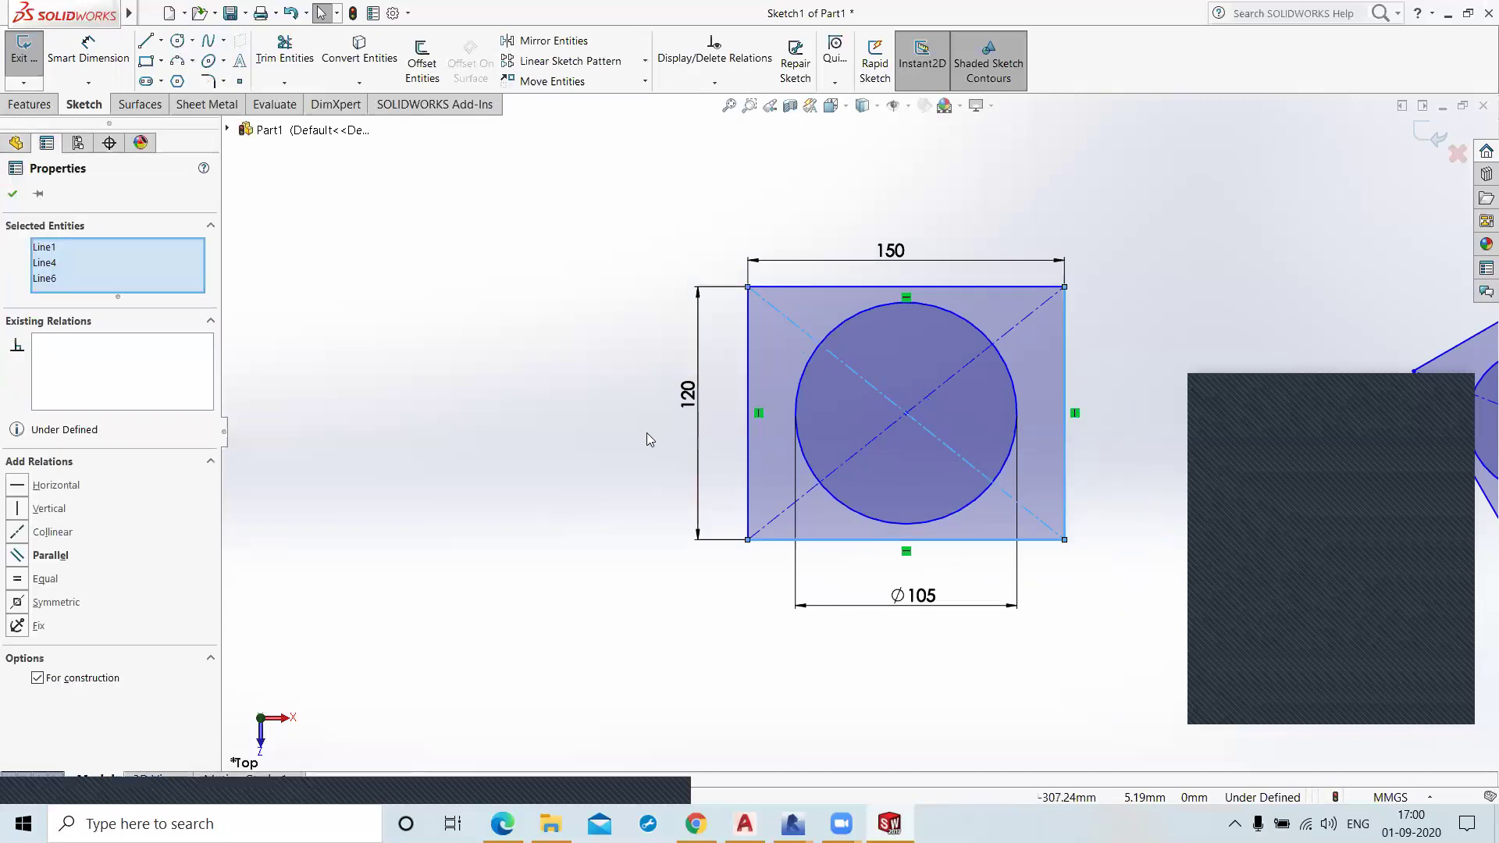
left_click(516, 397)
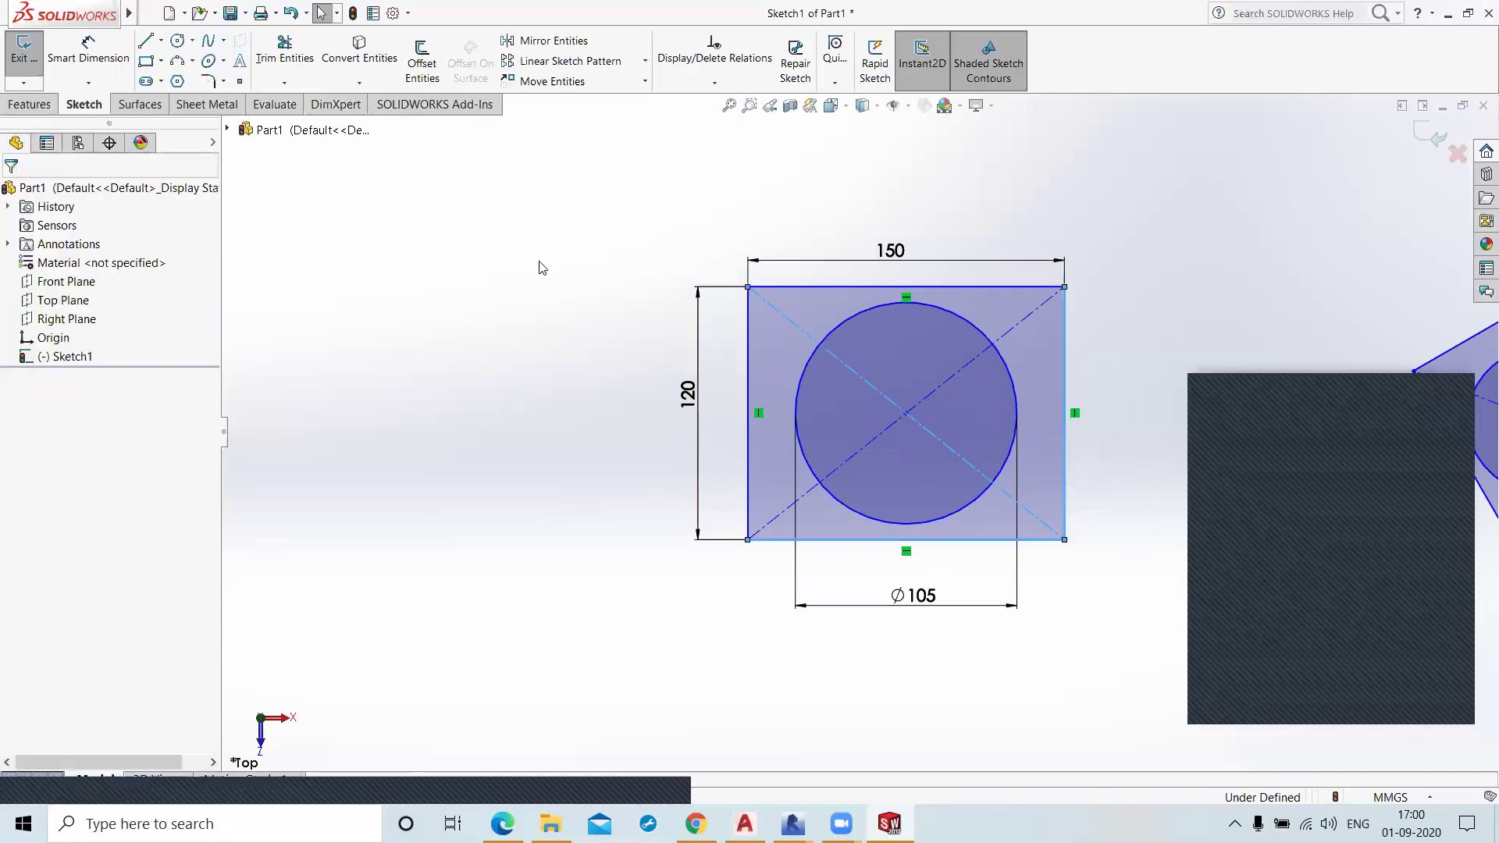
Step: Stretch the rectangle's right side horizontally outward from its lower-right corner, making the rectangle about 223 mm wide and leaving the circle unselected
left_click(645, 82)
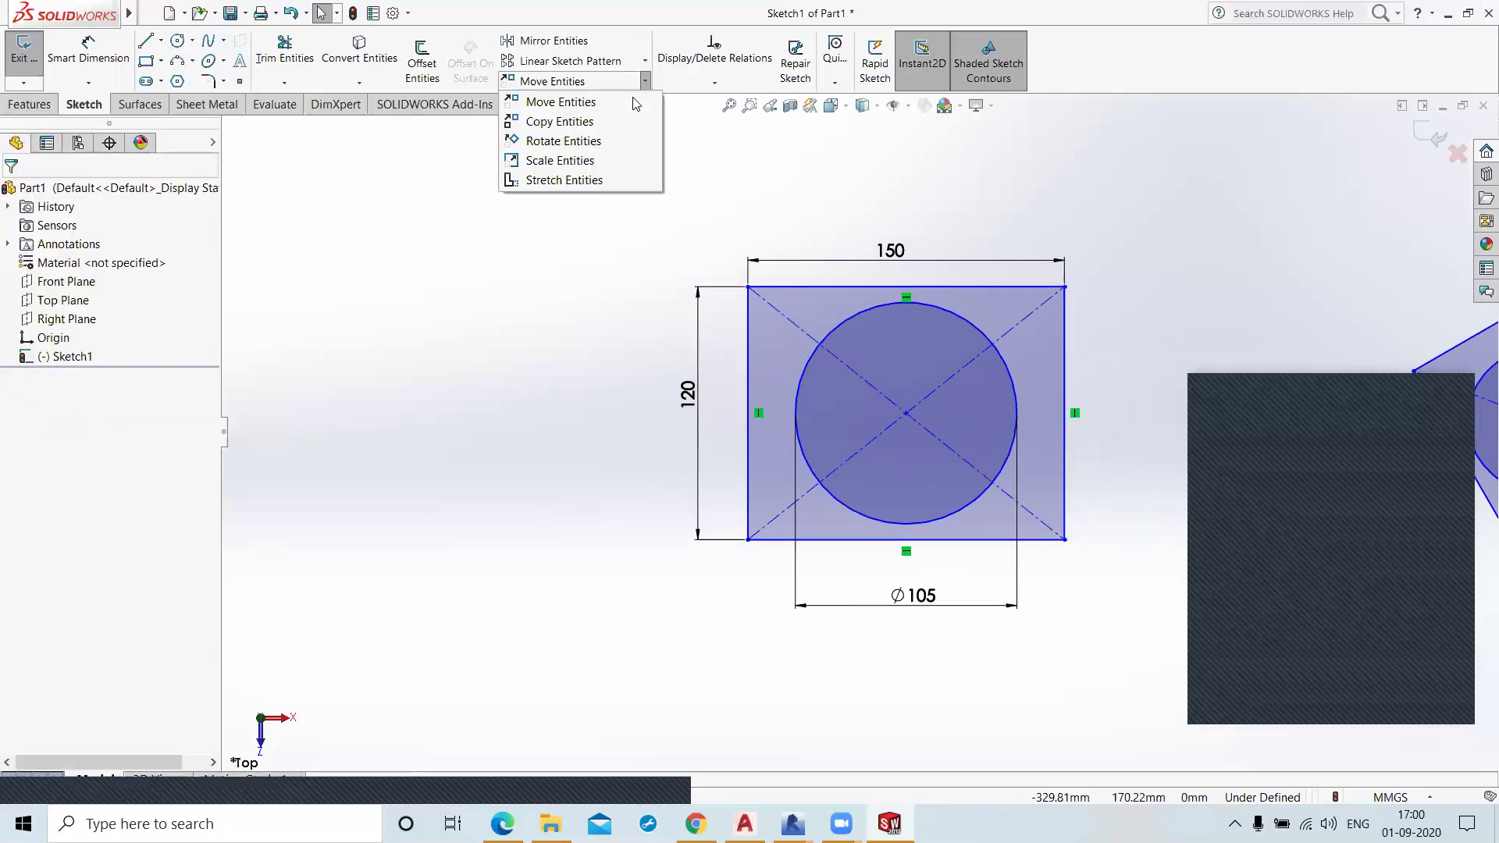
left_click(561, 180)
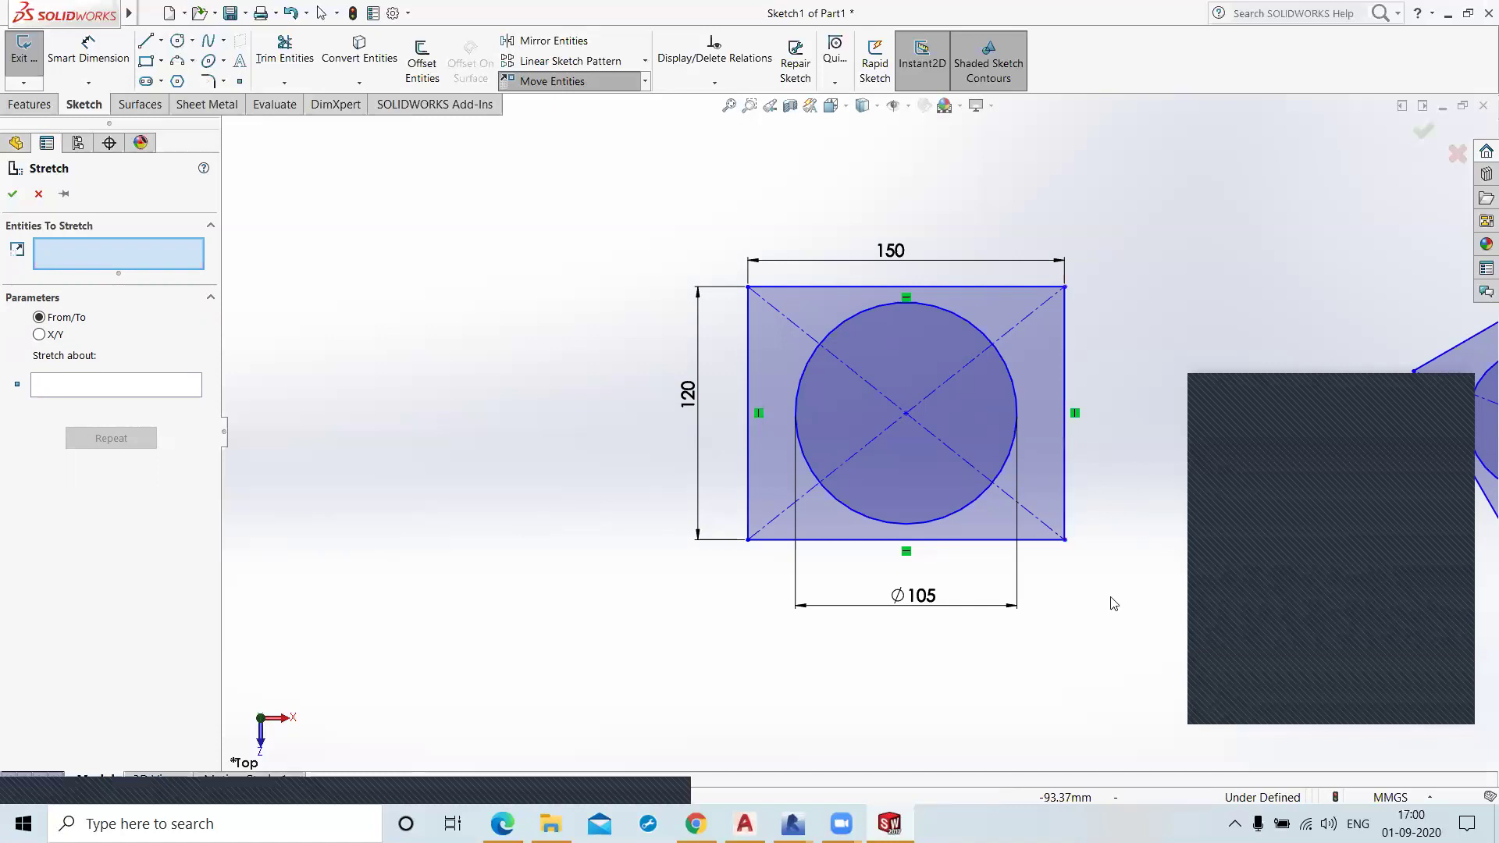
left_click_drag(1111, 598, 1028, 504)
left_click_drag(1014, 441, 1031, 208)
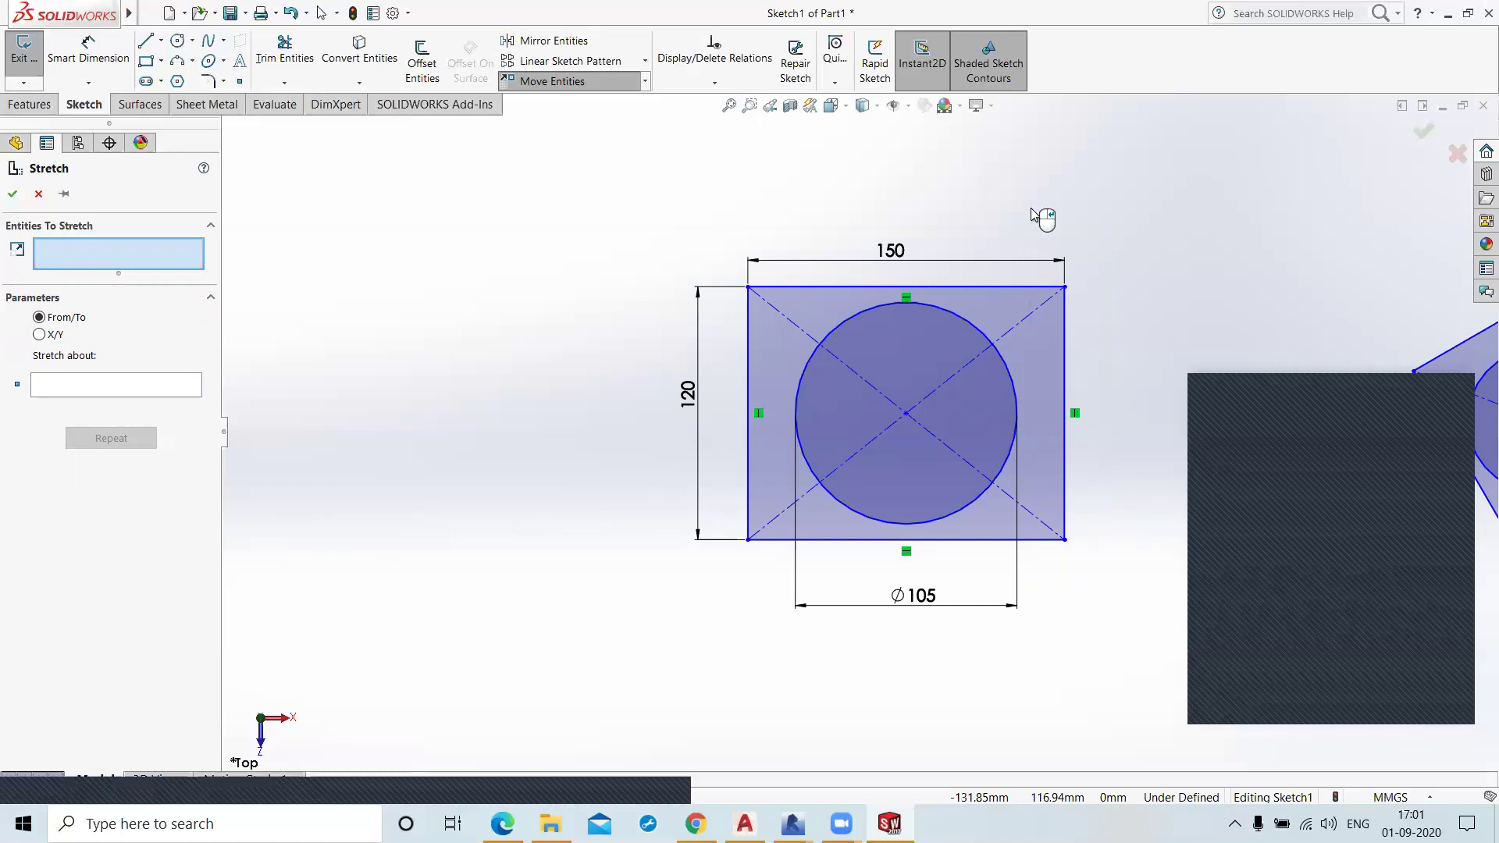
left_click(84, 445)
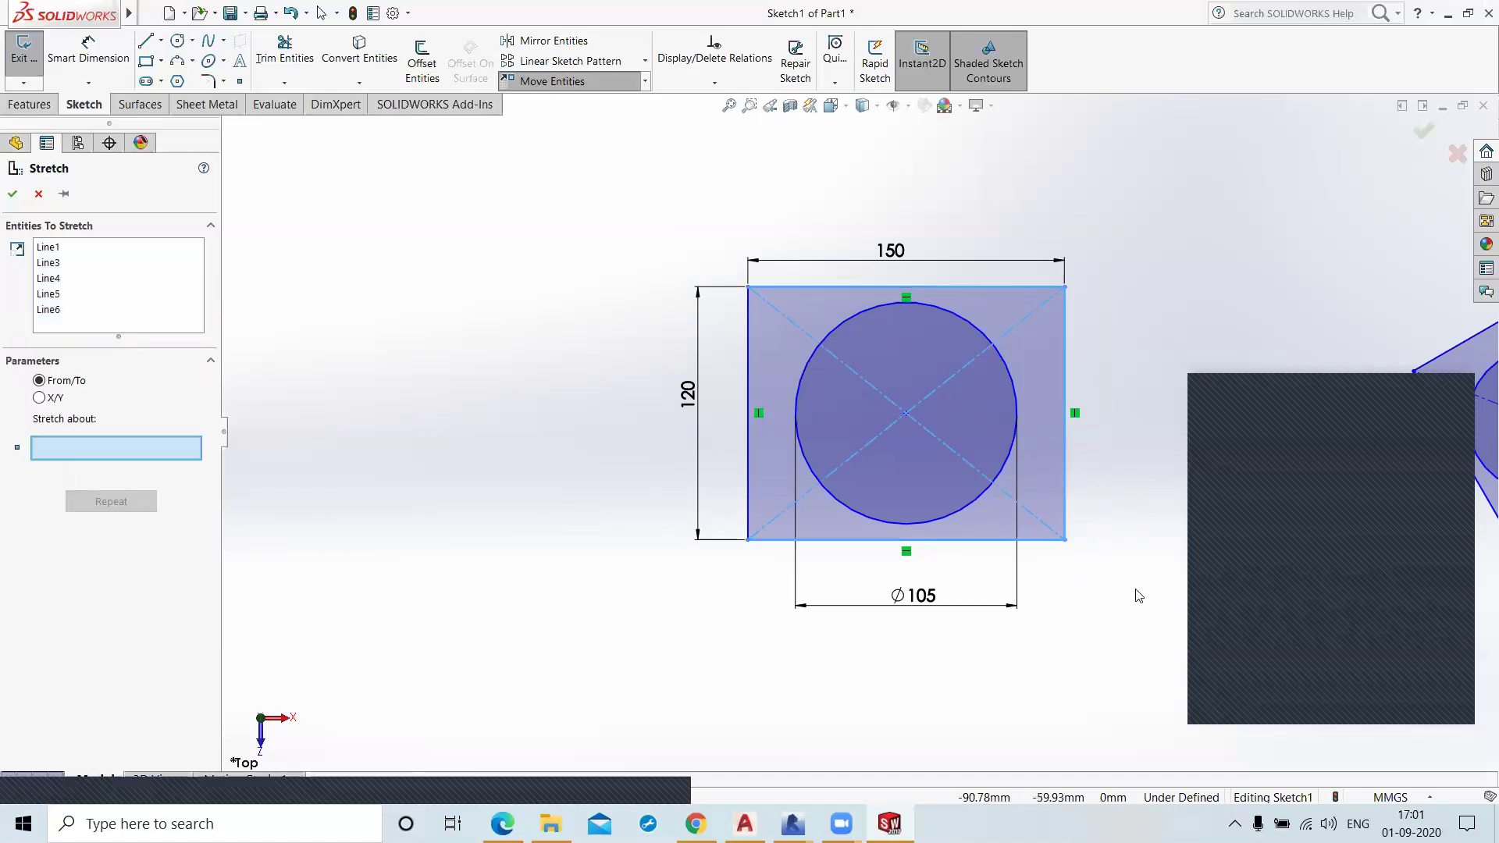
left_click(1065, 539)
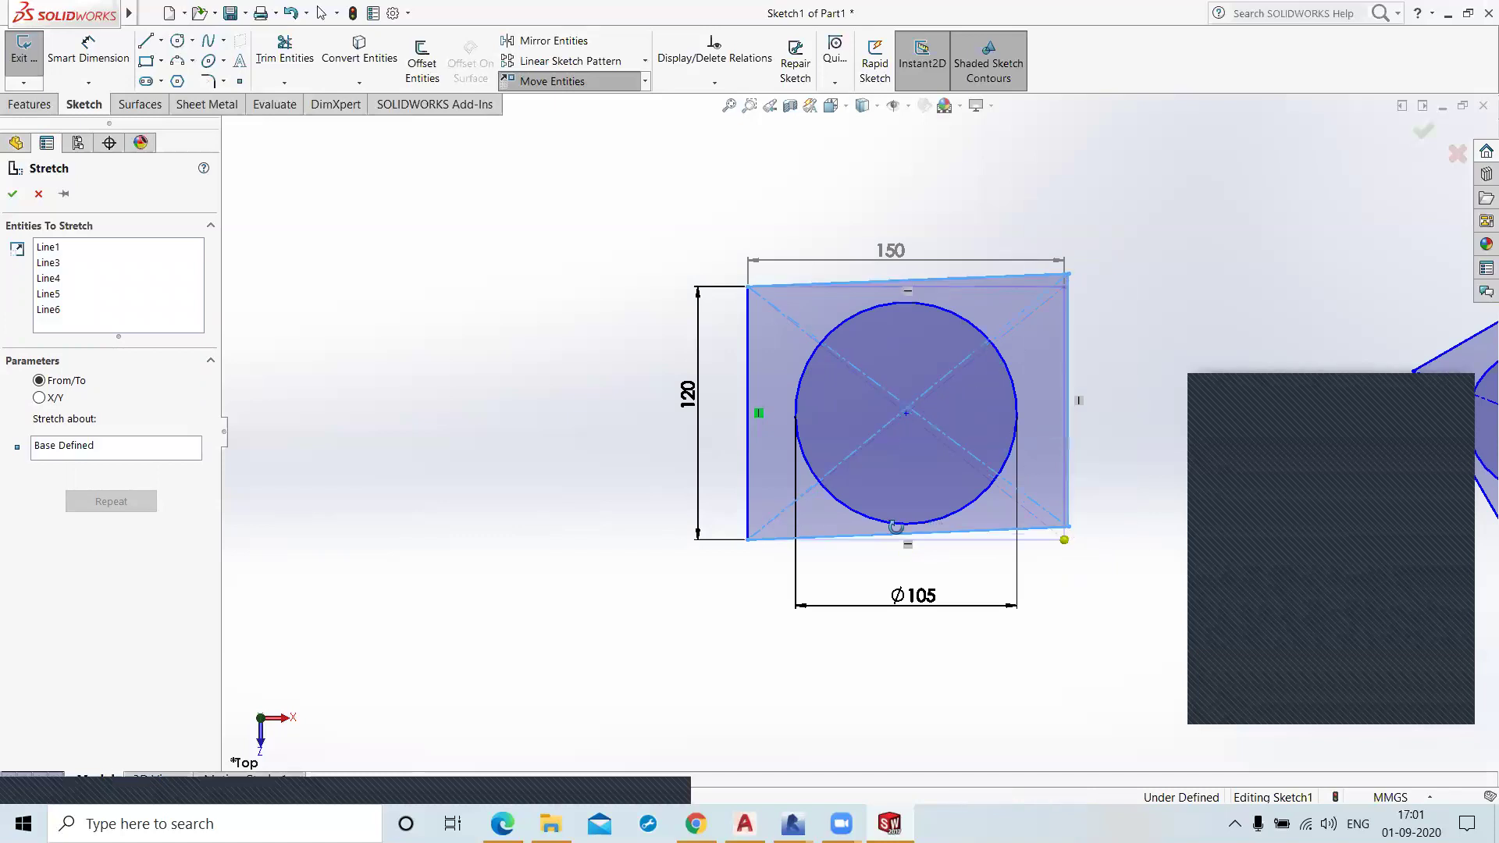
middle_click_drag(946, 527, 945, 527)
key("ctrl+8")
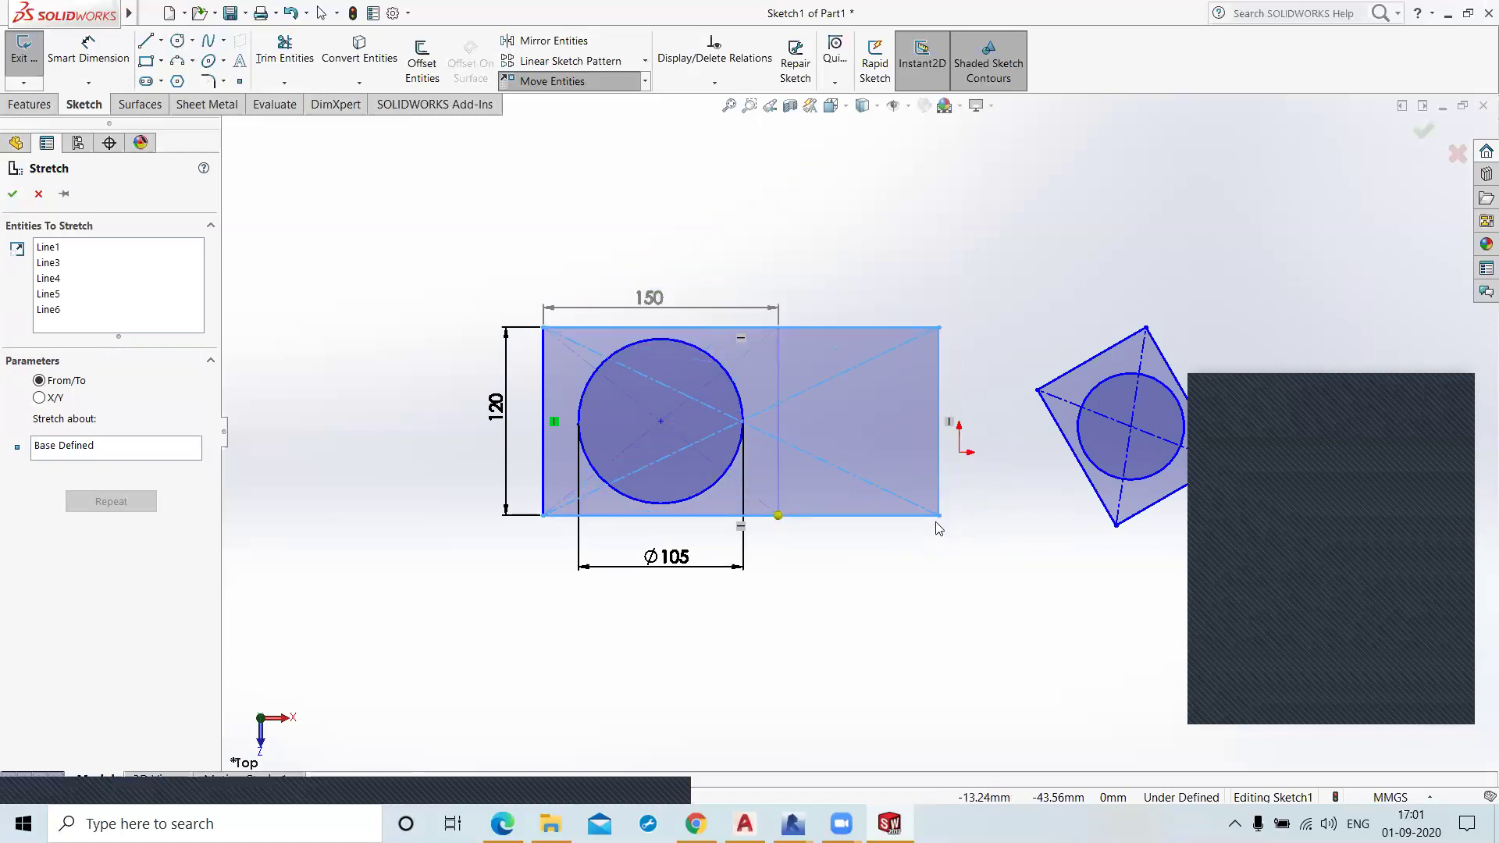
left_click(894, 517)
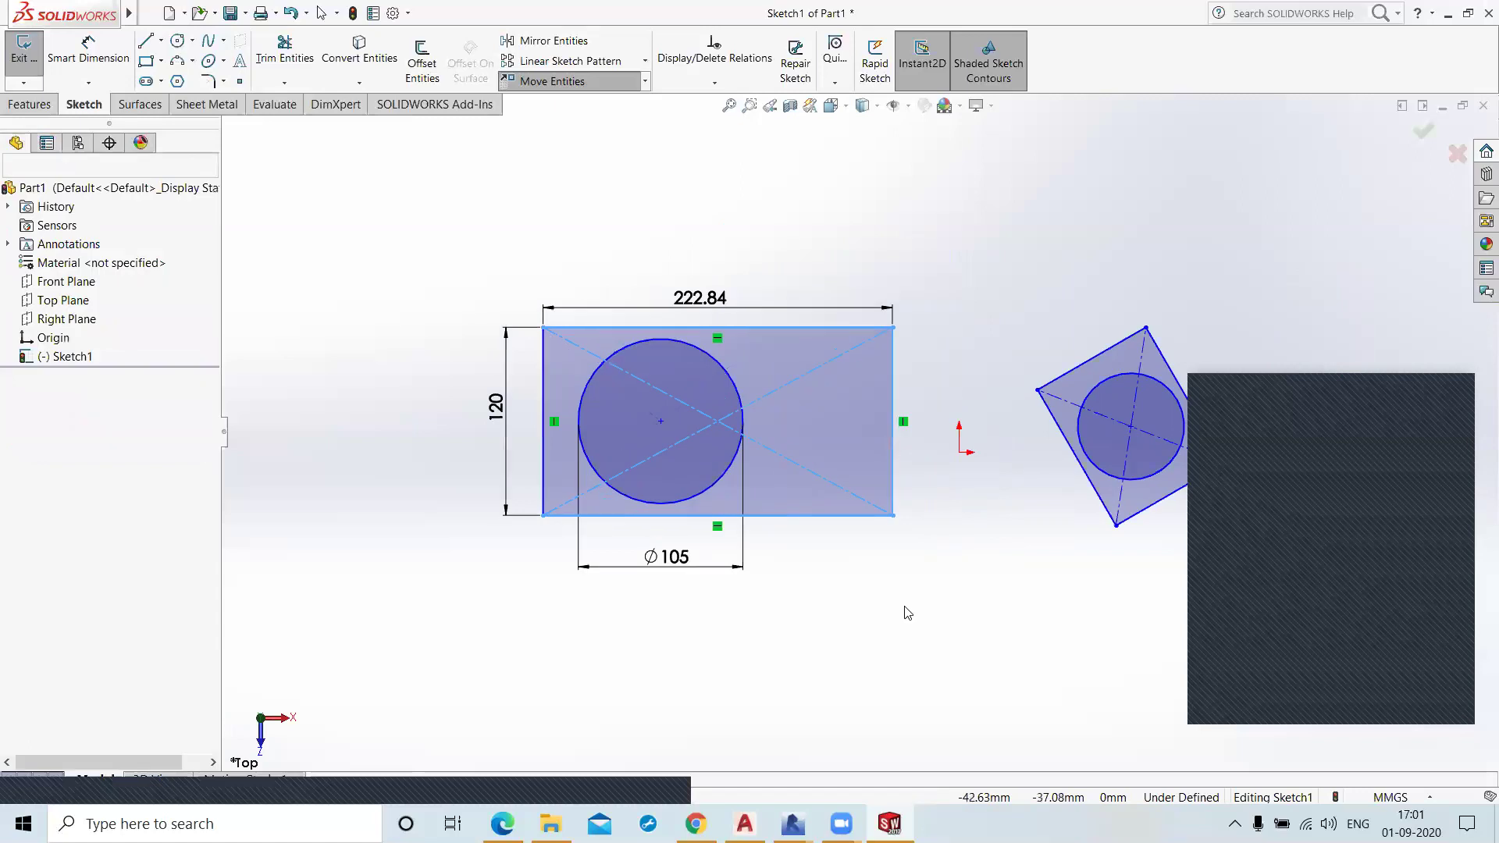
left_click(934, 602)
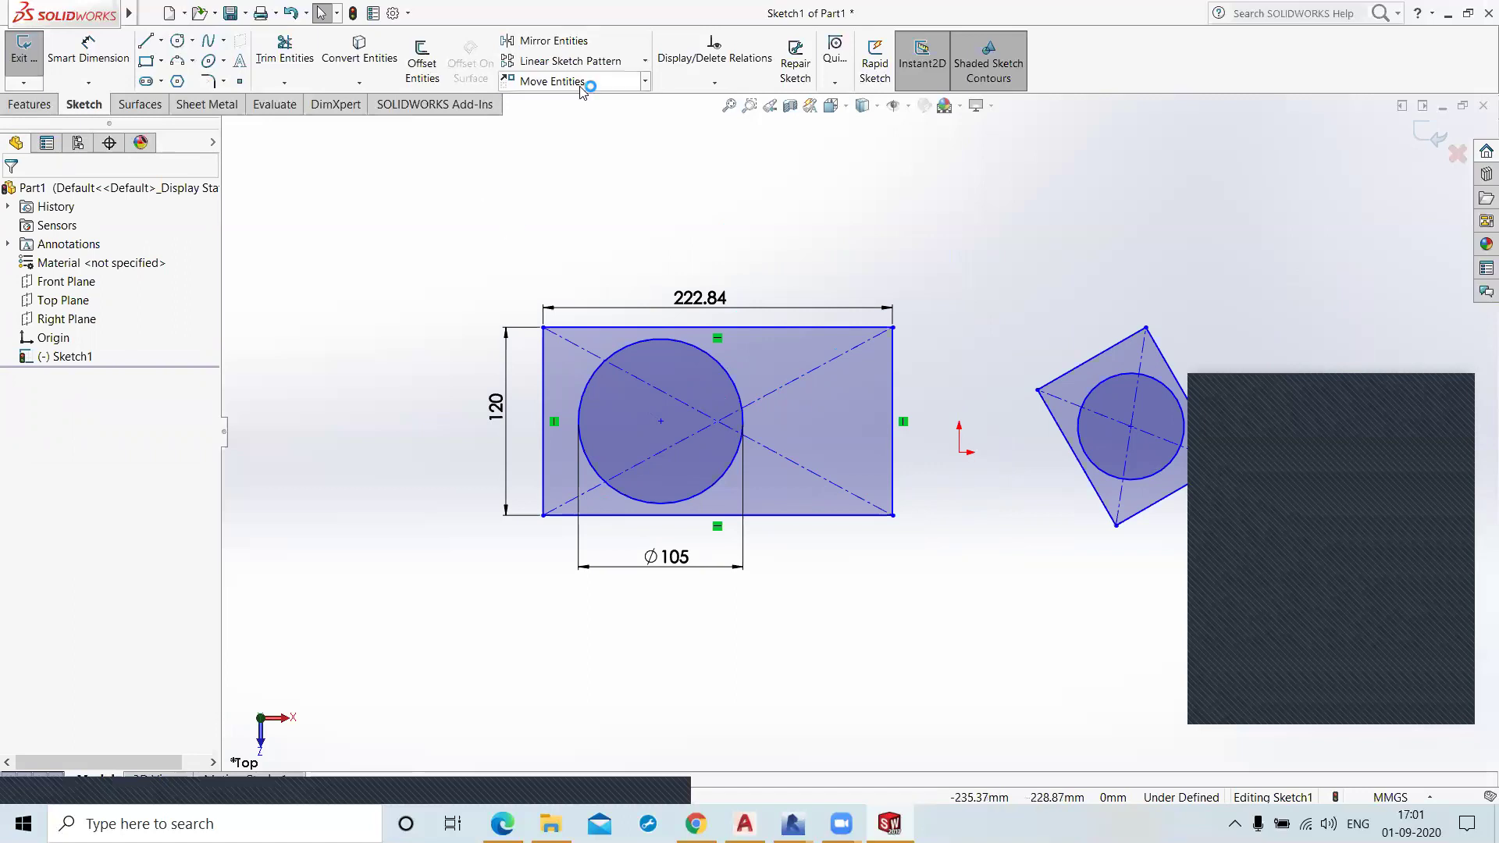
Step: Stretch only the rectangle's lower-right corner horizontally outward so its right edge slants
left_click(645, 82)
left_click(592, 180)
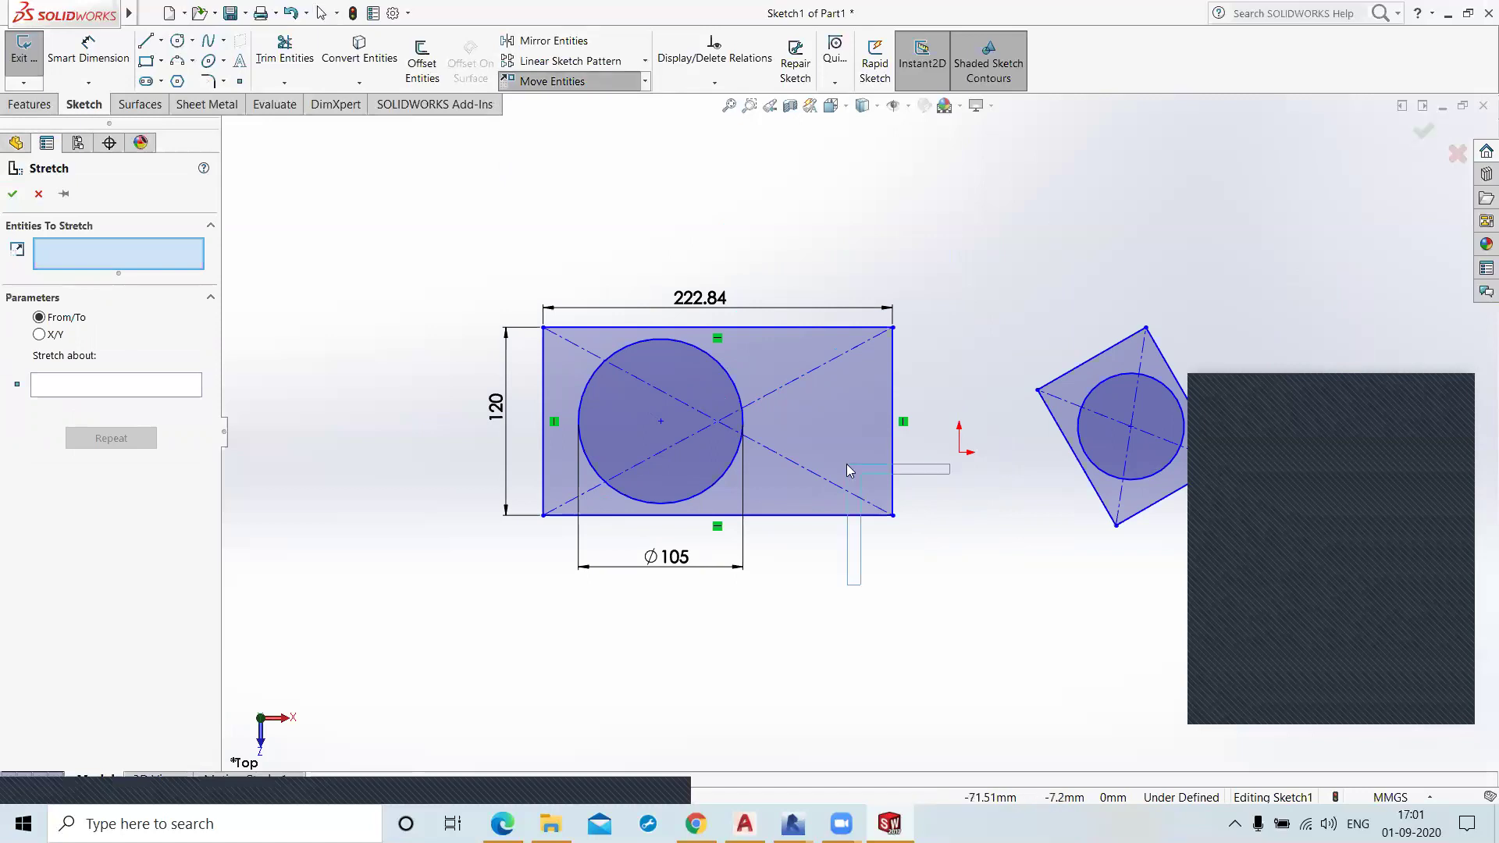
left_click_drag(950, 585, 833, 458)
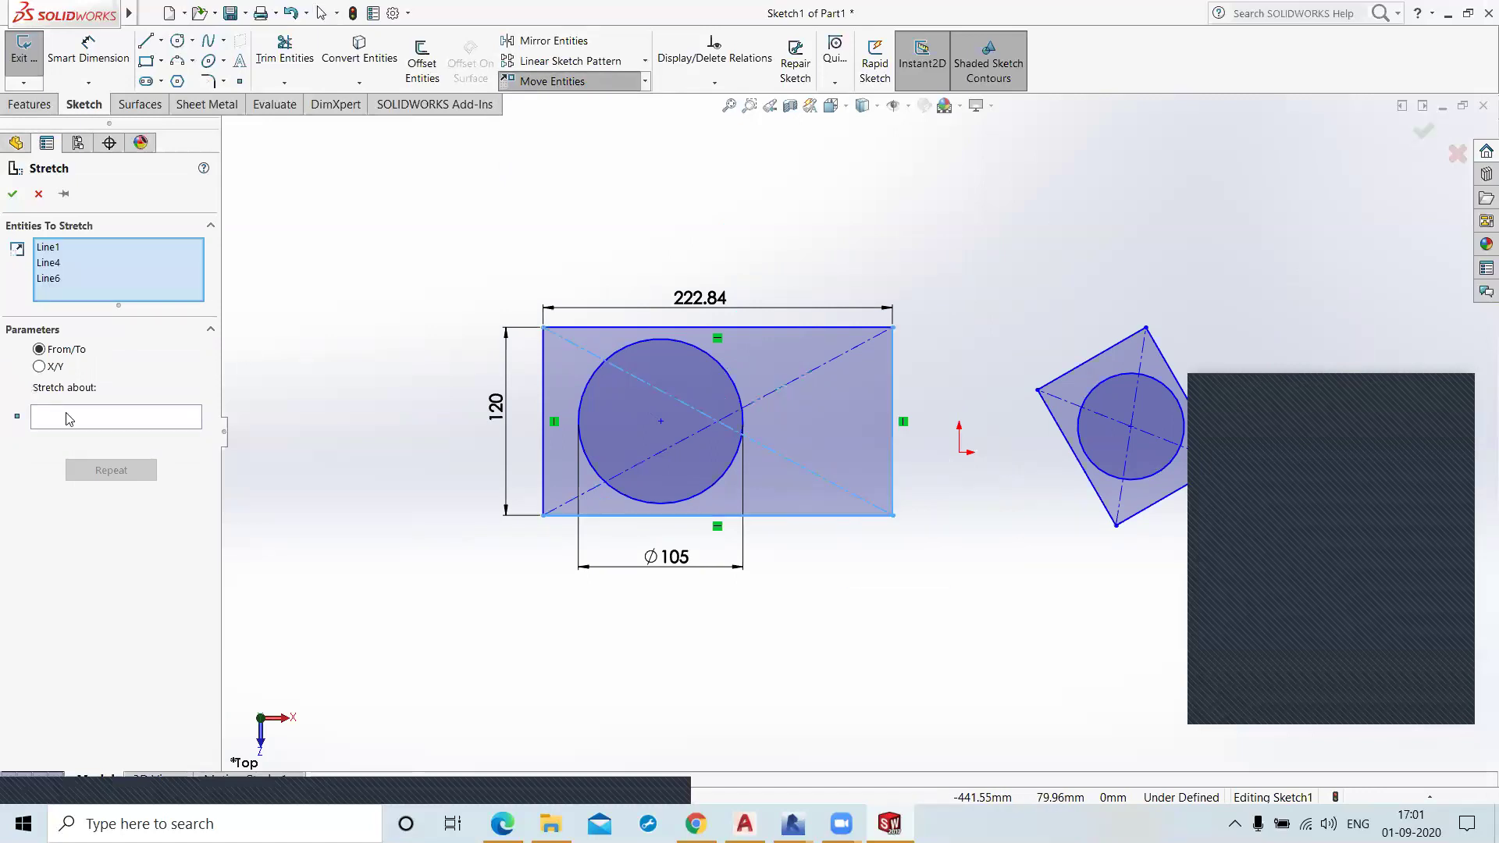
left_click(69, 419)
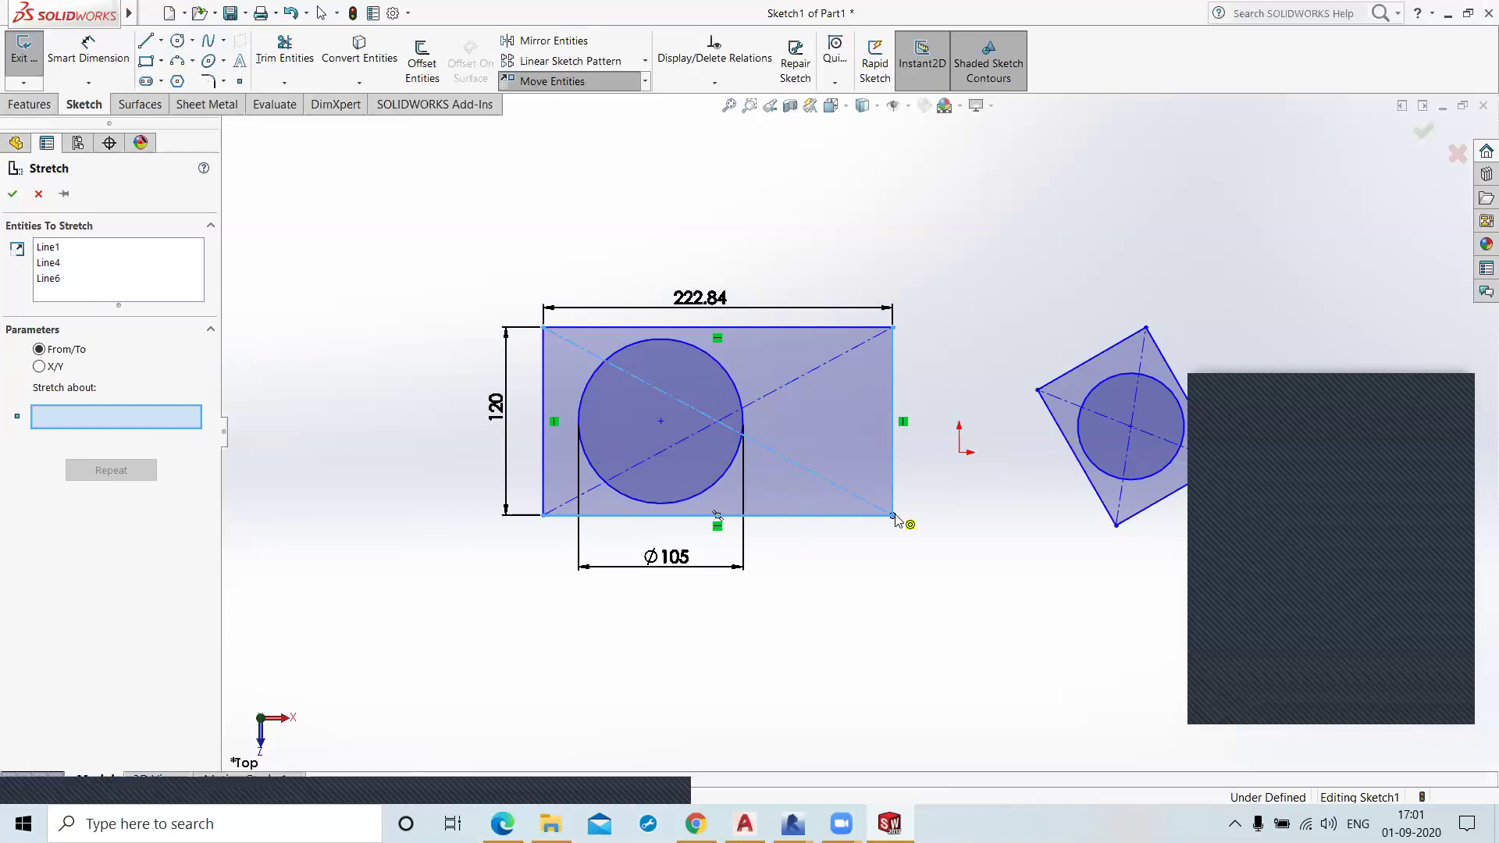
left_click_drag(890, 611, 985, 517)
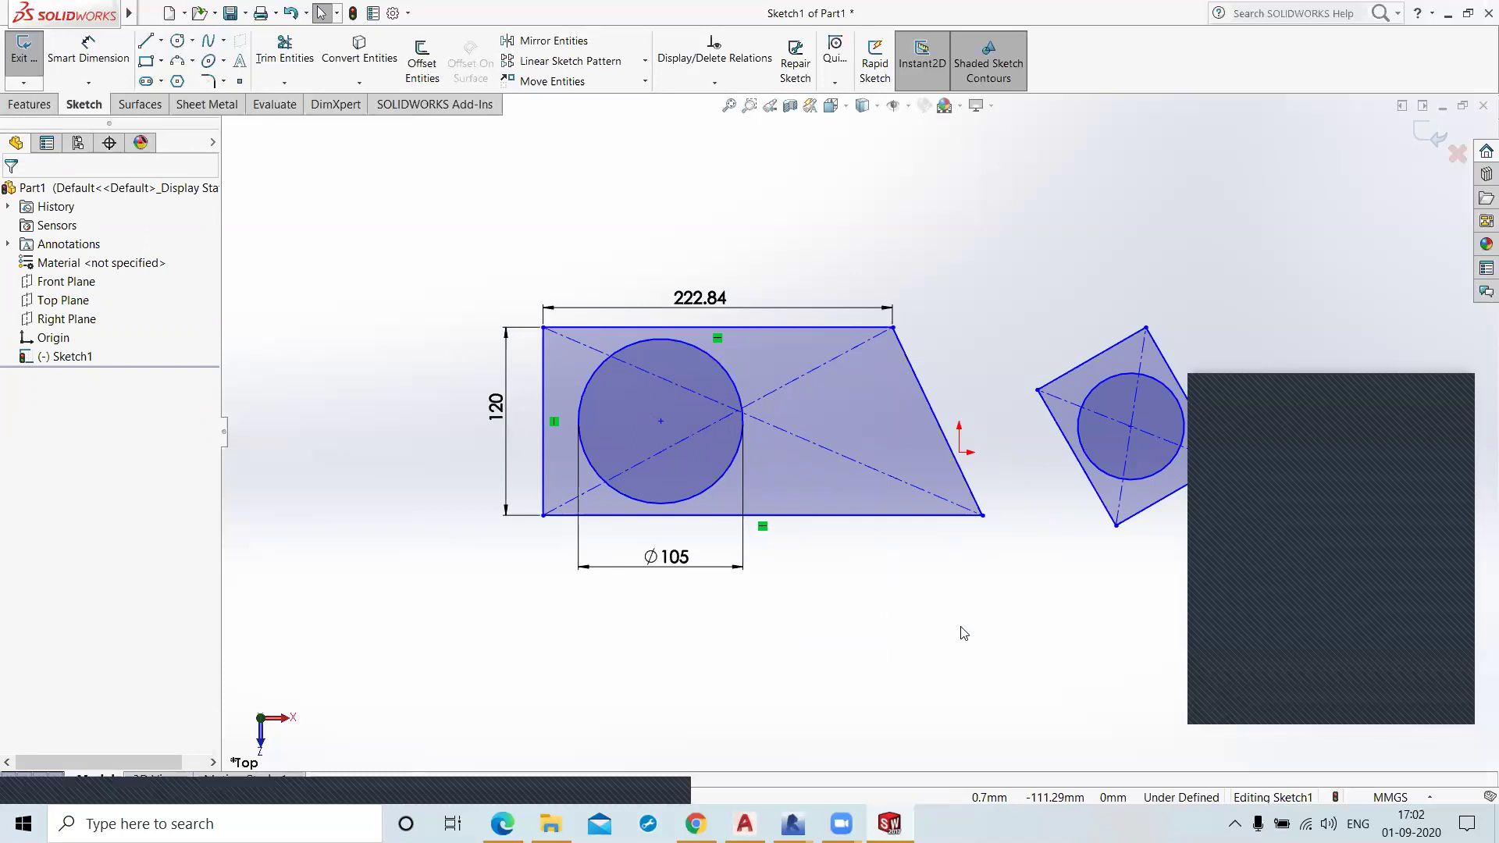
Step: Display all relations in the sketch and examine which geometry or dimension each horizontal, vertical, distance and diameter relation belongs to
left_click(713, 83)
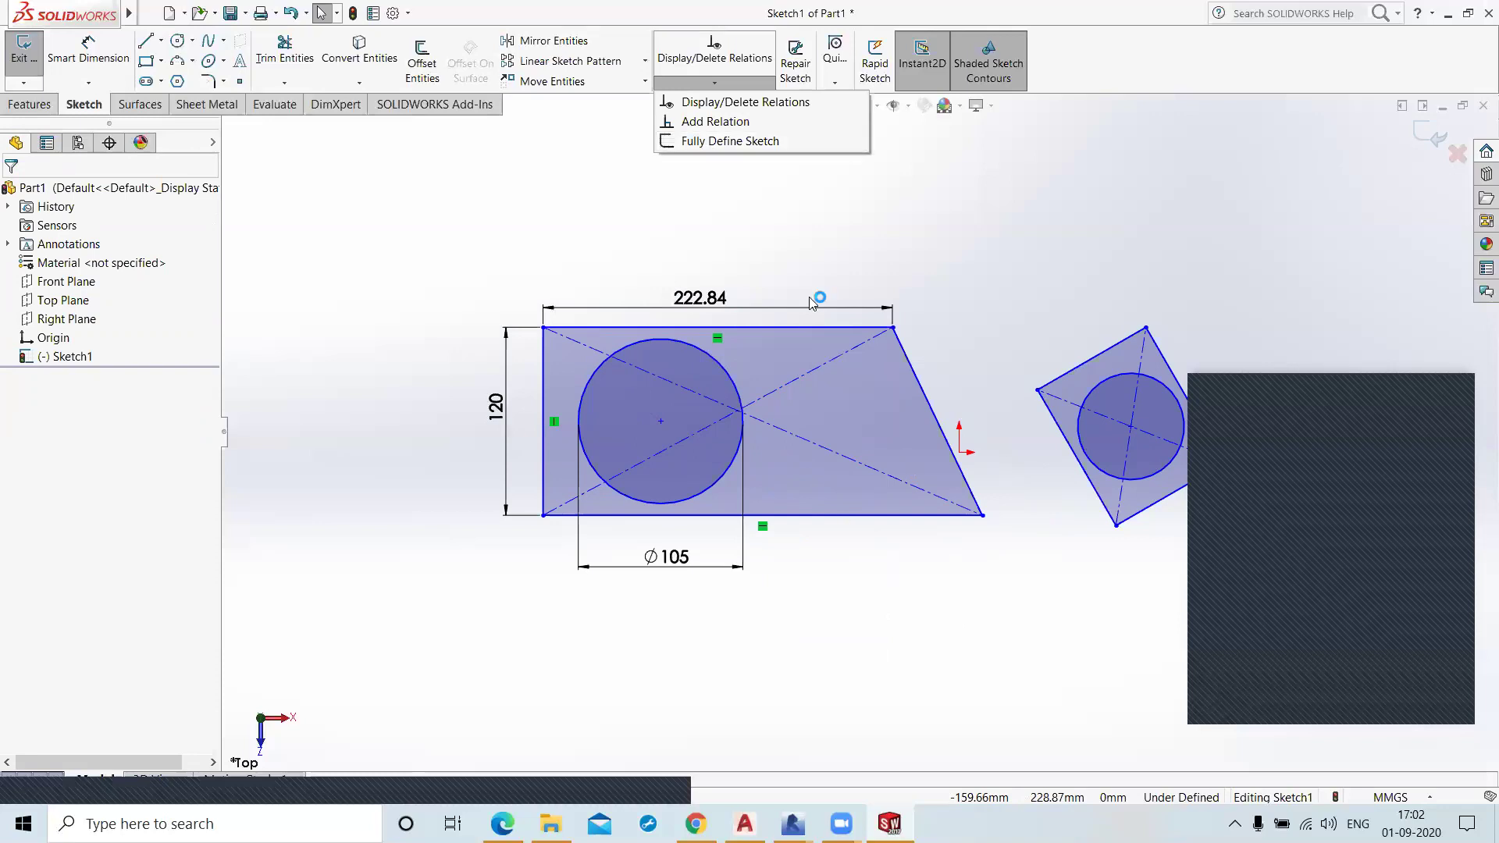
left_click(709, 122)
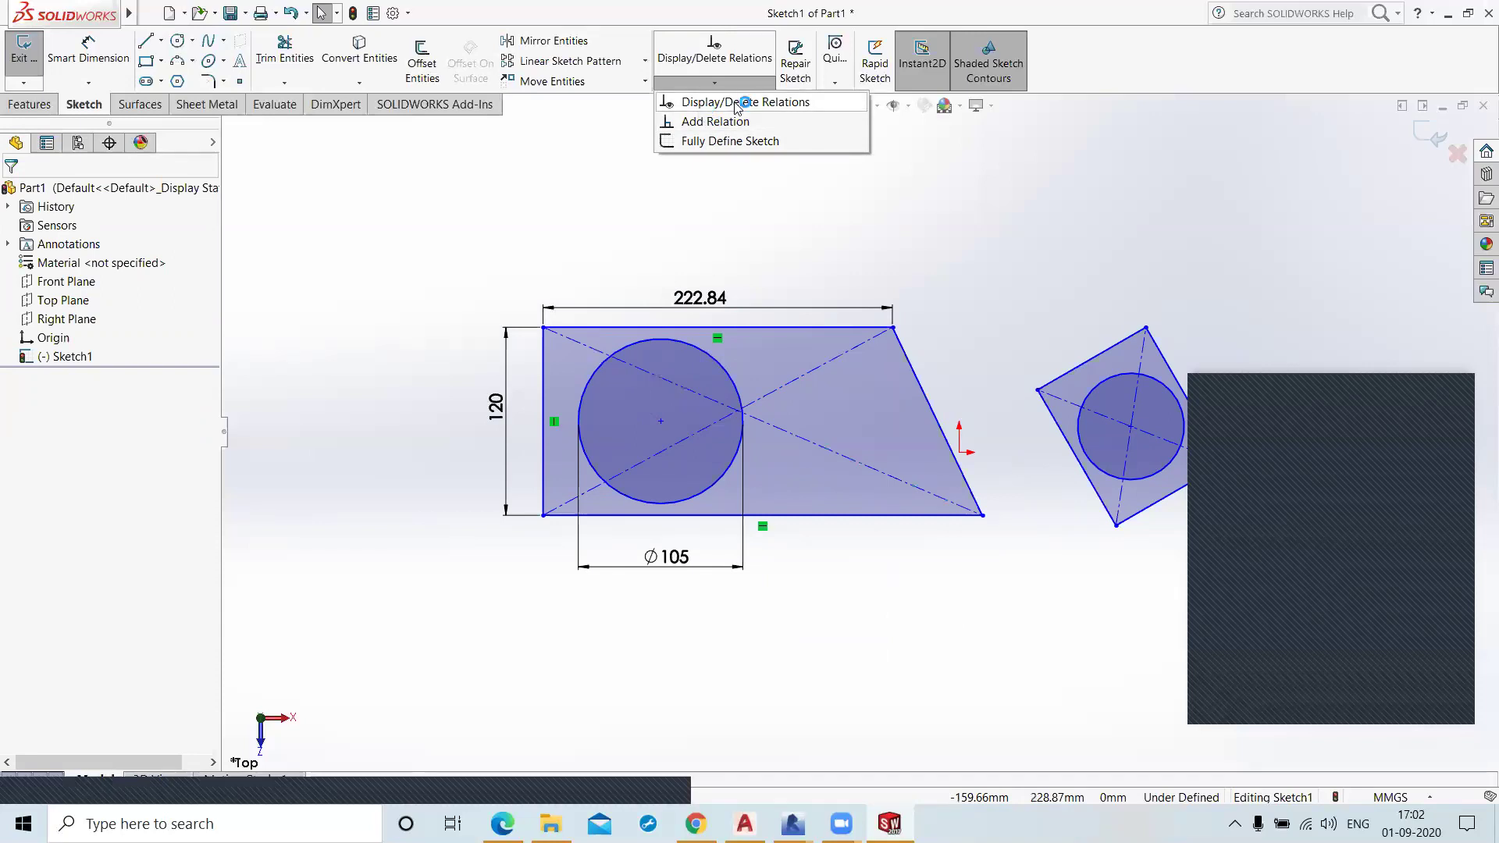
left_click(775, 109)
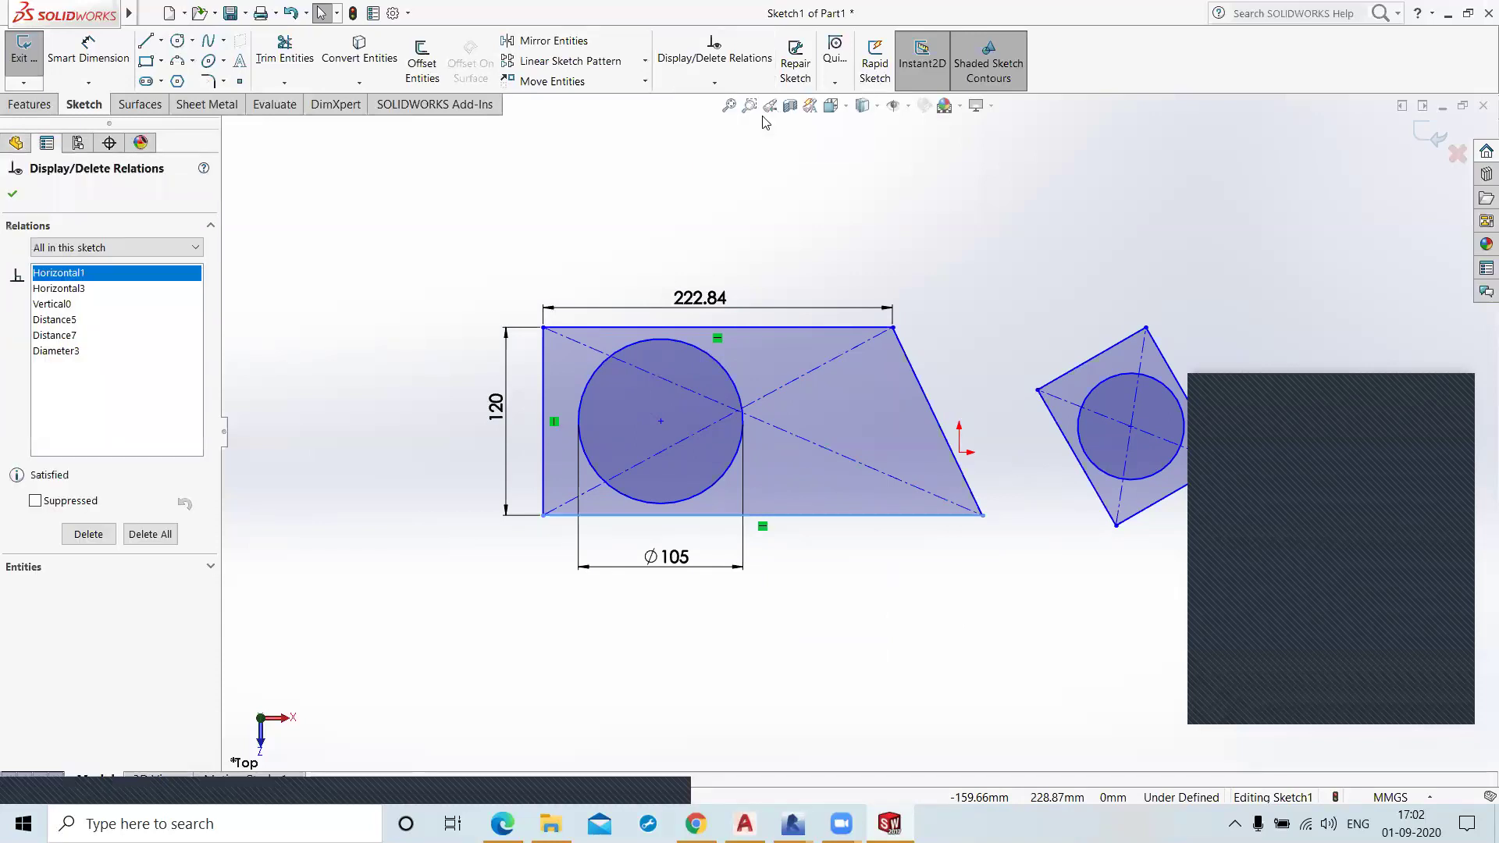
left_click(92, 290)
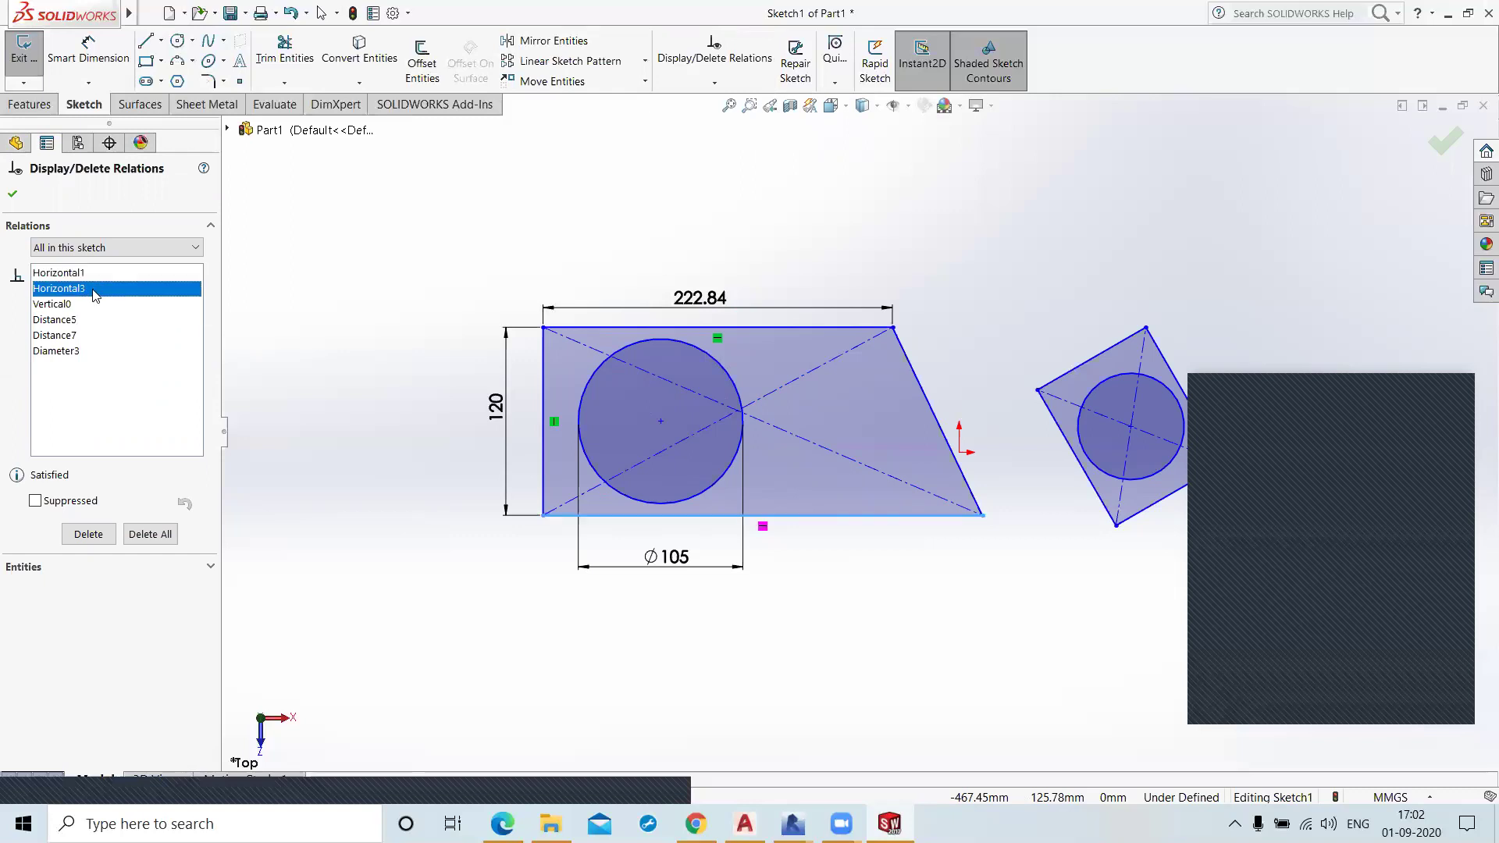
left_click(79, 305)
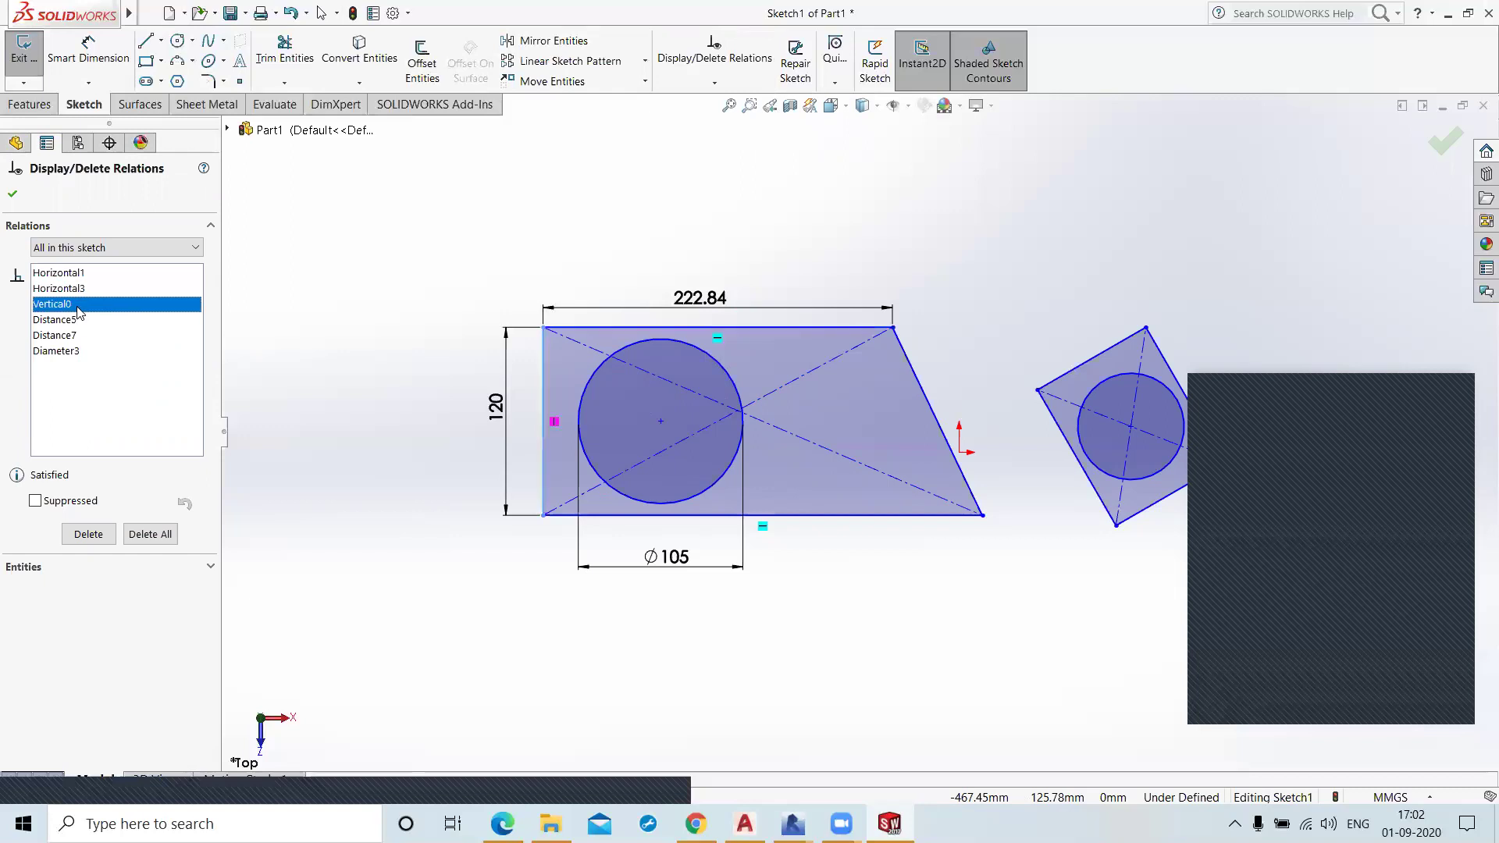
left_click(86, 325)
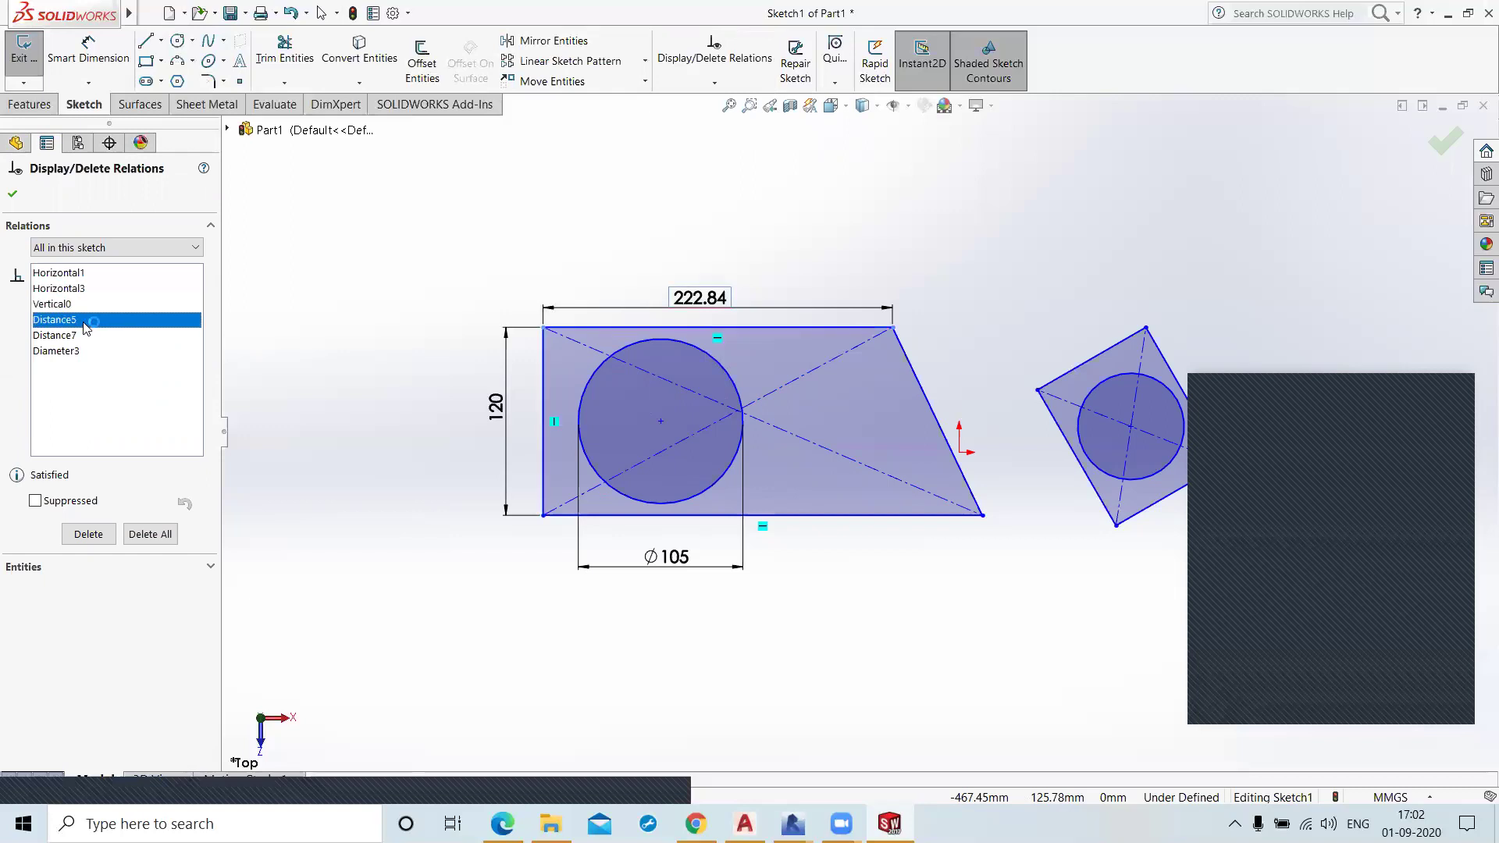
left_click(85, 340)
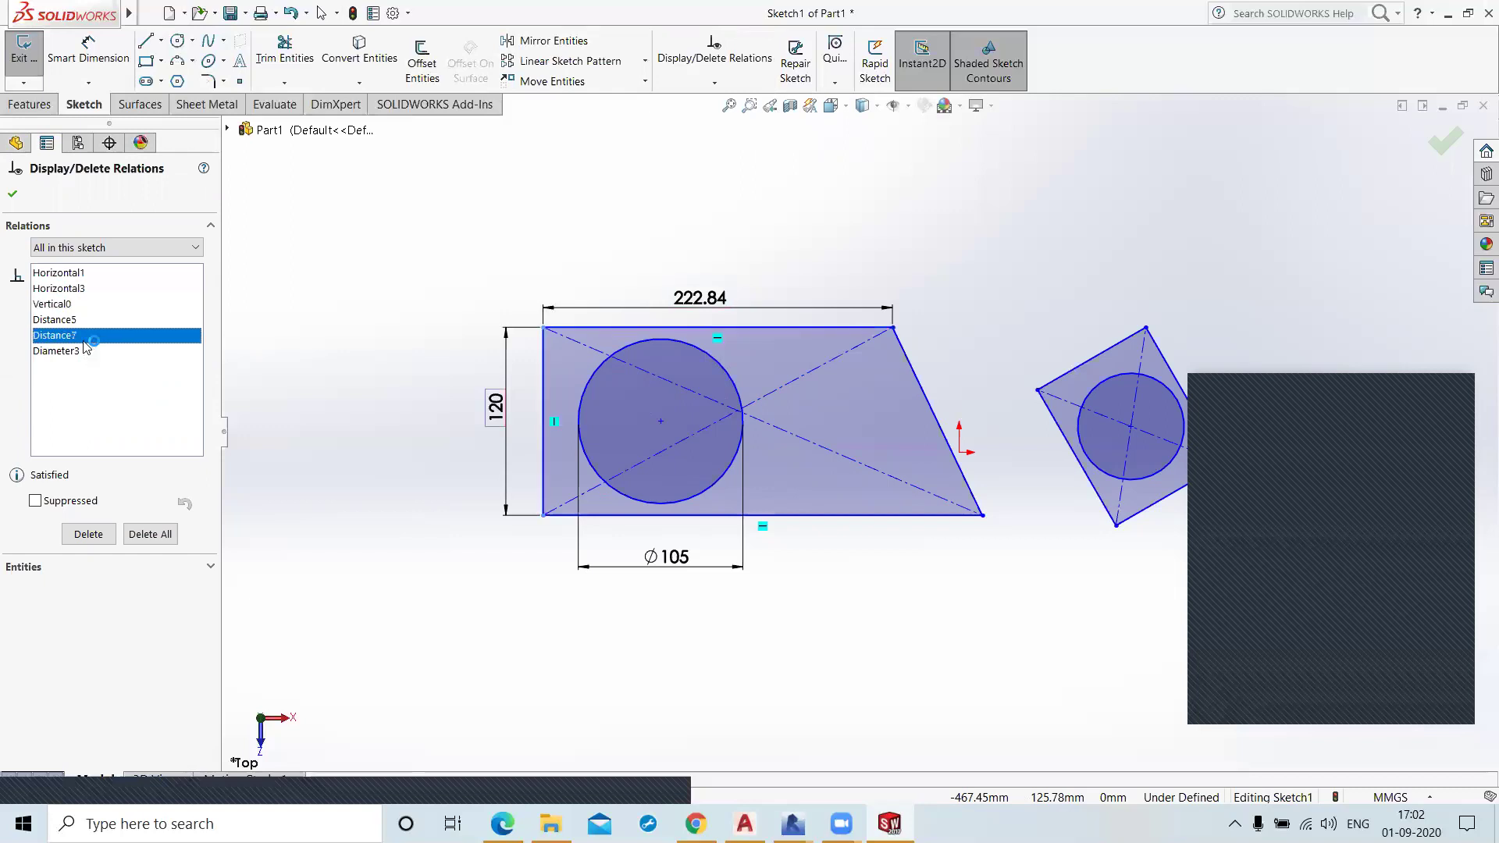
left_click(85, 353)
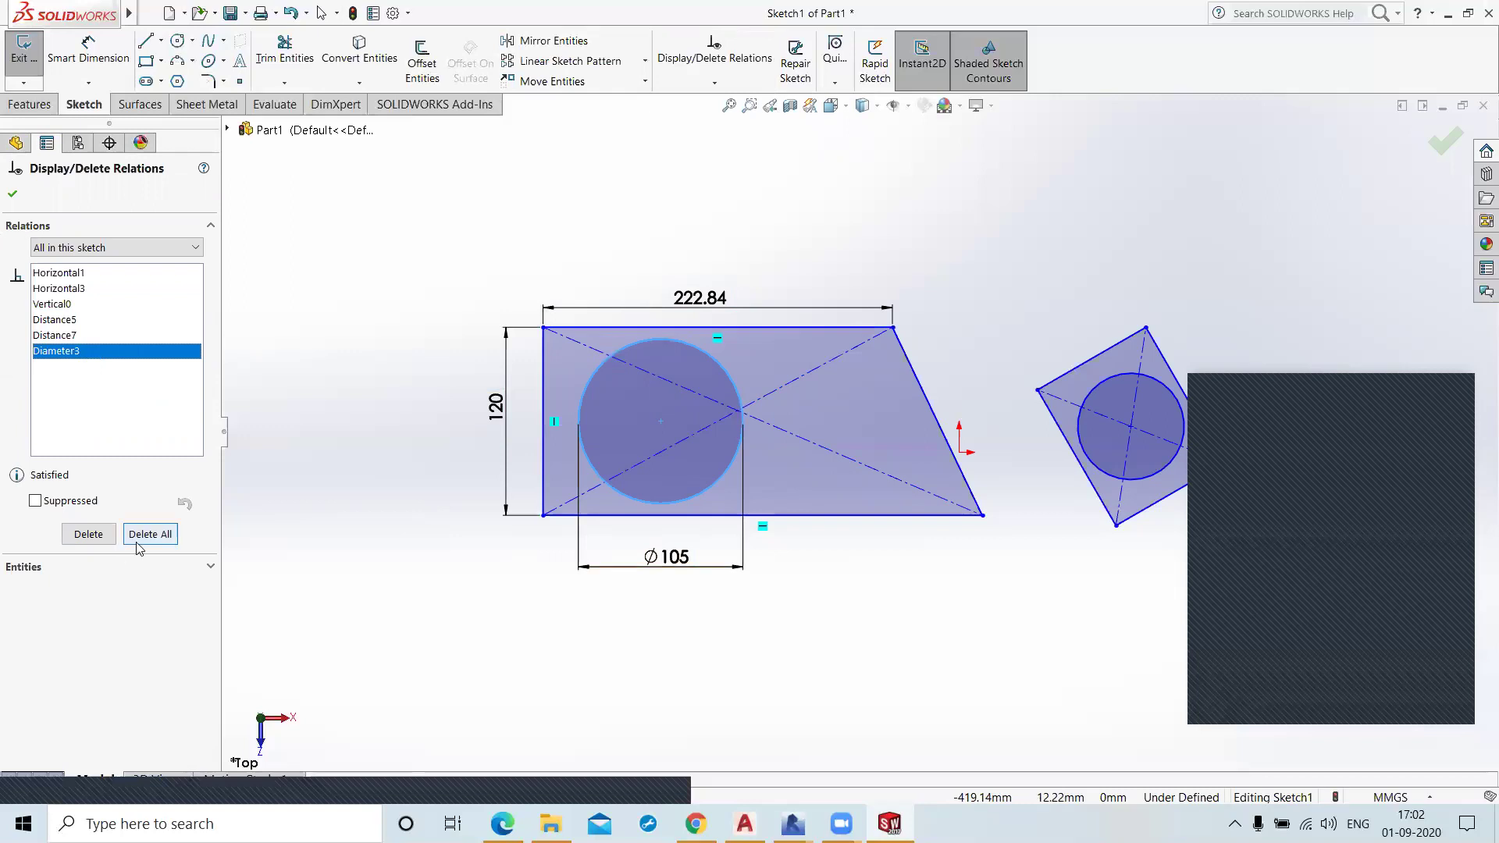
Step: Suppress the circle's diameter relation and restore it
left_click(35, 501)
left_click(35, 502)
left_click(36, 501)
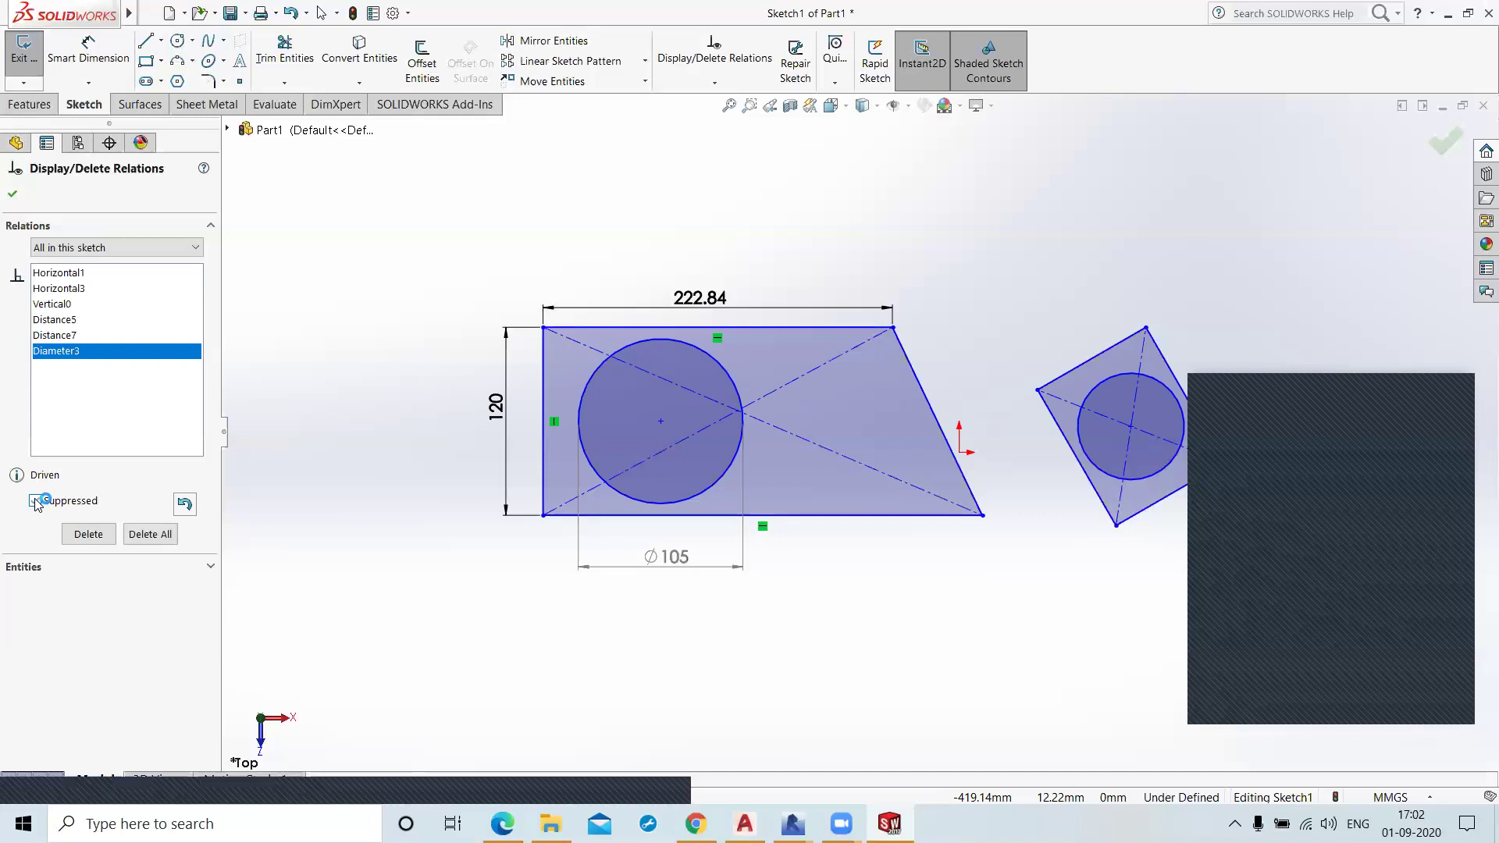
left_click(35, 502)
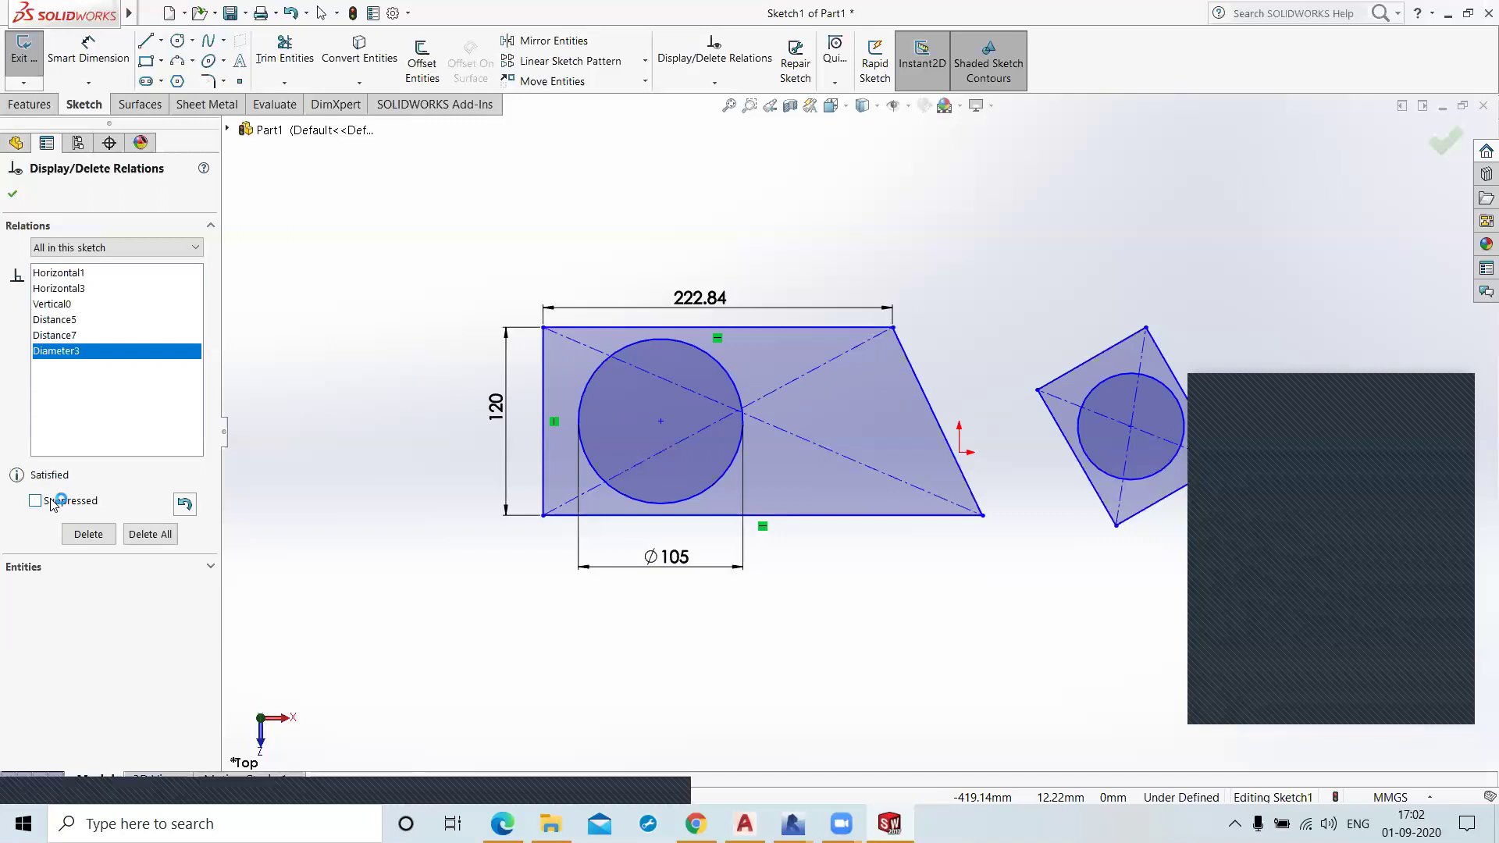
Step: Show the entity details of the circle's diameter relation
left_click(211, 570)
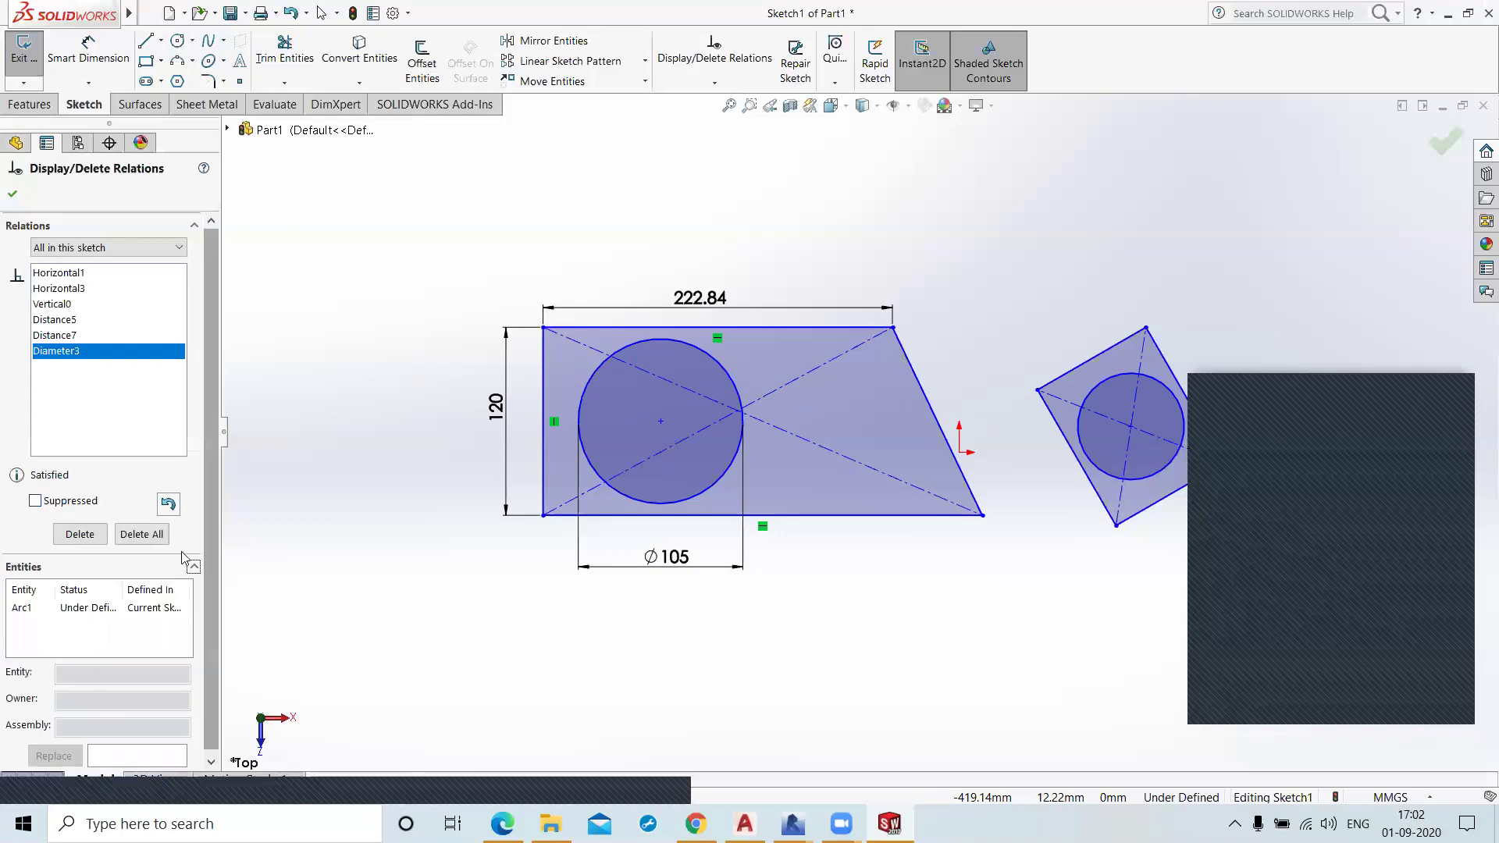
scroll(207, 503, "down", 1)
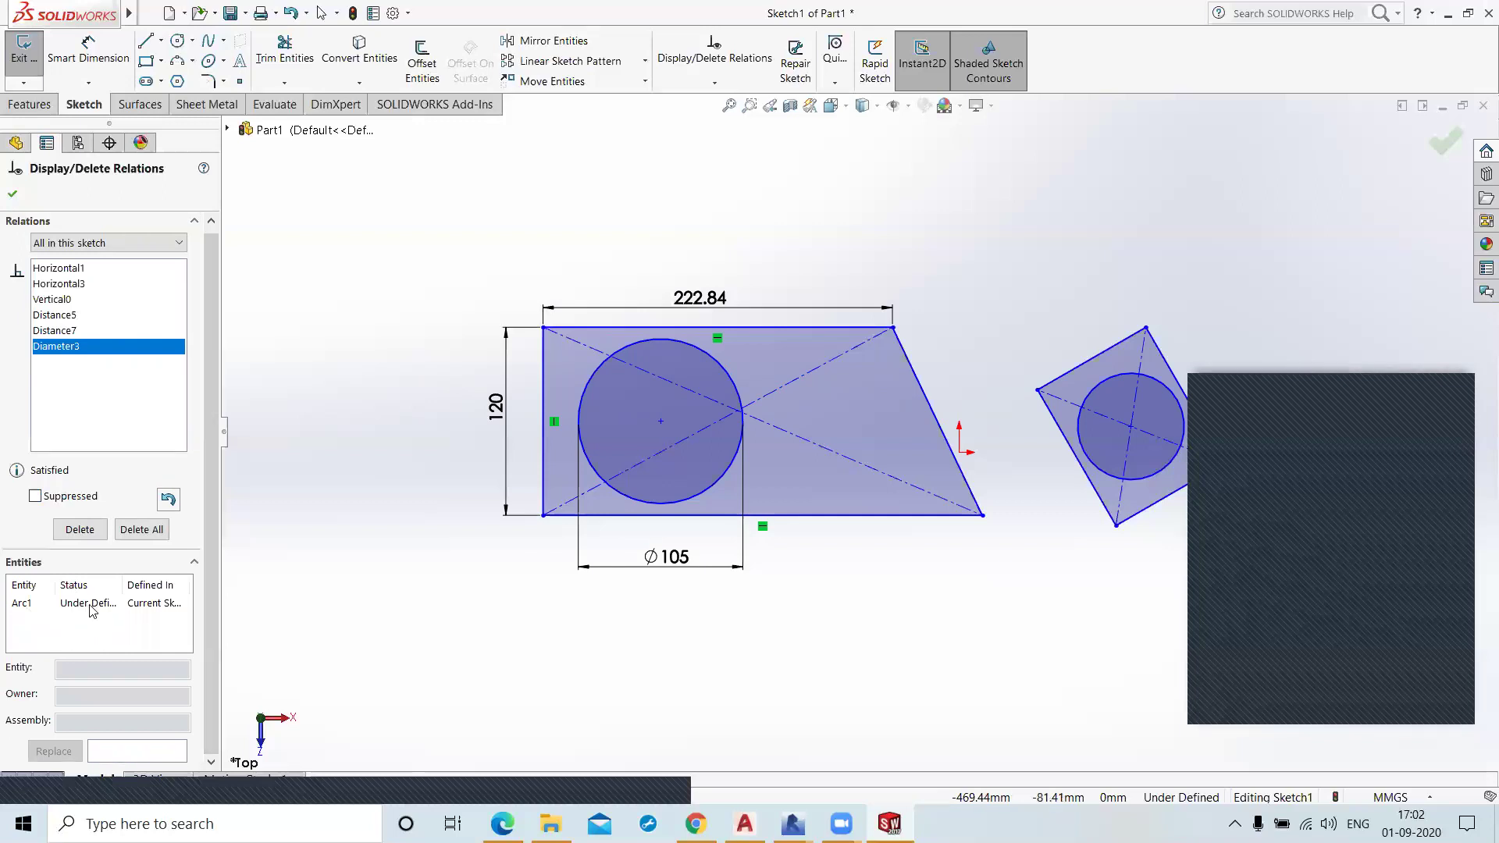
Step: Examine which sketch entities the 120 mm distance relation and the two horizontal relations apply to
left_click(76, 330)
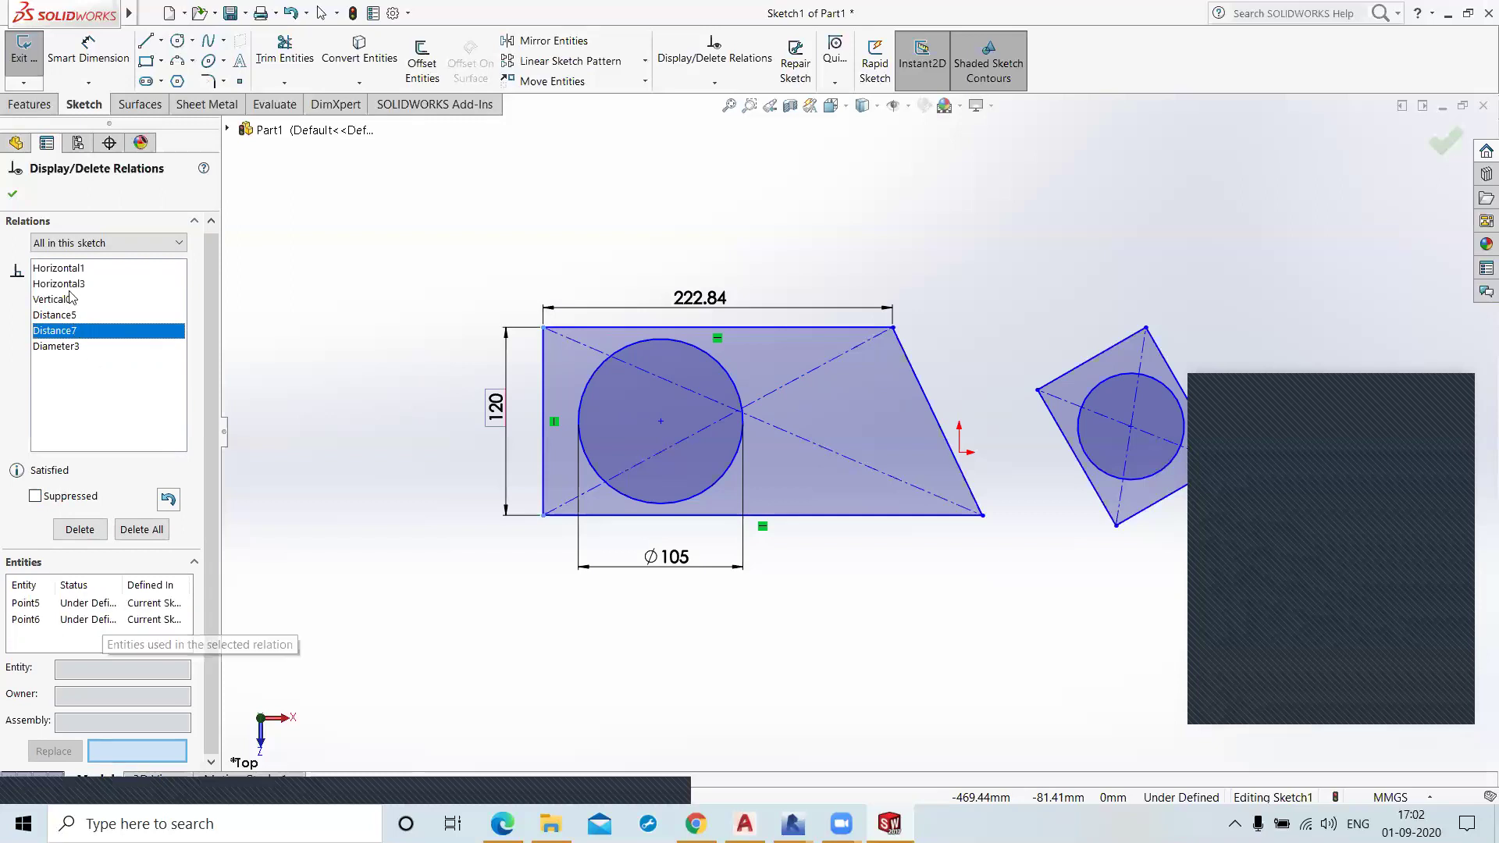
left_click(70, 285)
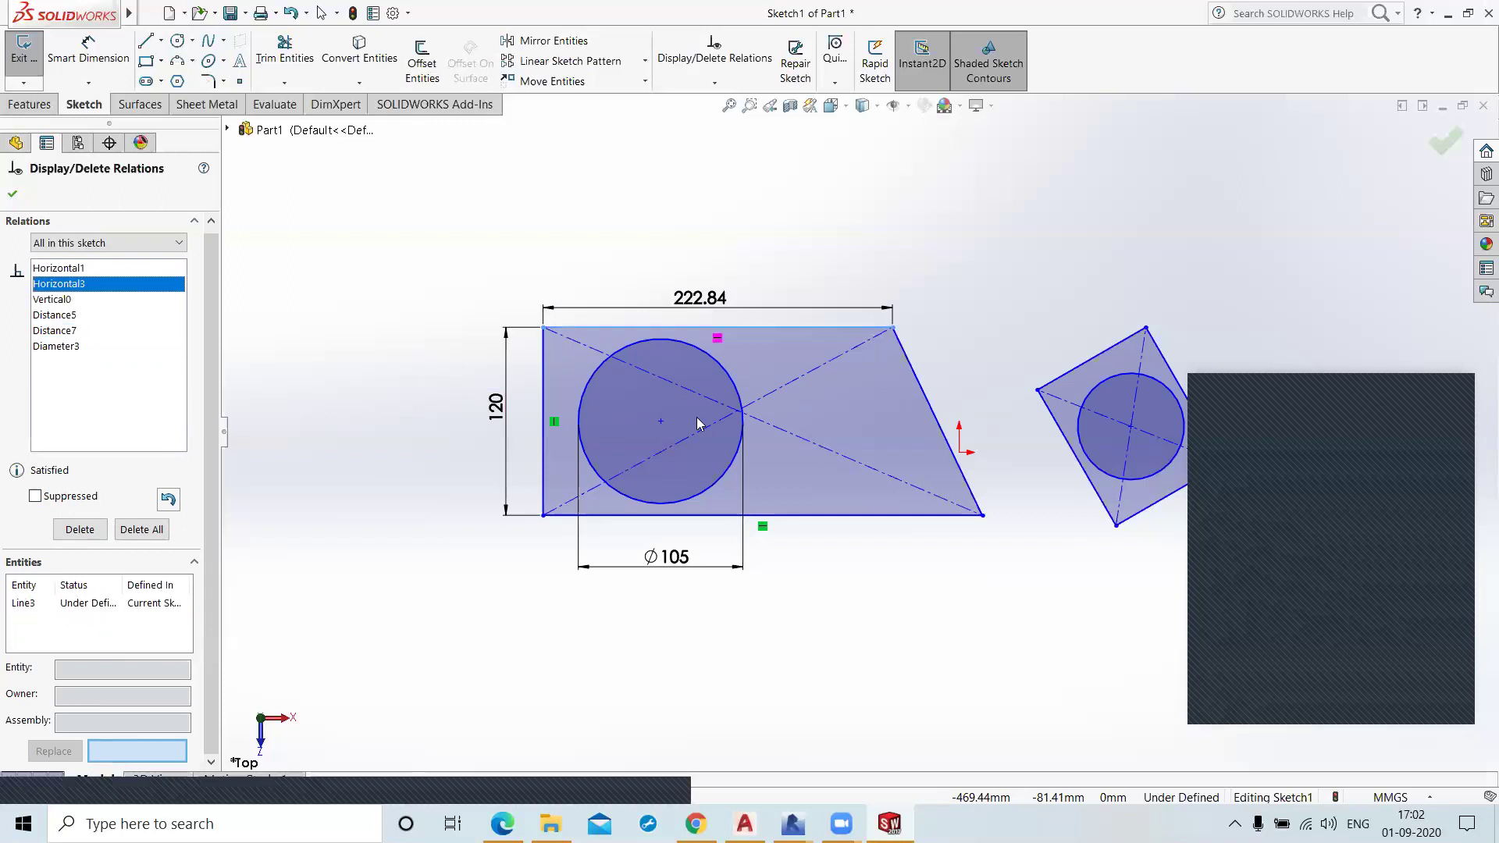
left_click(75, 271)
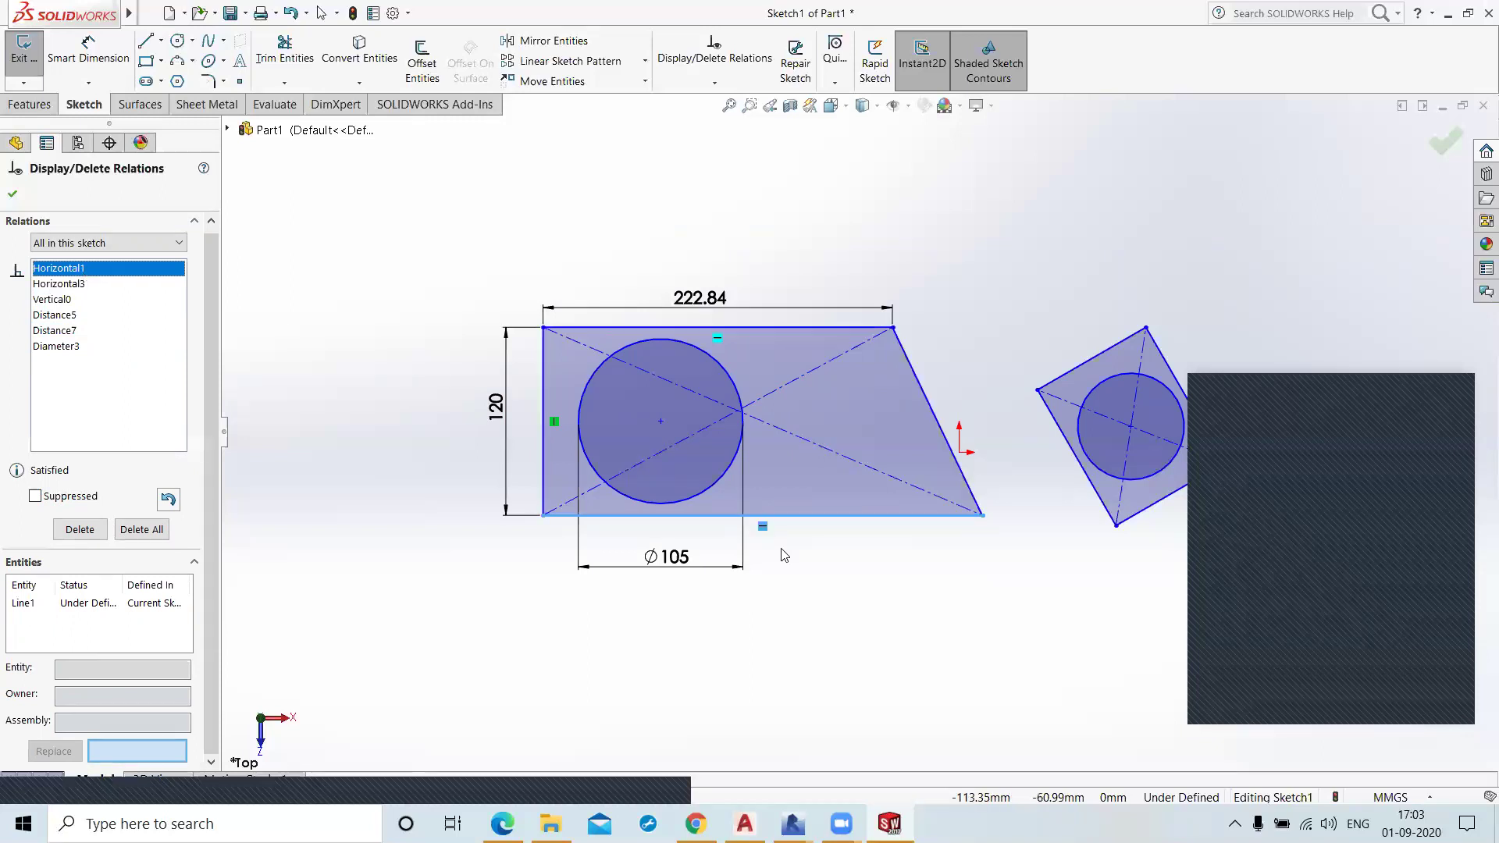
Step: Add an Equal relation between the left vertical edge and the bottom horizontal edge of the stretched rectangle
left_click(712, 80)
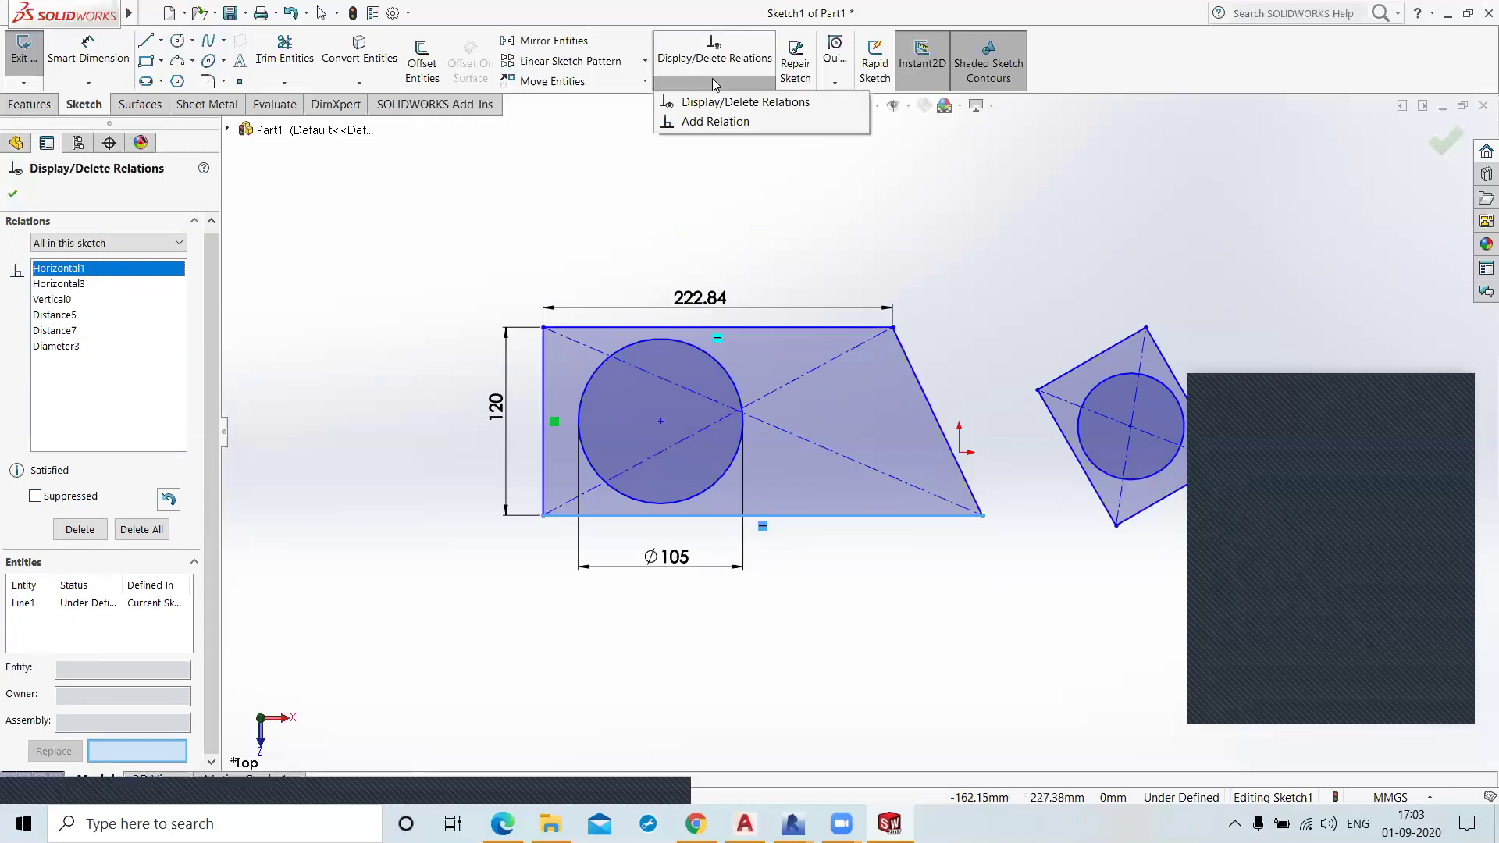
left_click(713, 123)
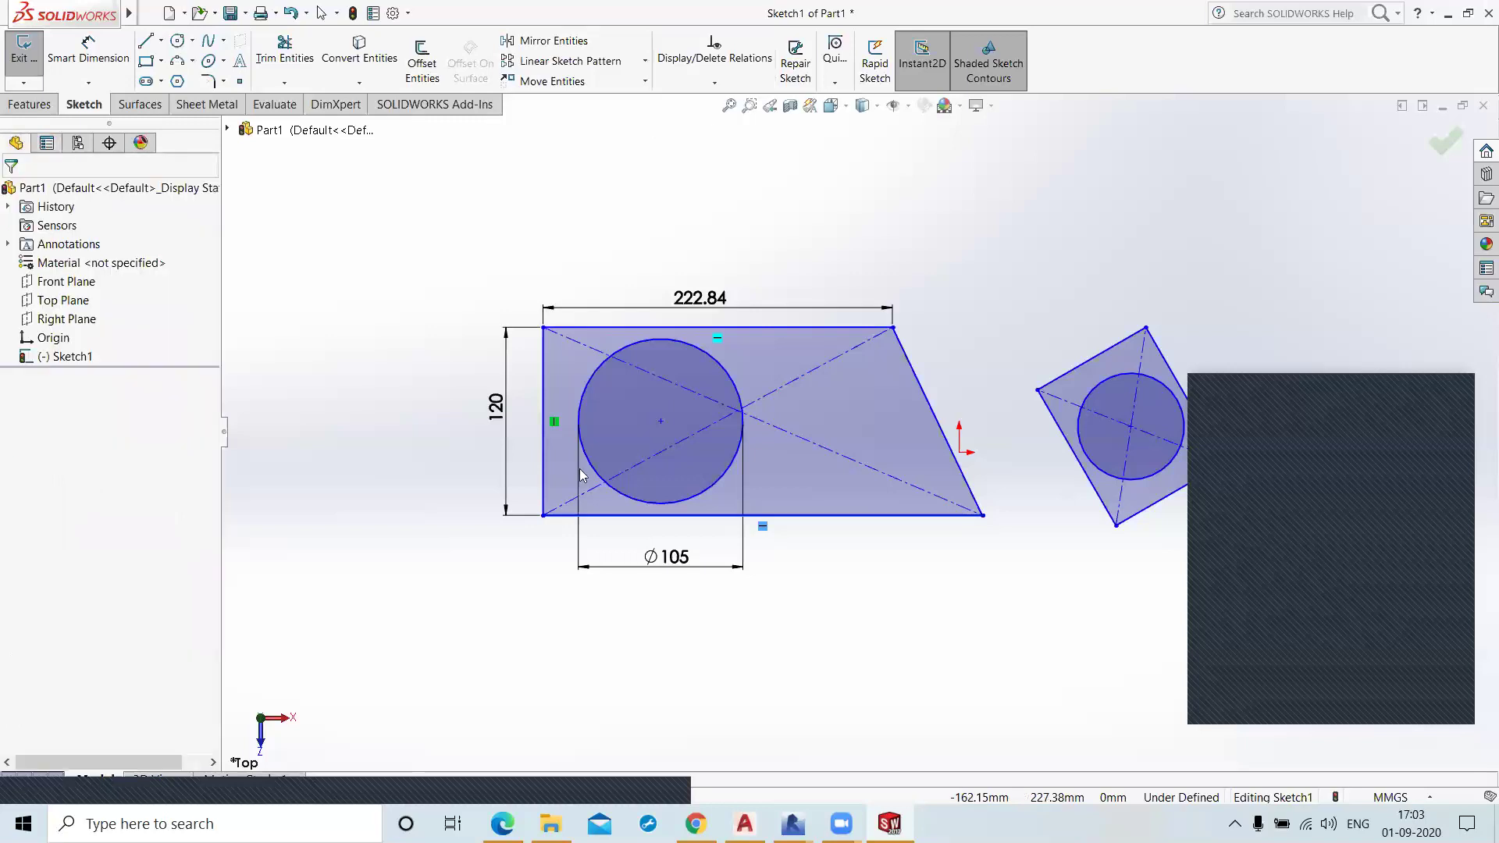
left_click(543, 461)
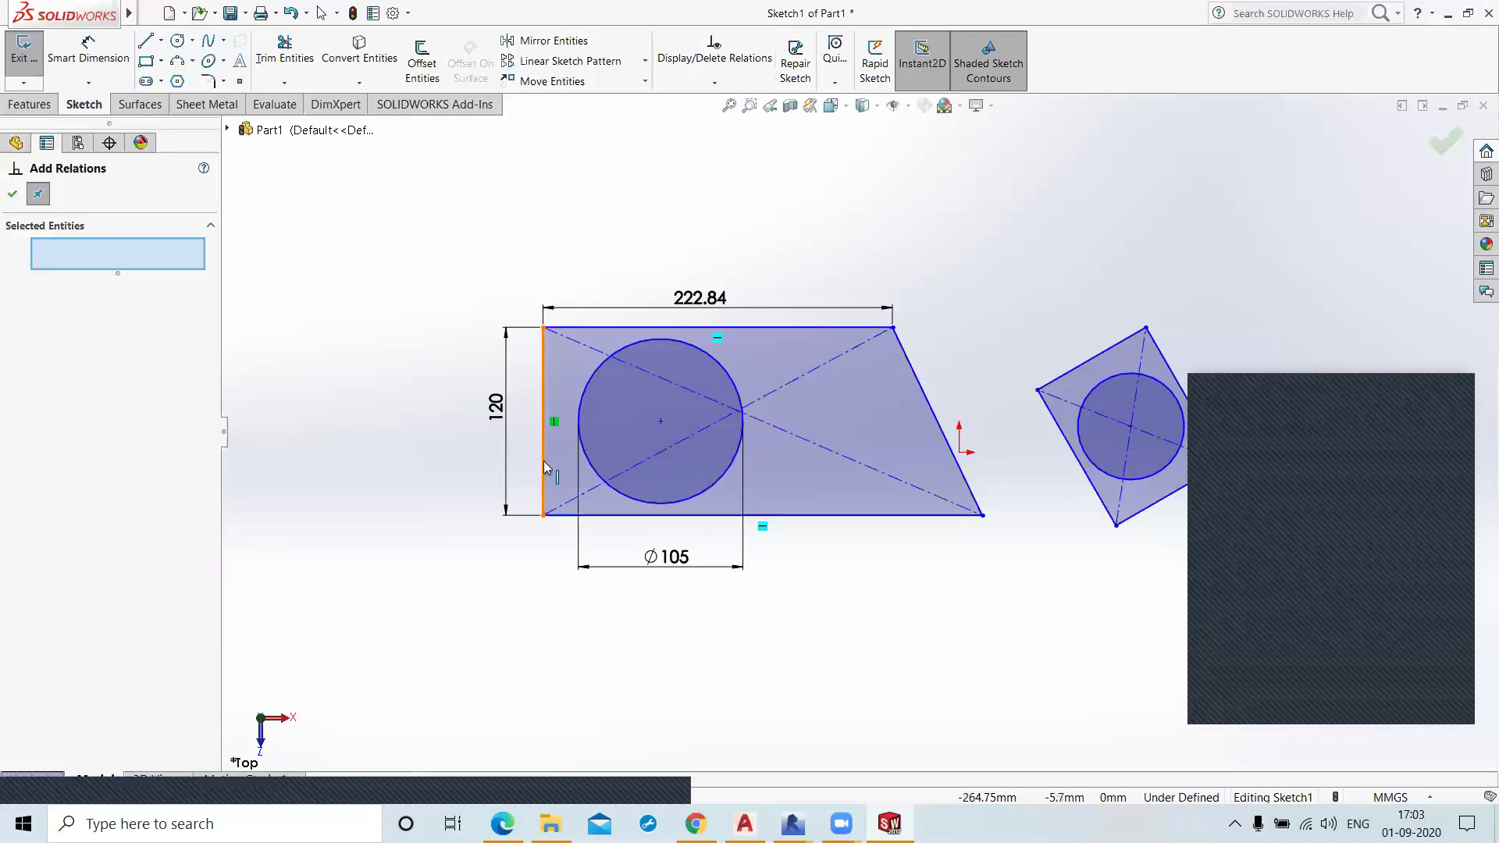
left_click(563, 516)
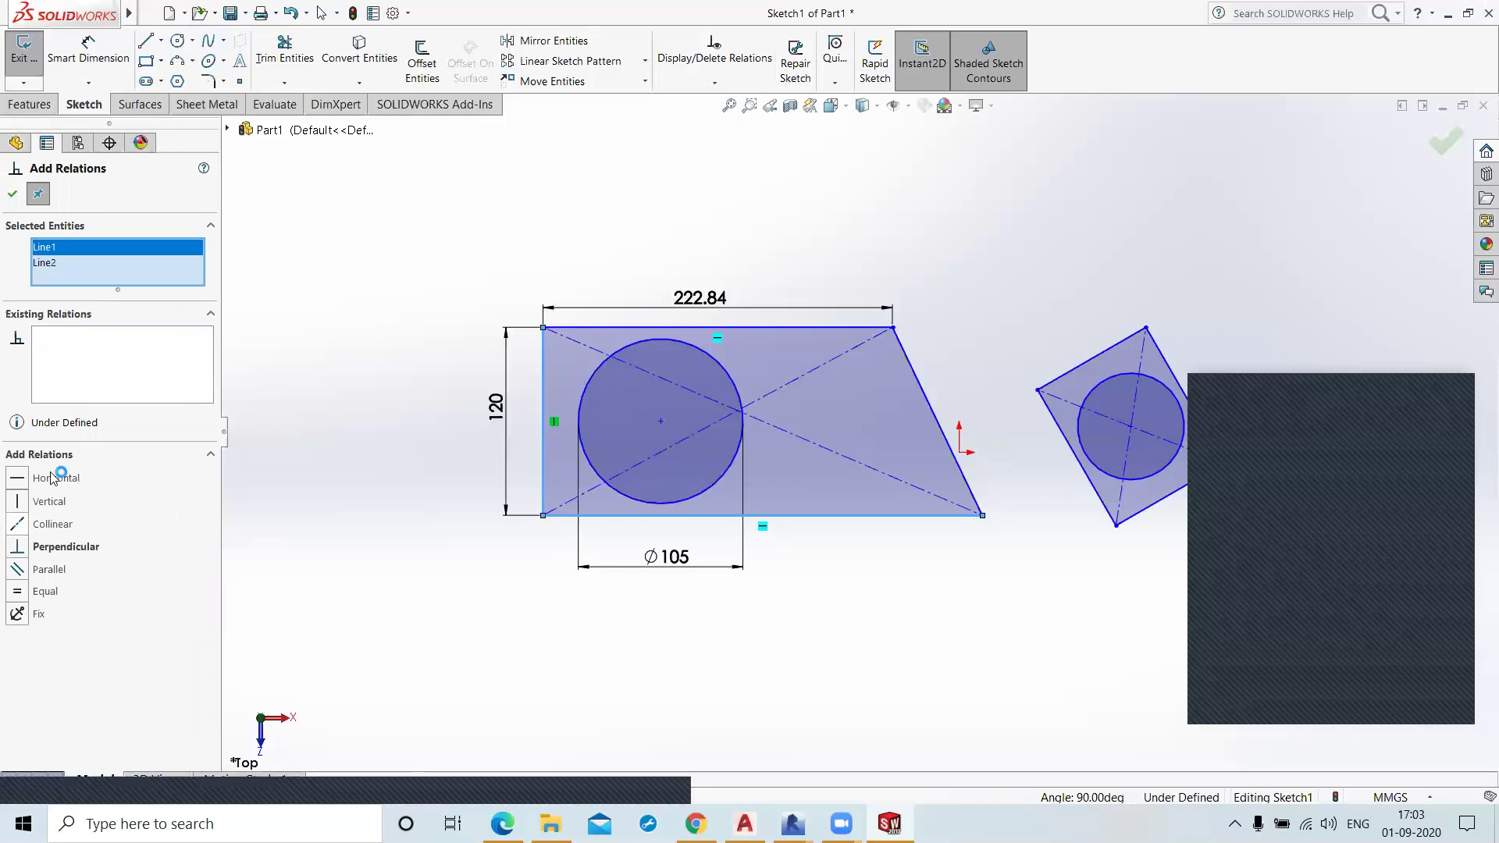
left_click(23, 594)
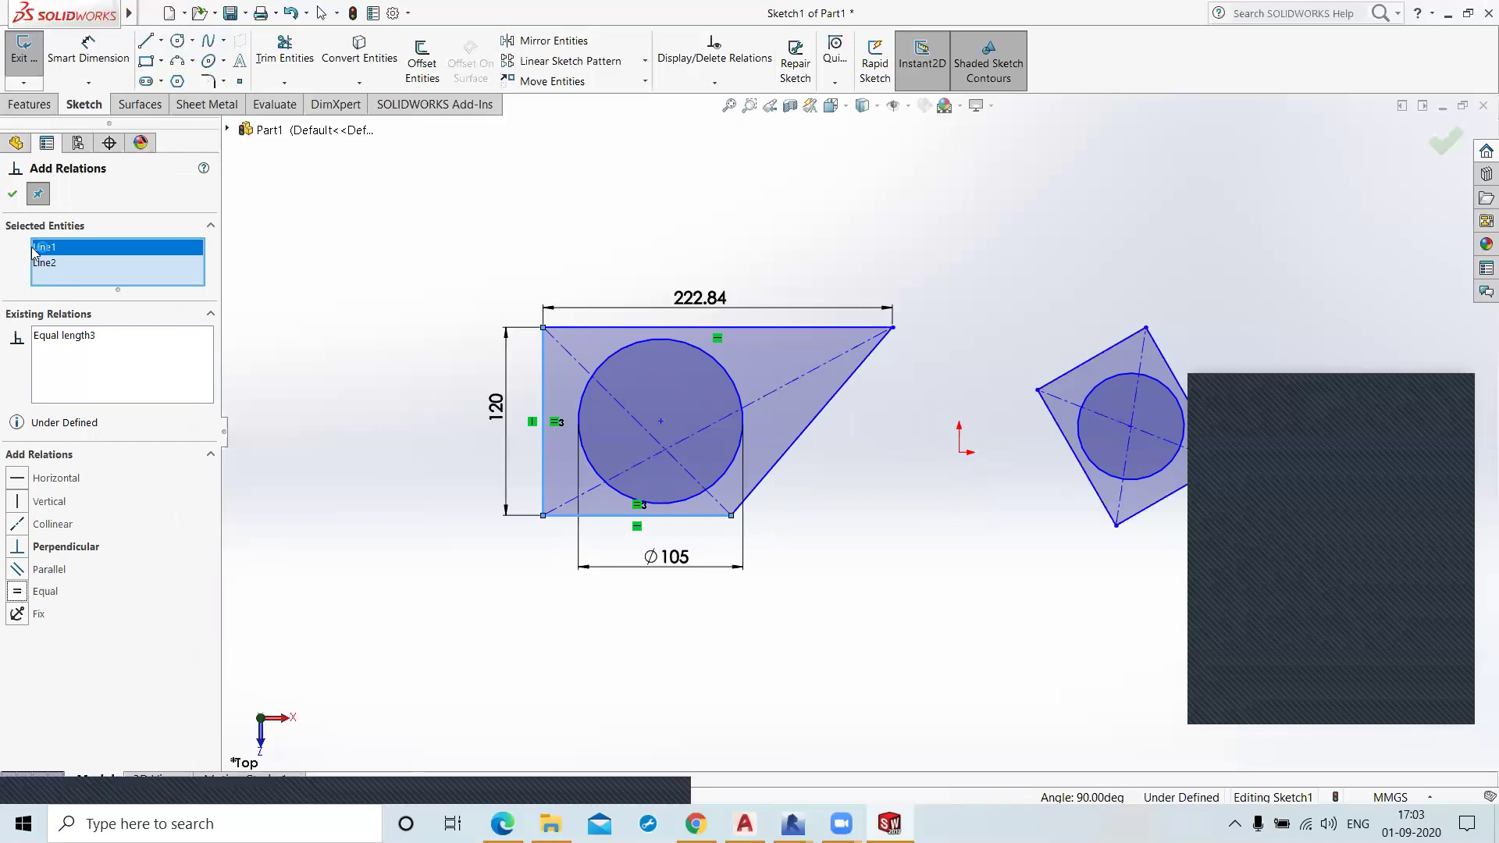
left_click(7, 198)
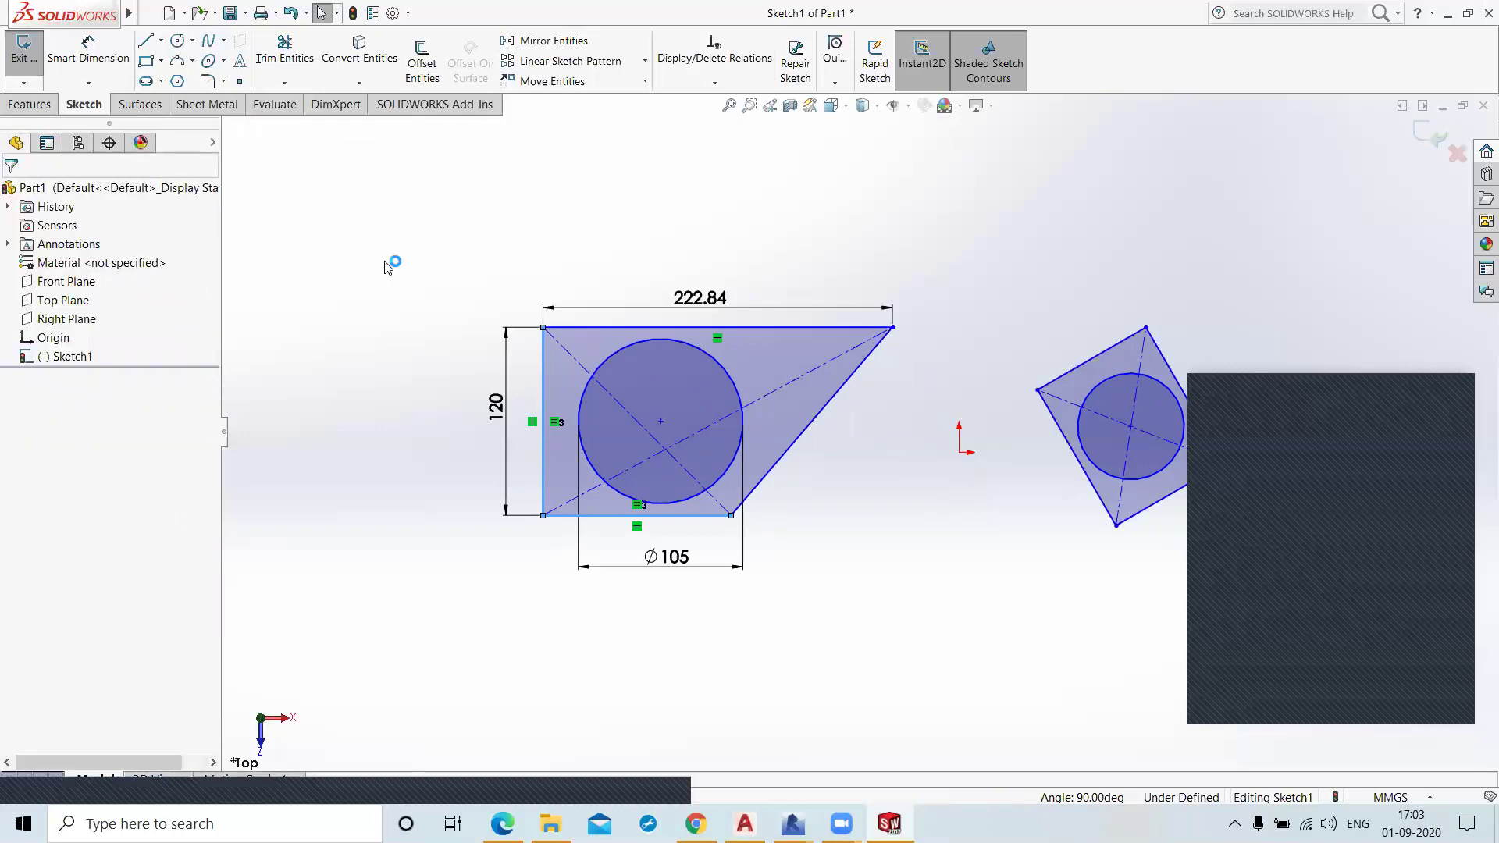
left_click(714, 84)
left_click(617, 253)
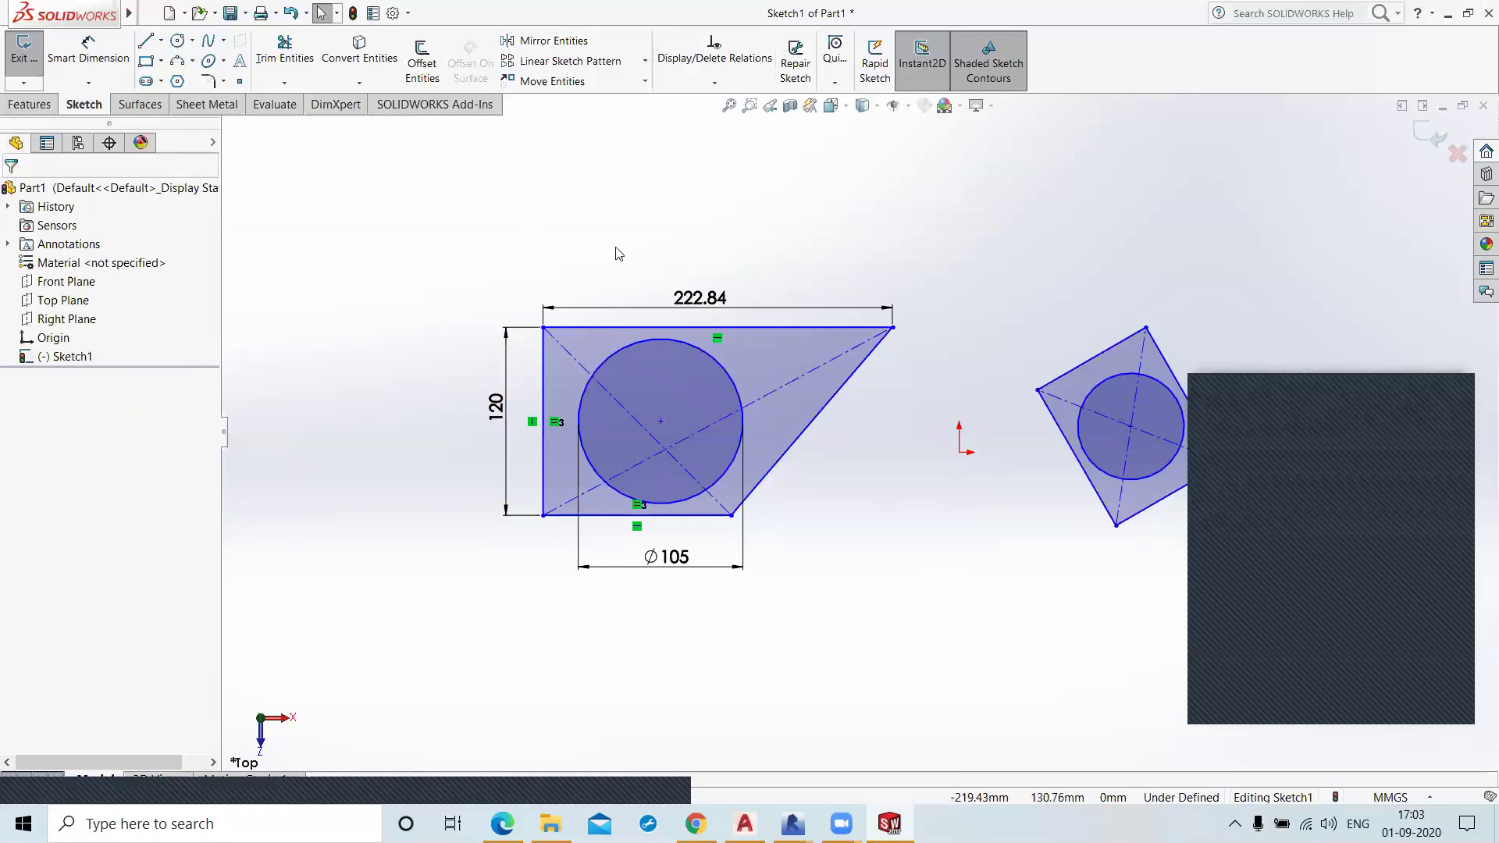